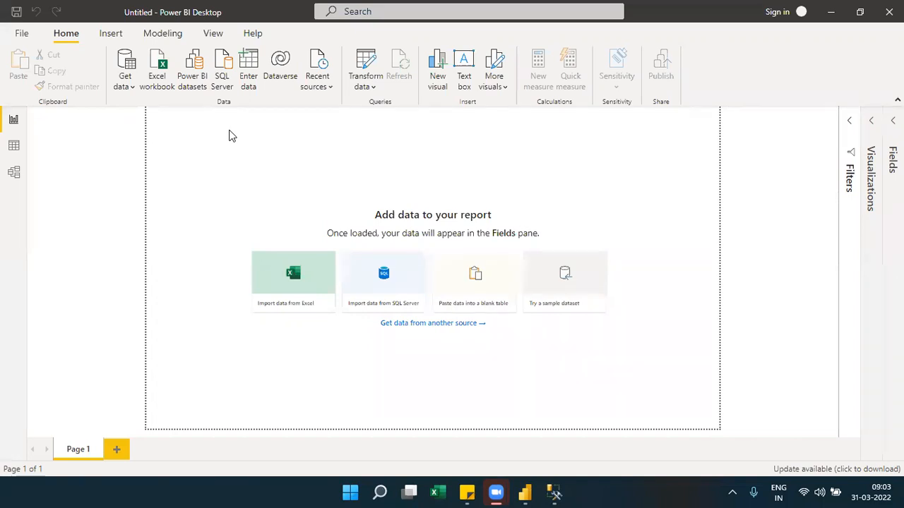
Open the Amazon Redshift connector from the database sources, review its advanced options, and close the connection dialog without connecting.
left_click(130, 87)
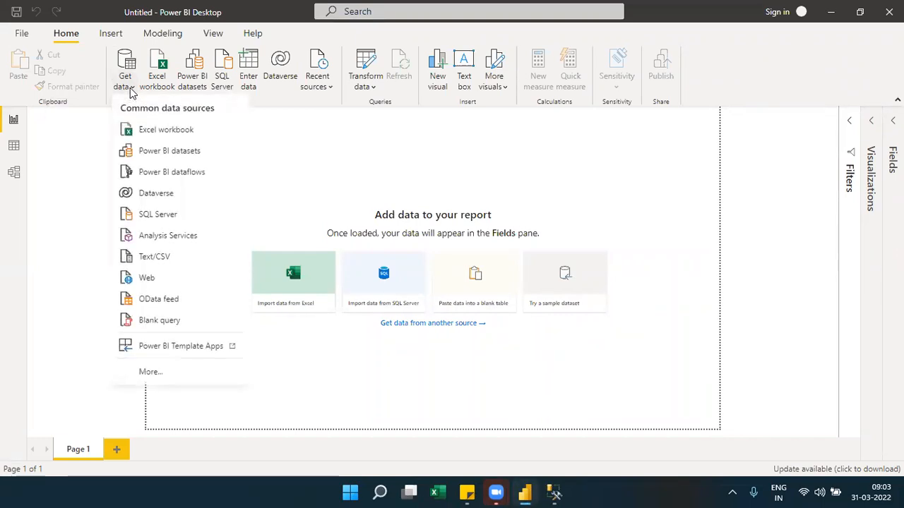
left_click(150, 371)
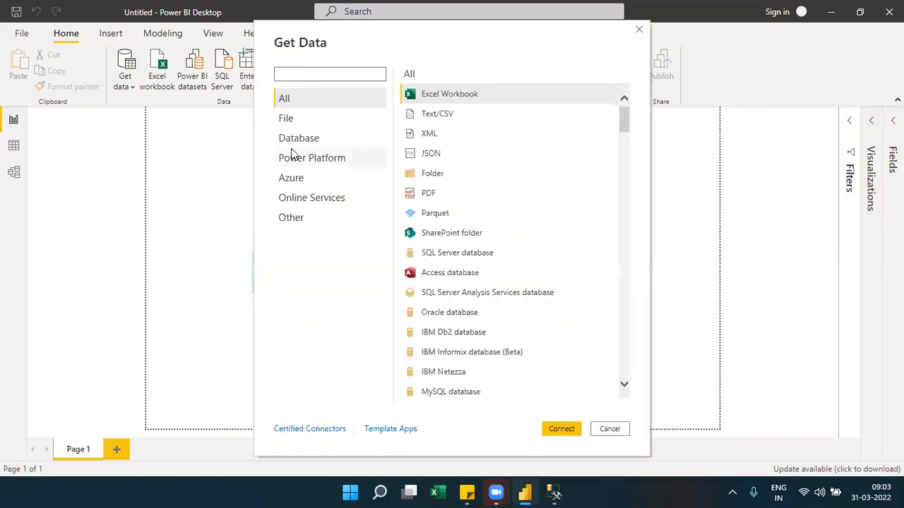
left_click(292, 147)
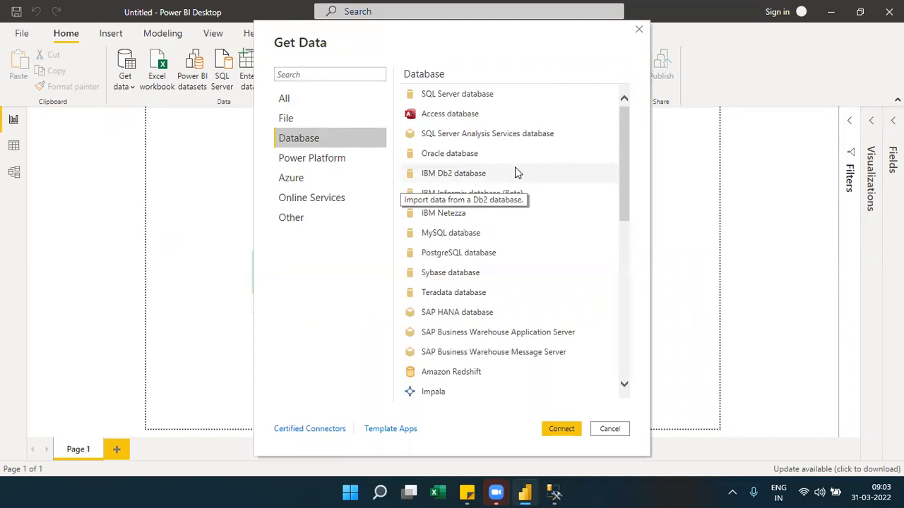
left_click(472, 378)
left_click(563, 431)
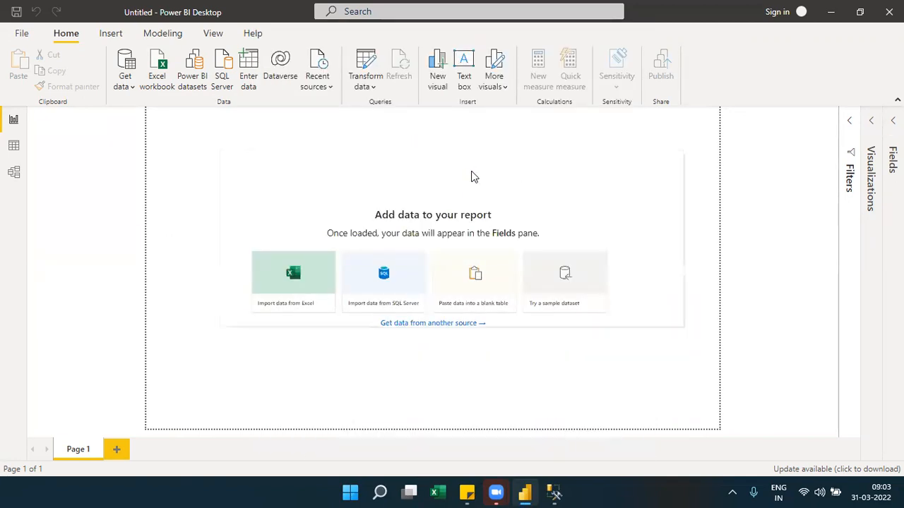
left_click(263, 270)
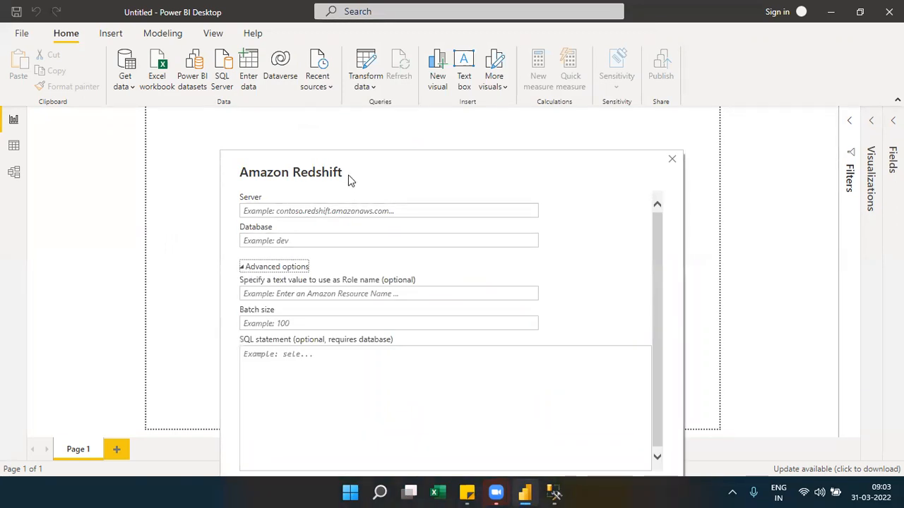
left_click(252, 159)
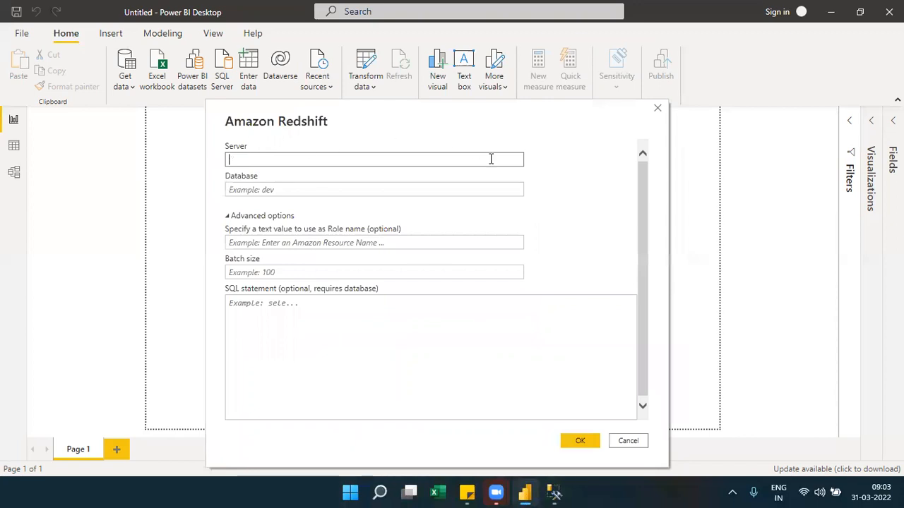
left_click(658, 109)
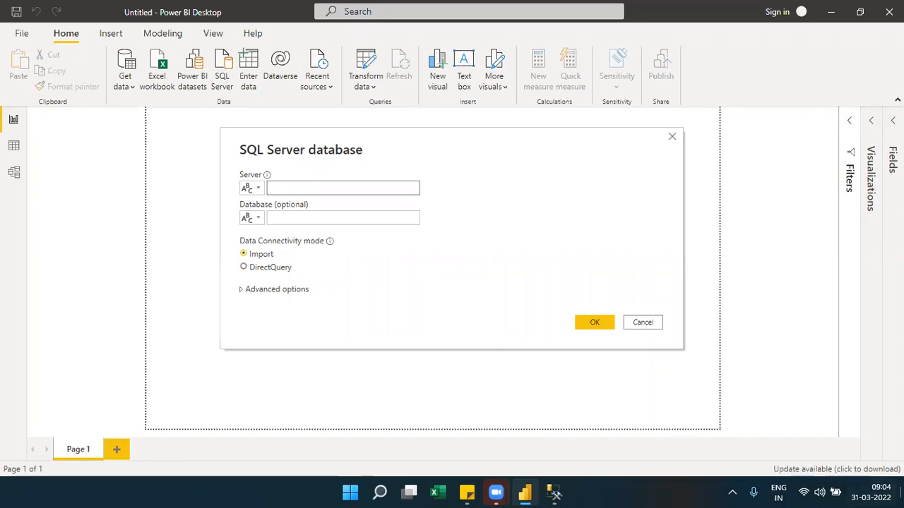
Switch to Chrome, open Google, and search for "power bi data sources".
left_click(902, 492)
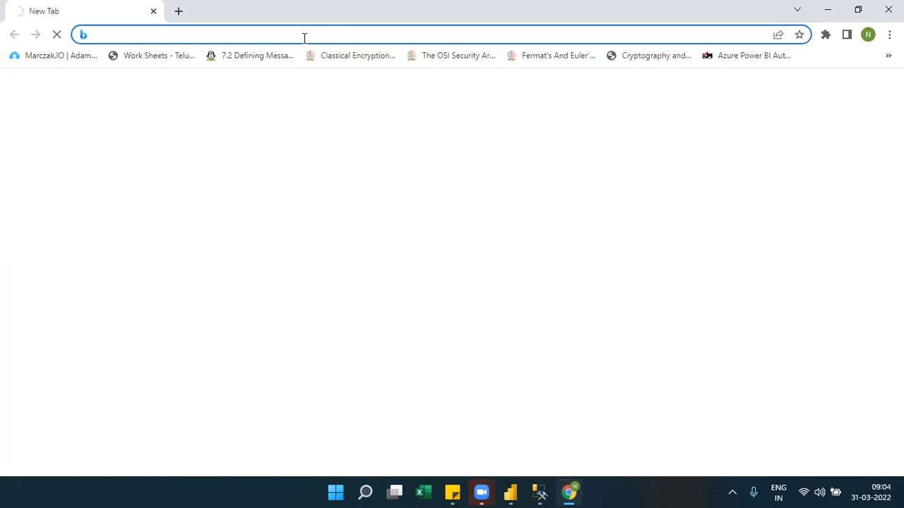
type("www.google.com")
key("Return")
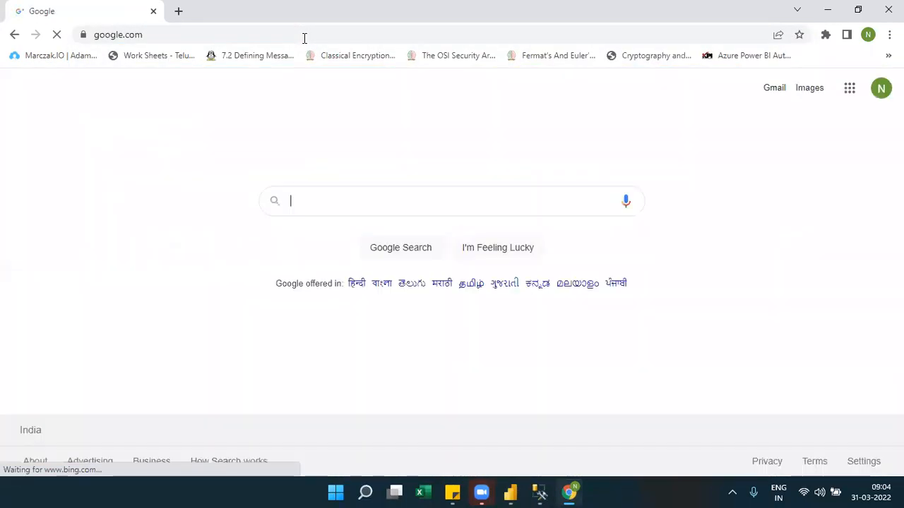
type("power ")
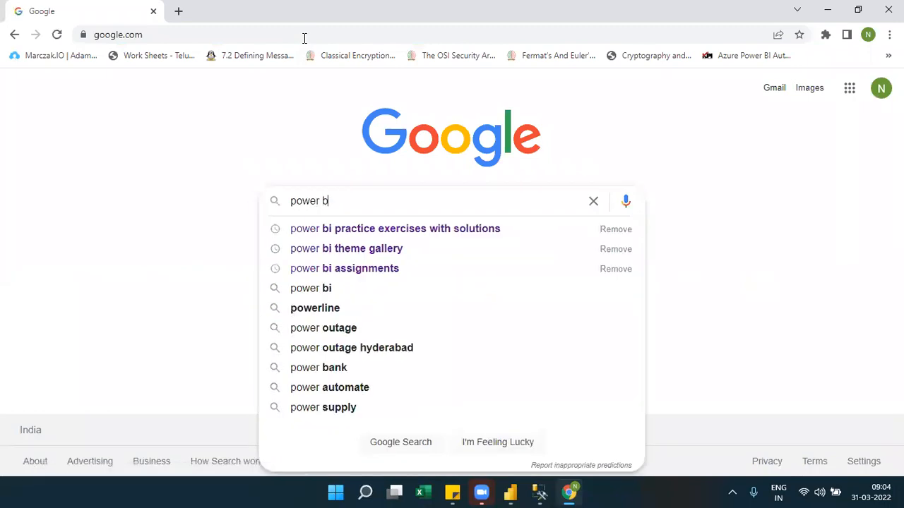
type("bi data")
key("Down")
key("Down")
key("Return")
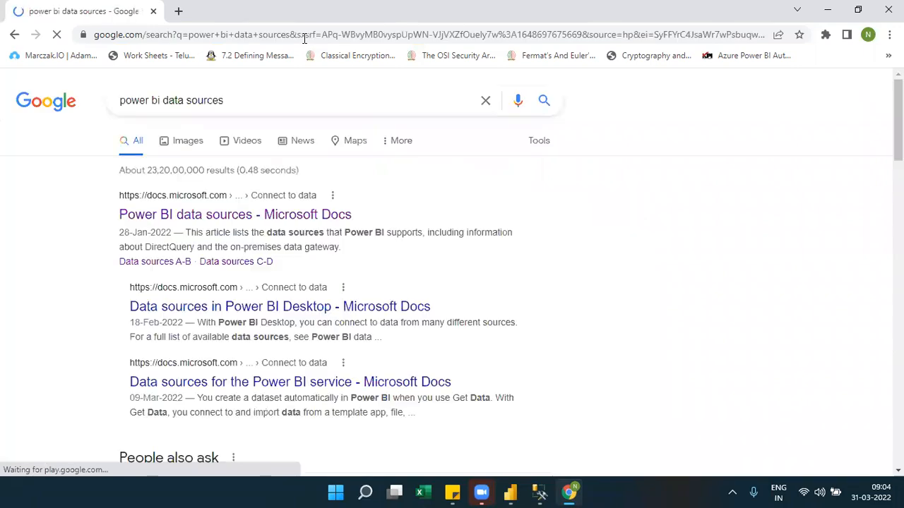
Open the Microsoft Docs article "Power BI data sources" and examine the Data sources A-B table.
left_click(217, 221)
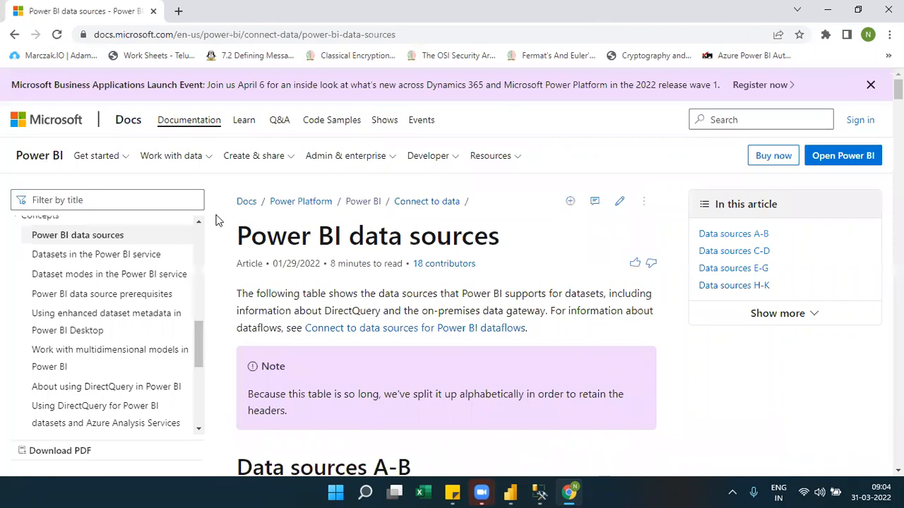
scroll(217, 221, "down", 2)
scroll(218, 221, "down", 3)
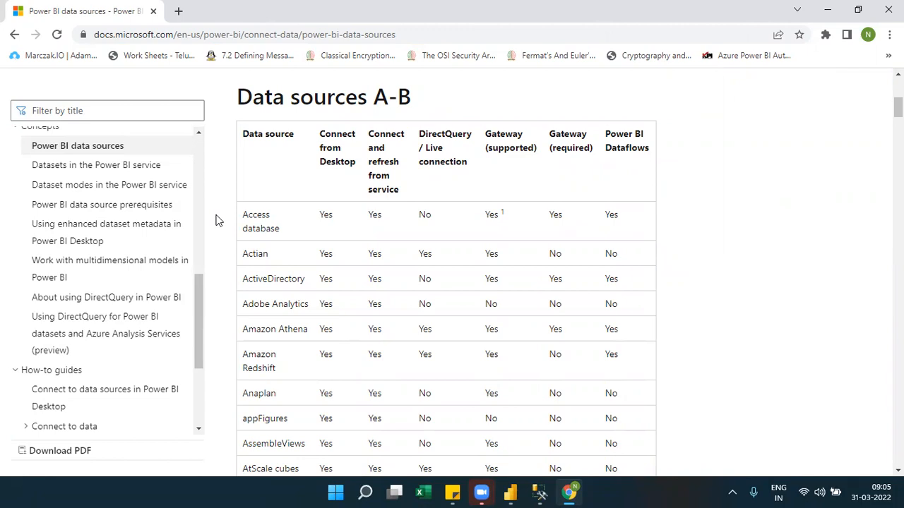
scroll(218, 220, "down", 5)
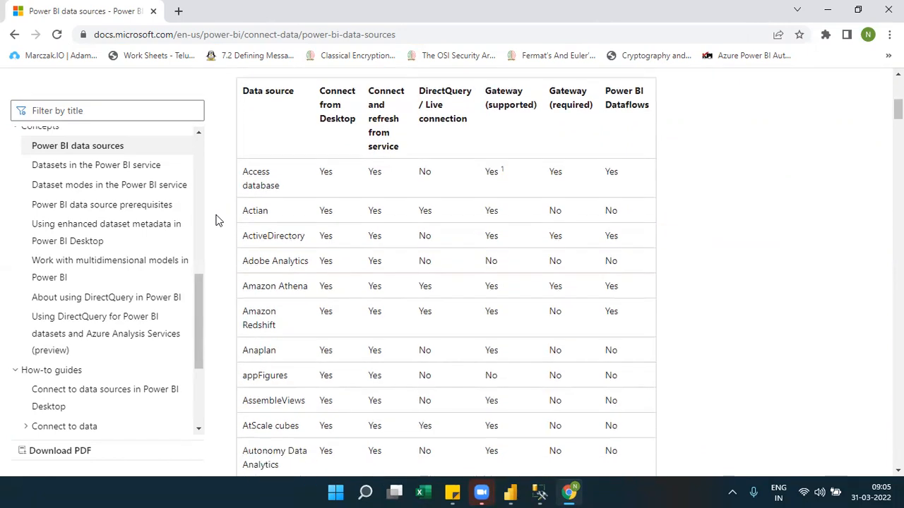
scroll(217, 220, "up", 10)
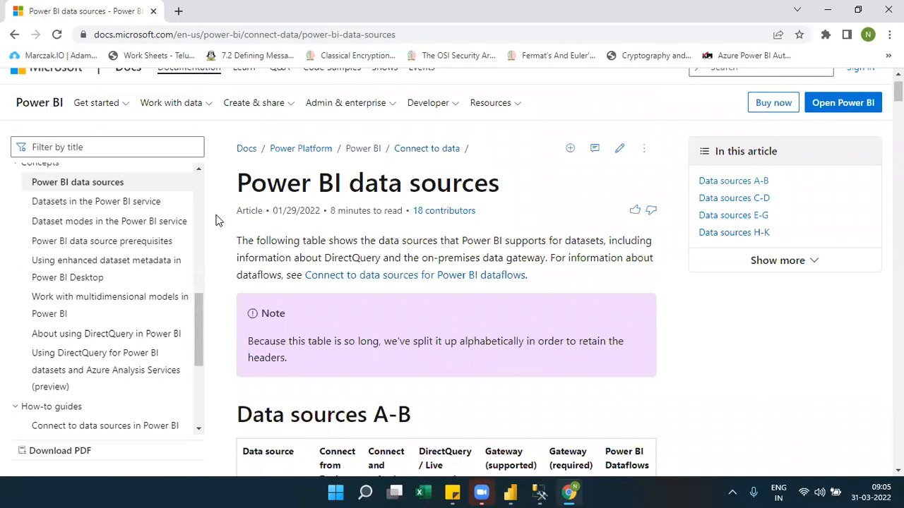
Jump to the article's Data sources E-G section, then look back through the tables above it.
left_click(730, 216)
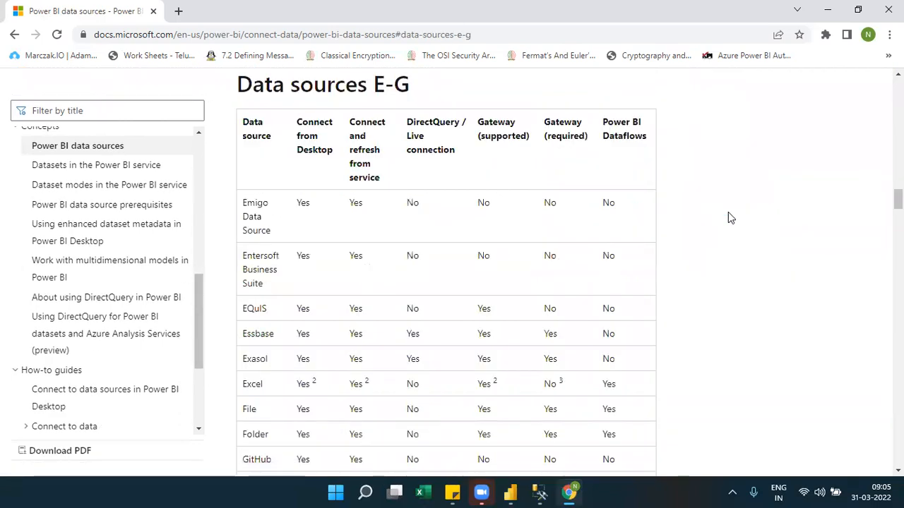
scroll(445, 283, "up", 20)
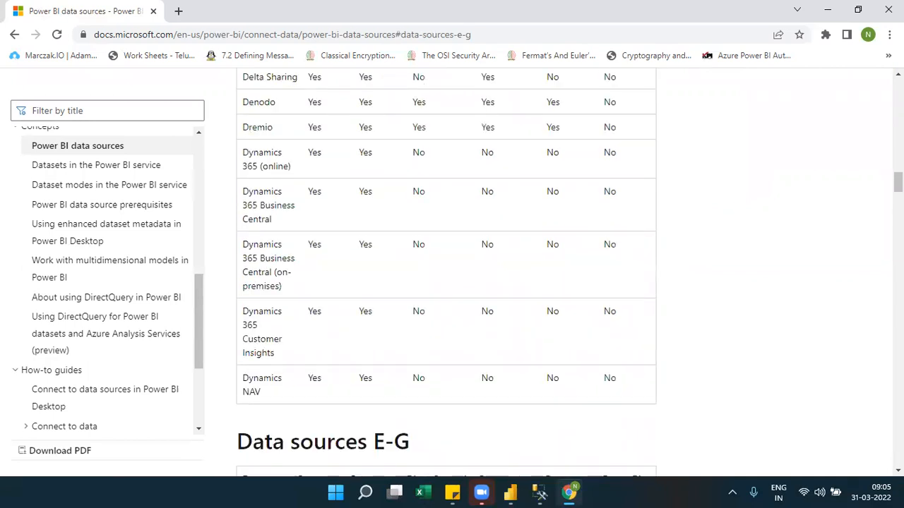
scroll(445, 283, "up", 4)
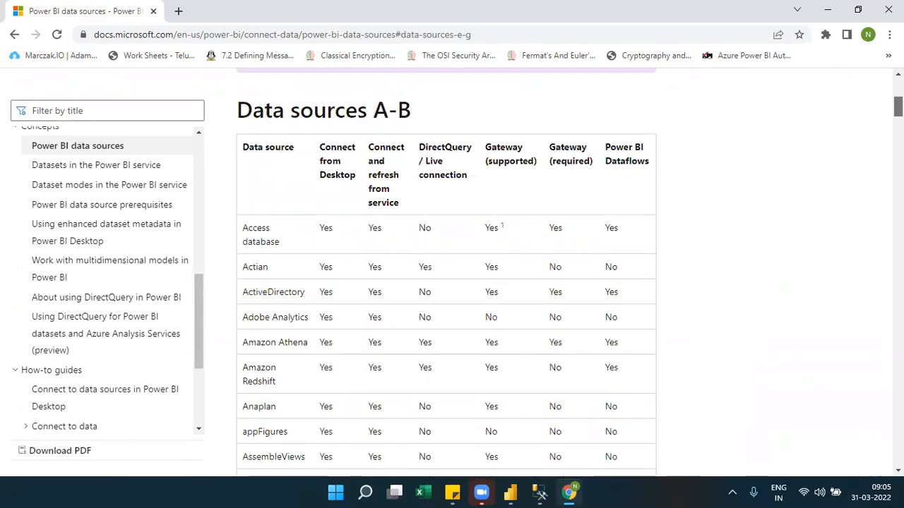
Jump to the Data sources S section from the article's full contents list and highlight the SQL Server row.
left_click(817, 163)
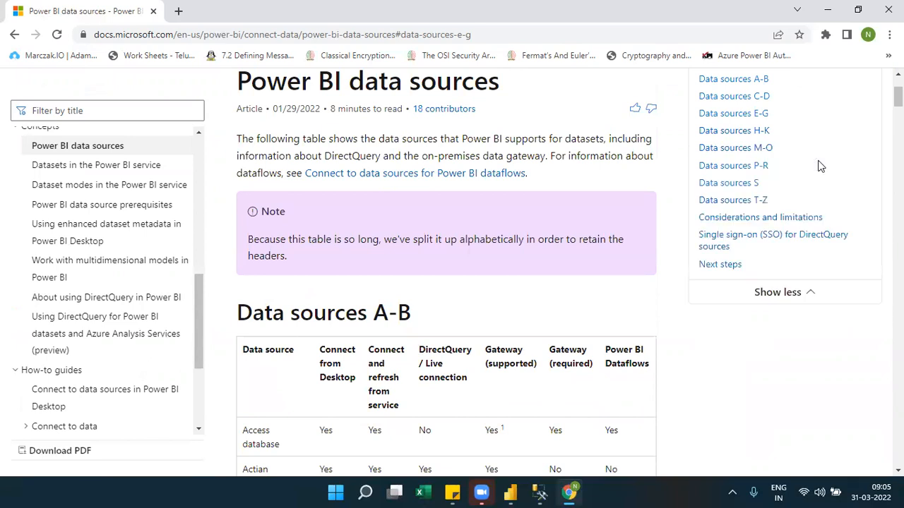
left_click(739, 183)
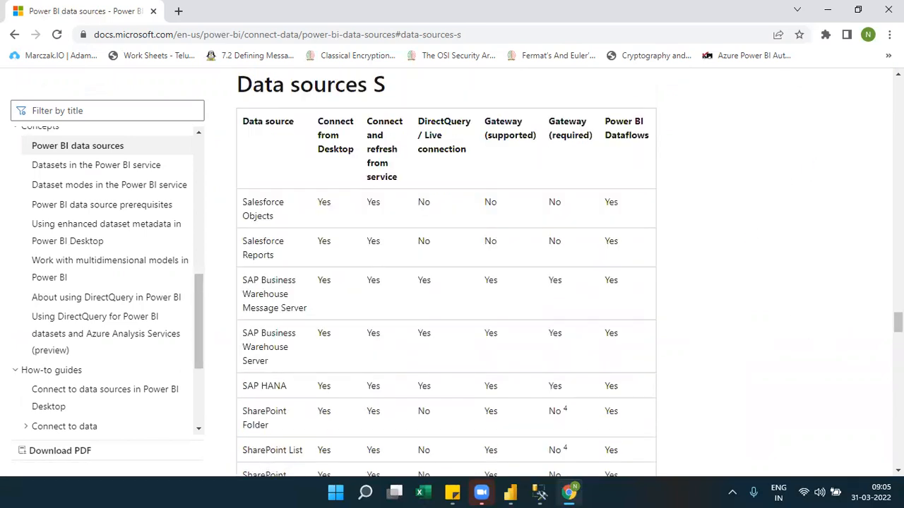
scroll(446, 272, "down", 2)
scroll(392, 360, "down", 2)
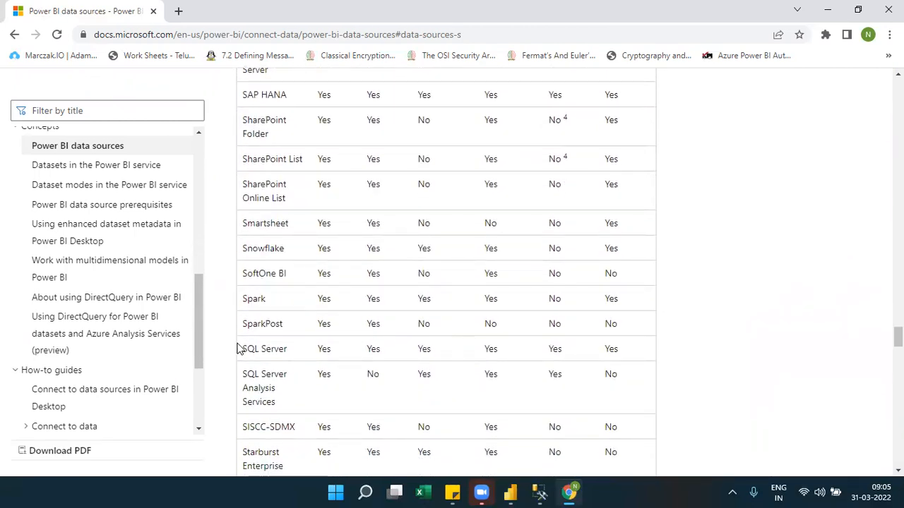
left_click_drag(241, 349, 636, 359)
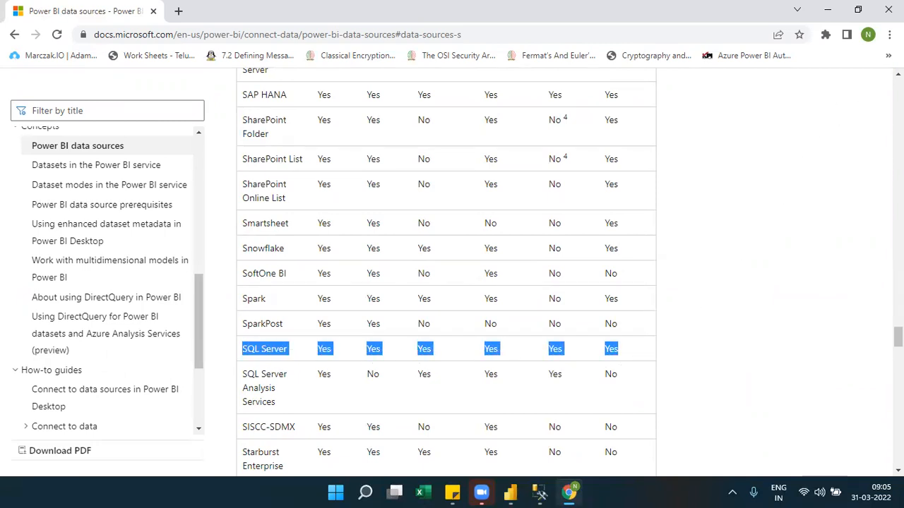
Highlight the Data sources S column headings for Desktop connection, DirectQuery / Live connection, service refresh, Gateway (supported) and Gateway (required) in turn.
left_click(898, 74)
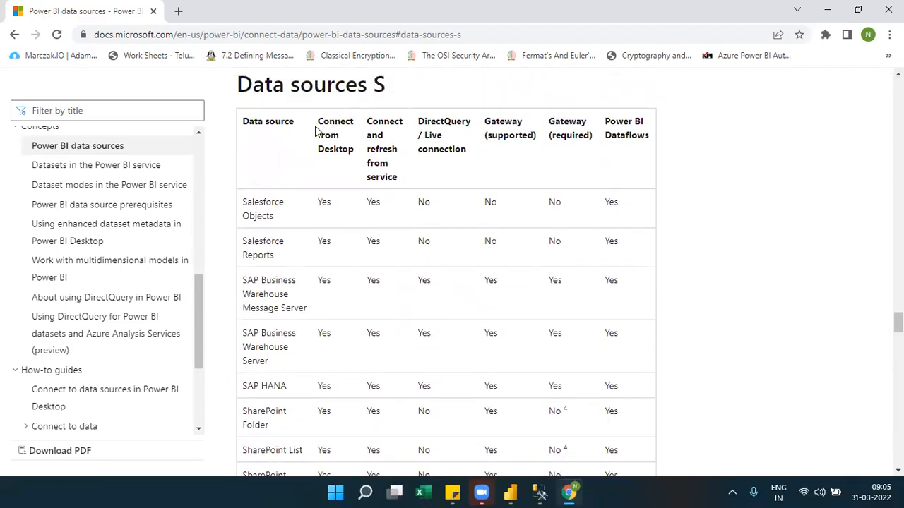
left_click_drag(356, 150, 357, 155)
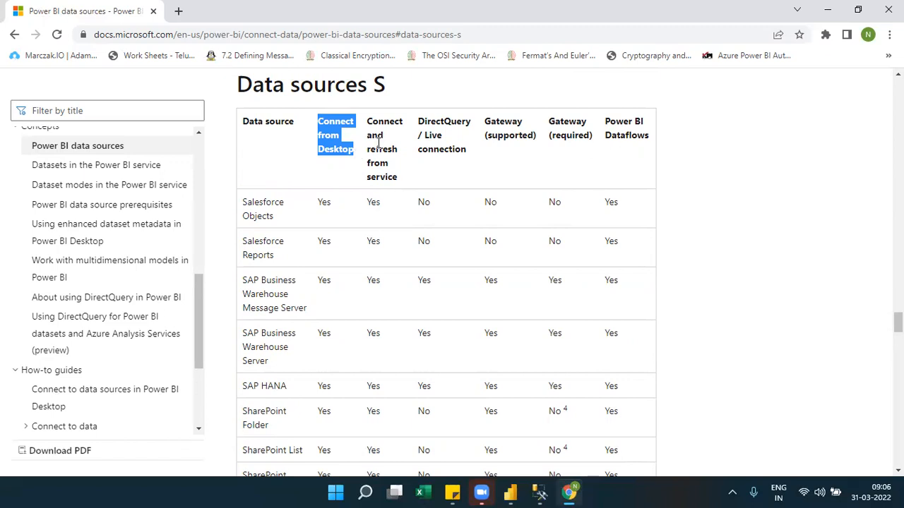
left_click_drag(420, 124, 465, 157)
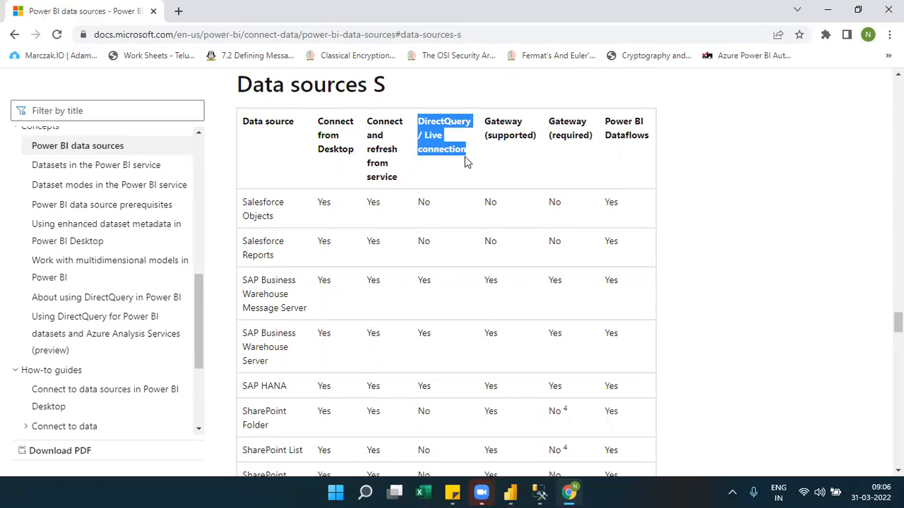
left_click(372, 123)
mouse_move(372, 122)
left_mouse_down()
mouse_move(389, 181)
mouse_move(401, 186)
mouse_move(365, 126)
left_mouse_up()
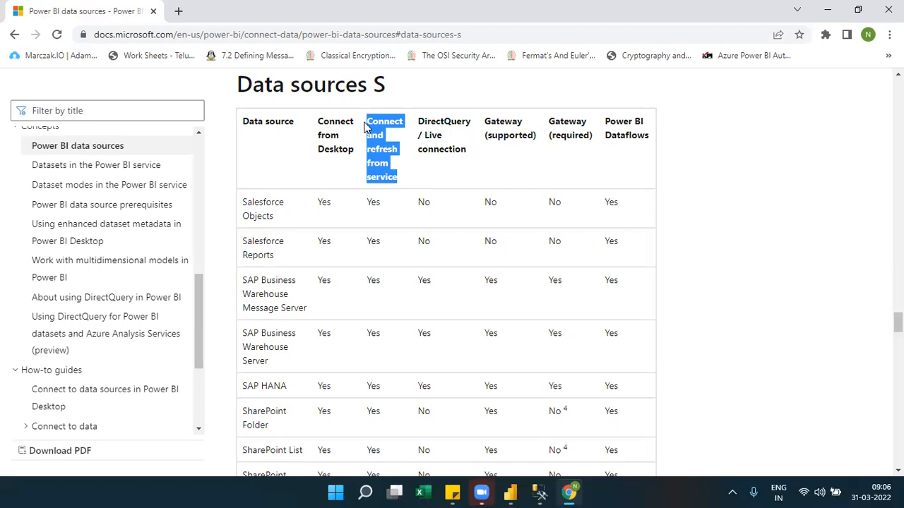
double_click(509, 121)
double_click(562, 121)
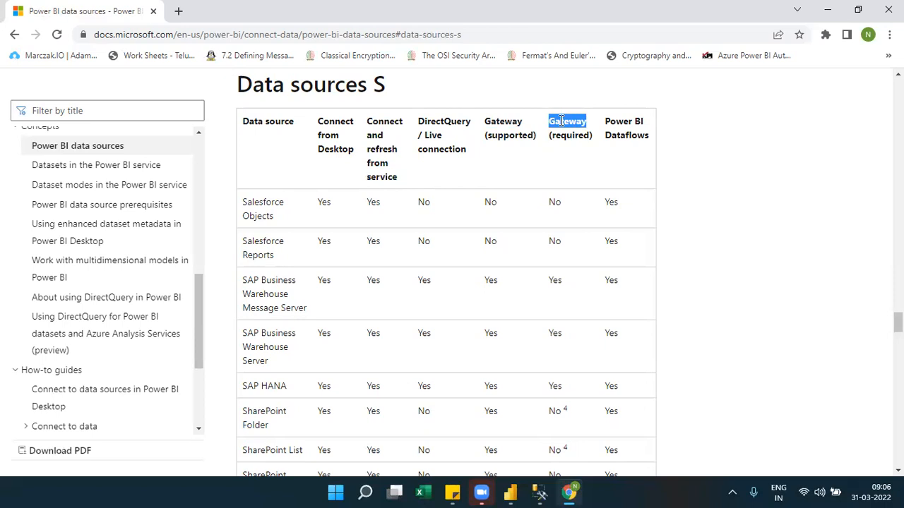
double_click(514, 120)
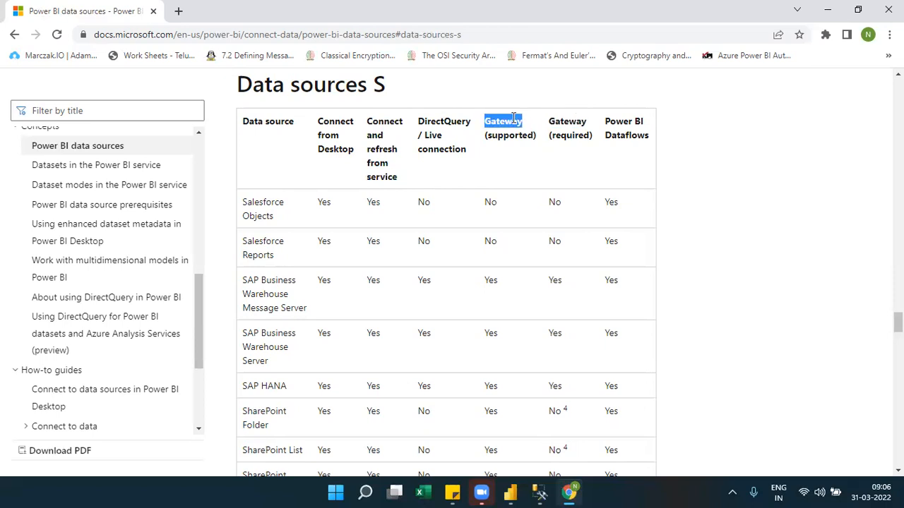
double_click(570, 117)
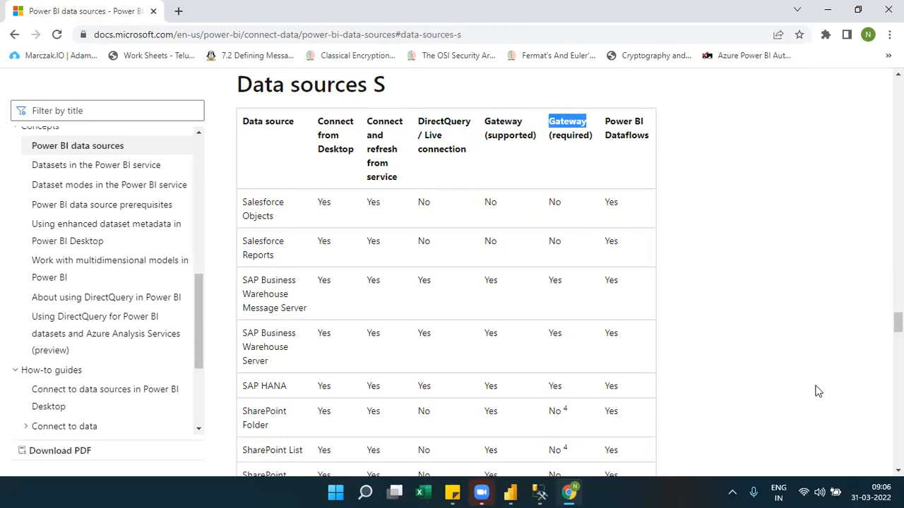
Go back to the SQL Server row and highlight its entries, its Gateway (required) value, and the source name.
left_click(897, 470)
left_click_drag(898, 470, 898, 470)
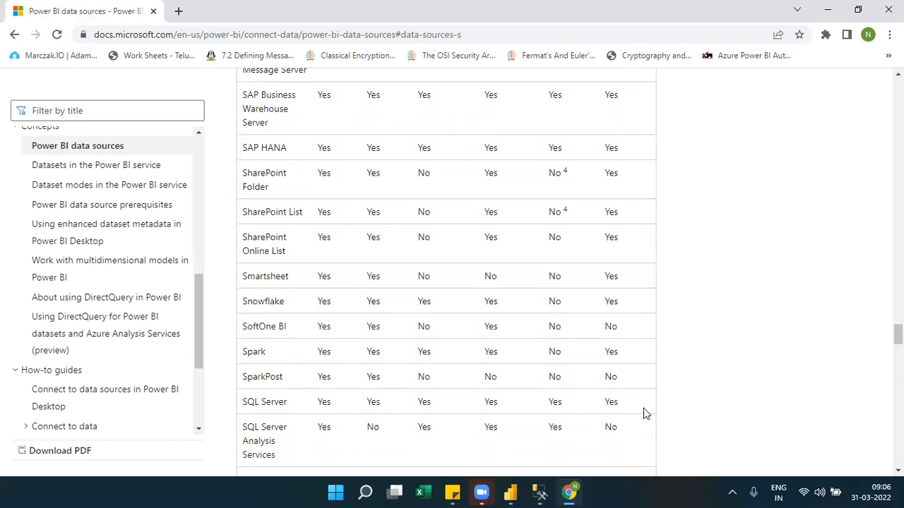
left_click_drag(636, 403, 239, 404)
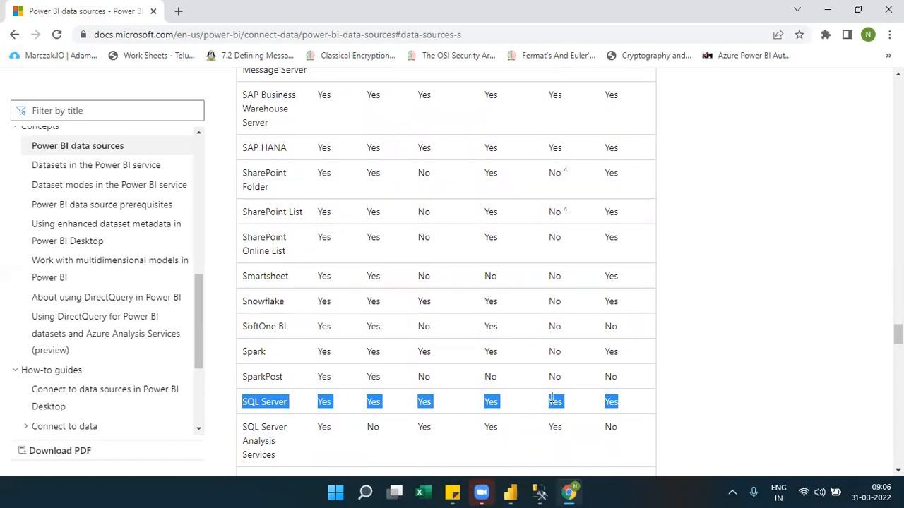
double_click(553, 398)
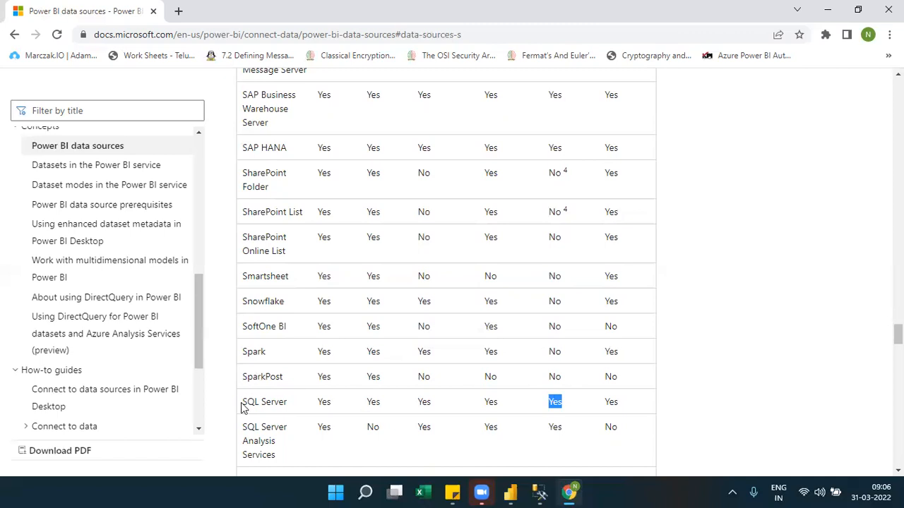
left_click_drag(247, 400, 621, 404)
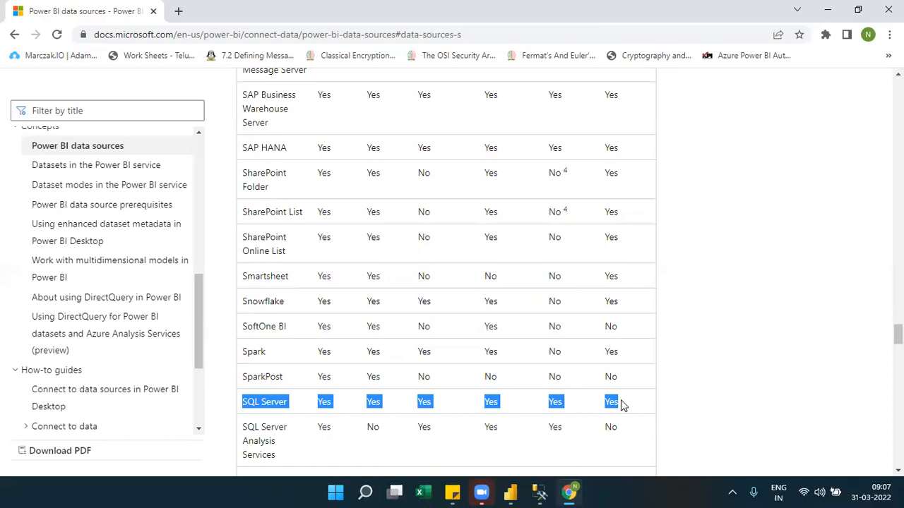
left_click(681, 380)
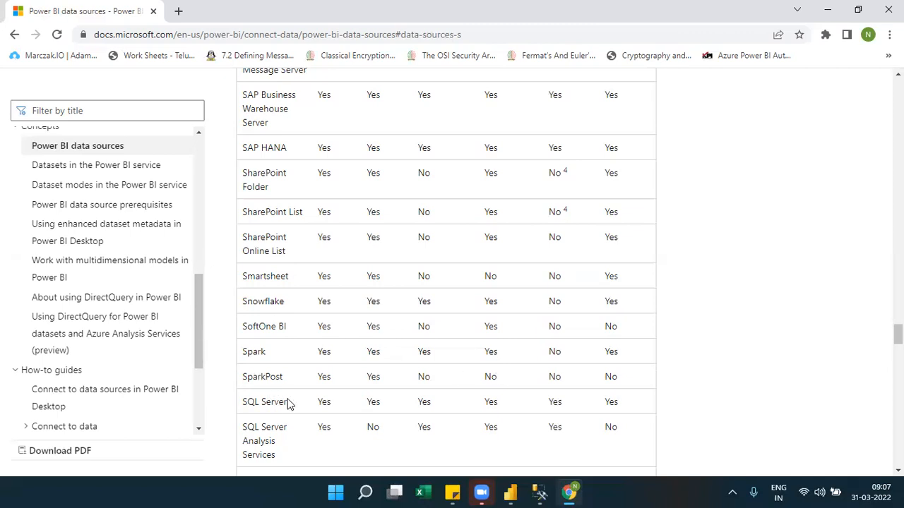
left_click_drag(287, 408, 240, 412)
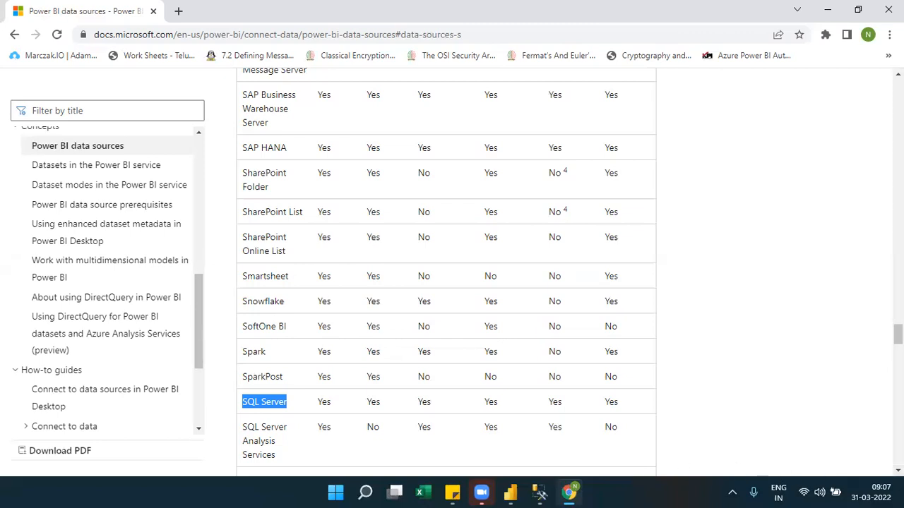
Jump to the Data sources A-B section from the article's contents list and highlight the Azure SQL Database row and its Gateway (required) value.
scroll(446, 268, "up", 20)
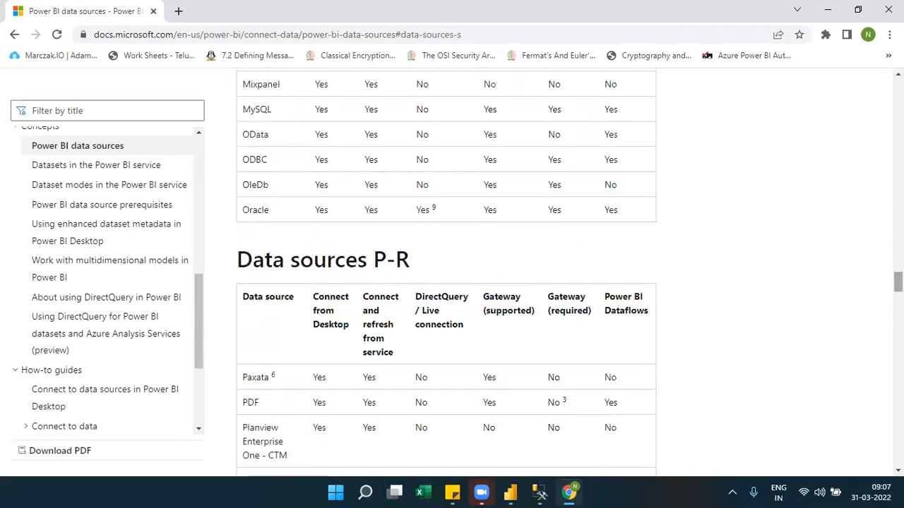
scroll(447, 269, "up", 20)
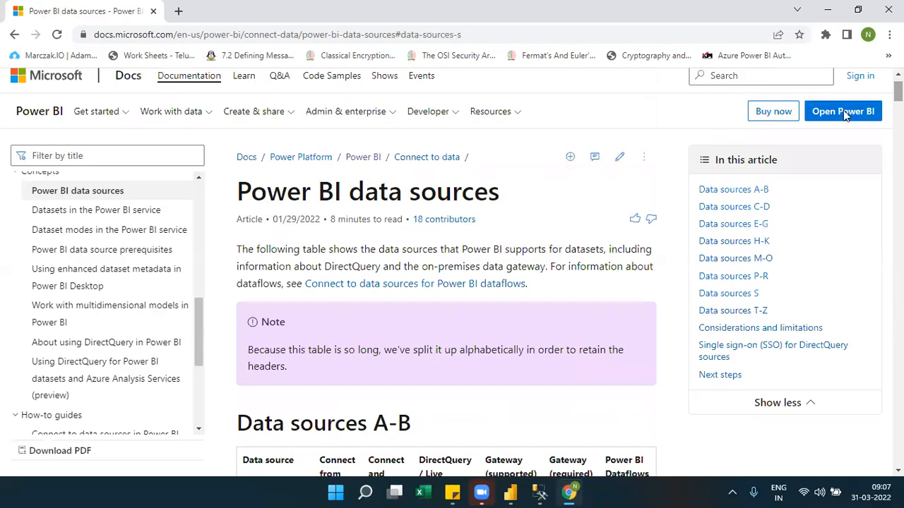
left_click(728, 188)
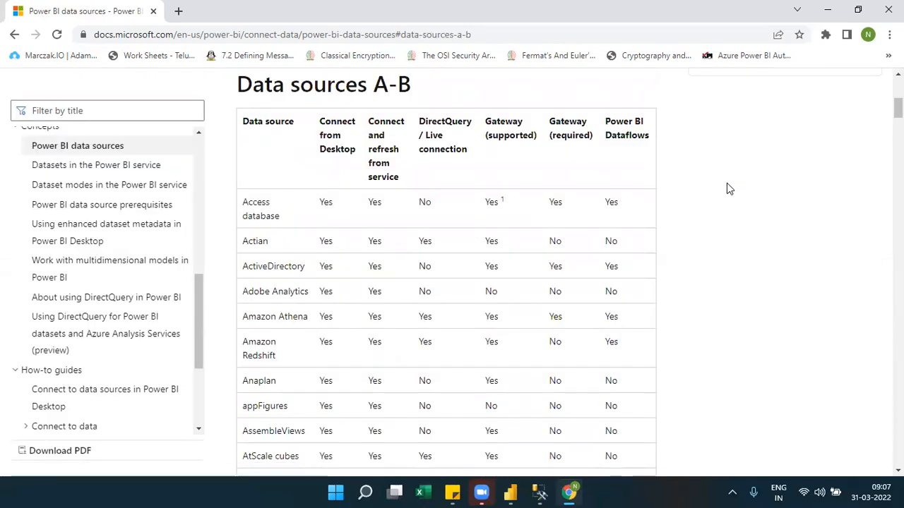
scroll(446, 273, "down", 3)
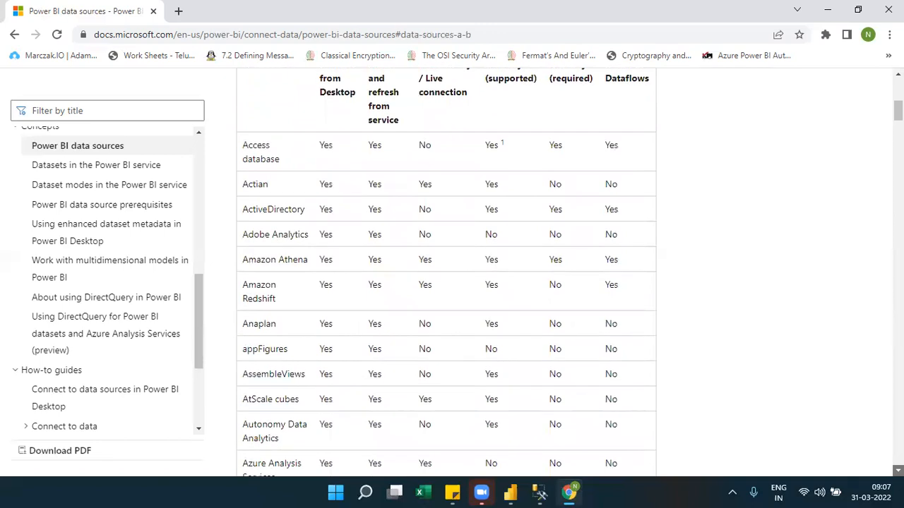
scroll(446, 273, "down", 3)
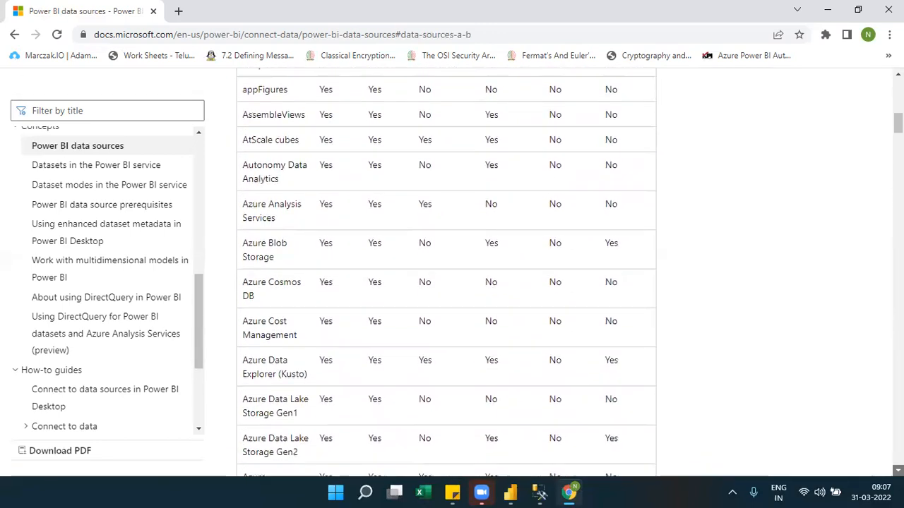
scroll(447, 273, "down", 4)
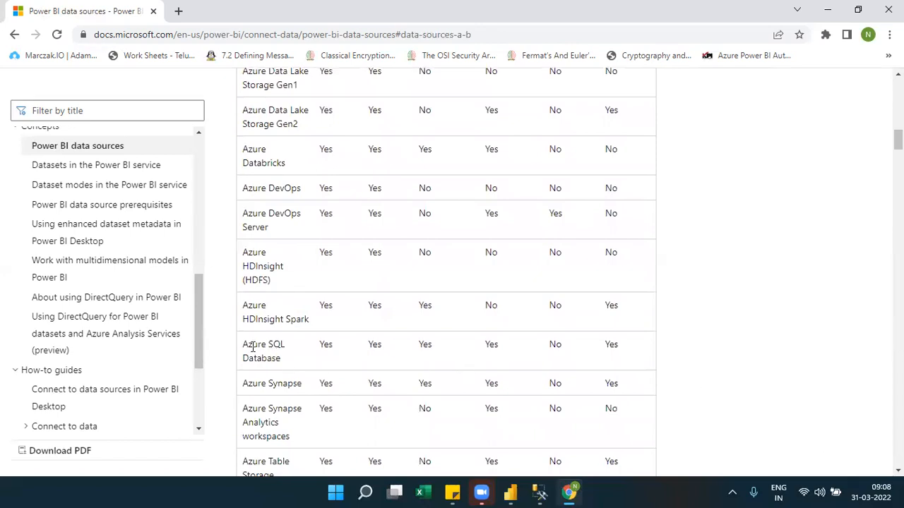
left_click_drag(241, 346, 558, 348)
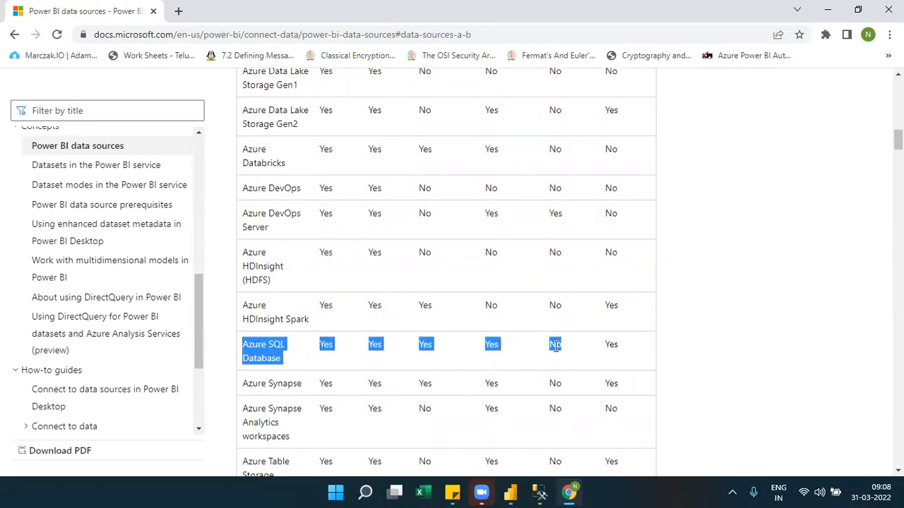
double_click(555, 346)
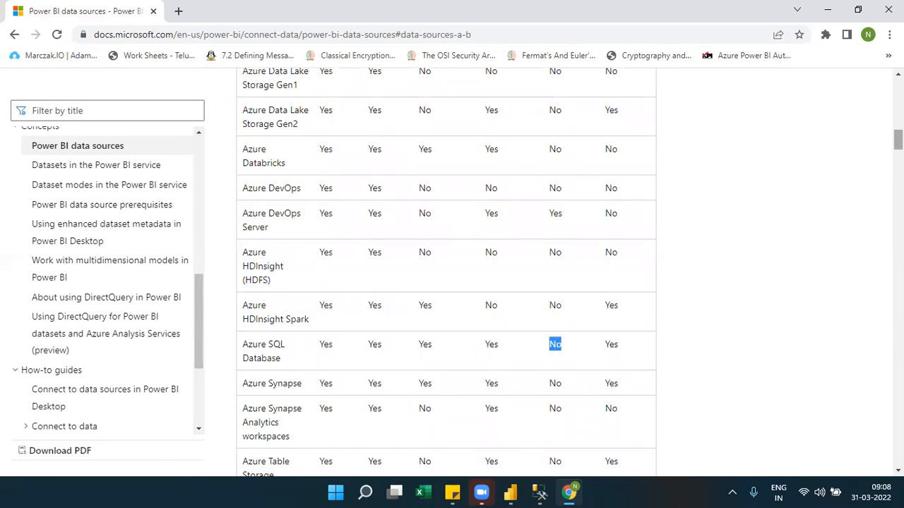
Return to the Data sources A-B column headings and highlight "required" in the Gateway (required) heading.
scroll(446, 273, "up", 3)
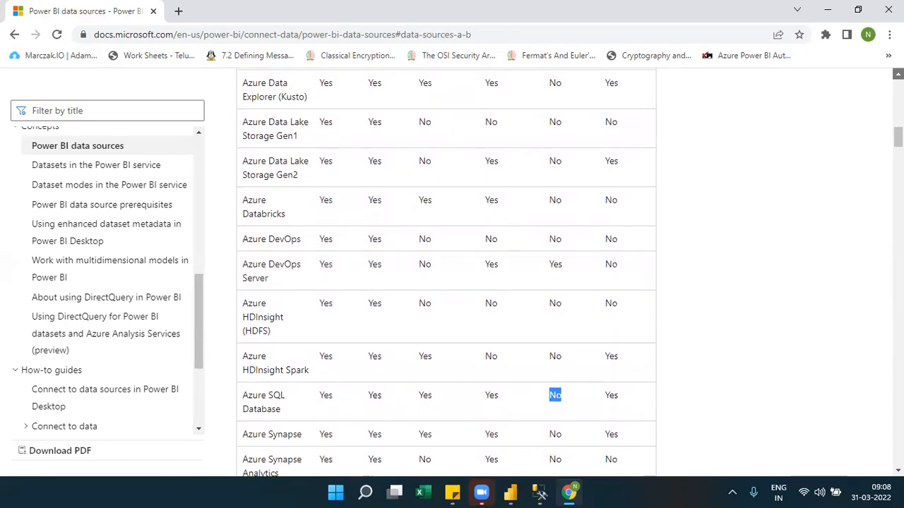
scroll(446, 273, "up", 4)
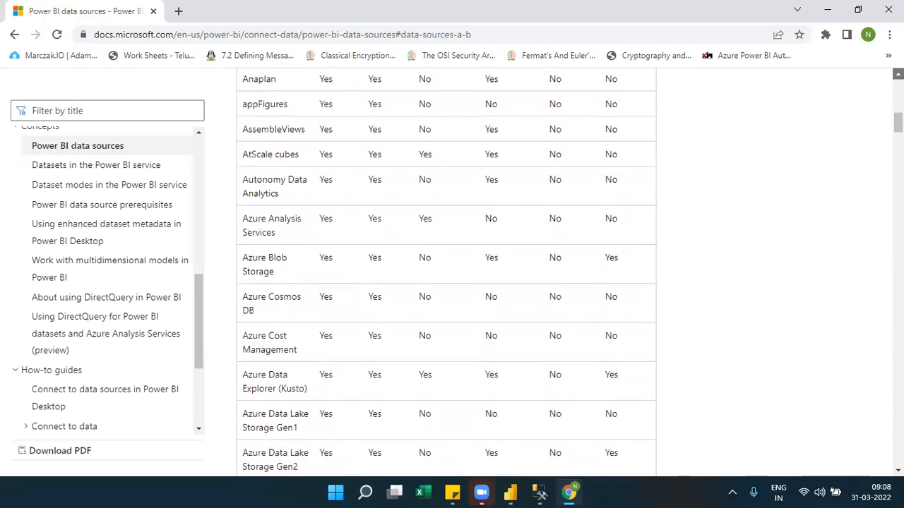
scroll(447, 272, "up", 2)
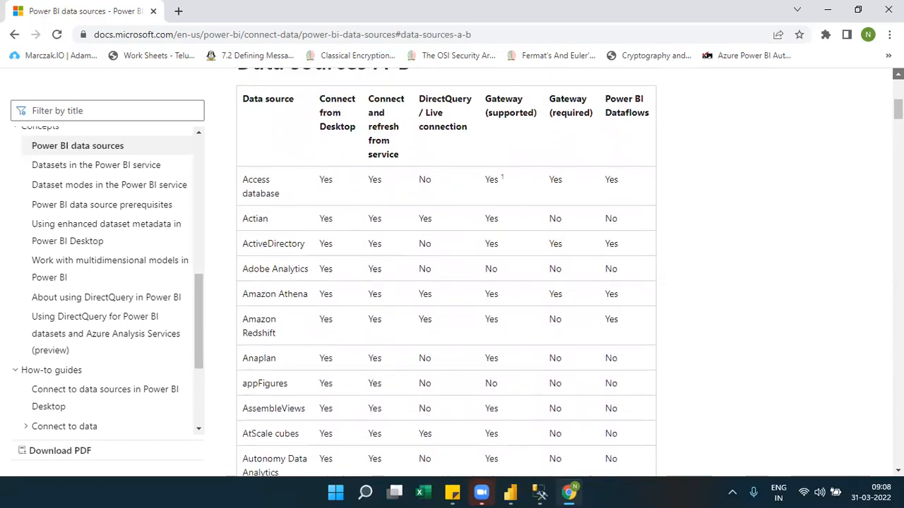
double_click(580, 124)
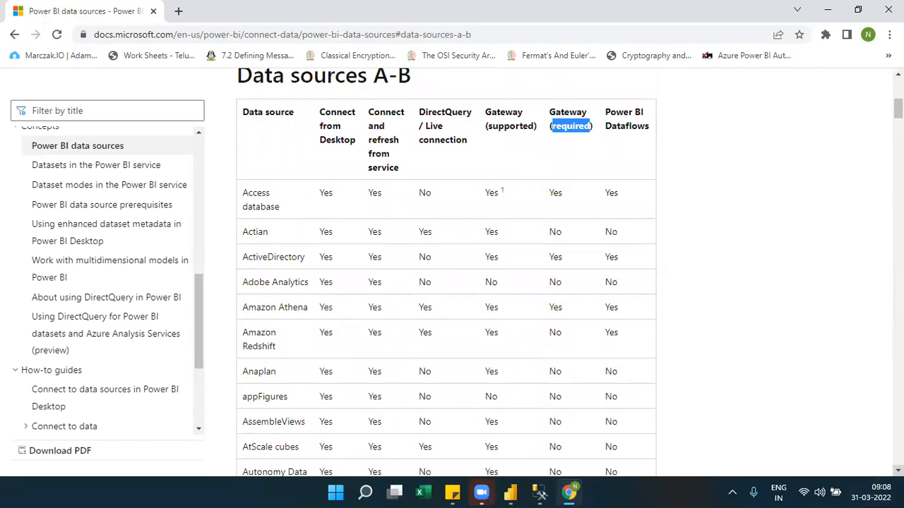
Go back to the Azure SQL Database row and highlight its source name and its Gateway (required) value.
scroll(447, 273, "down", 4)
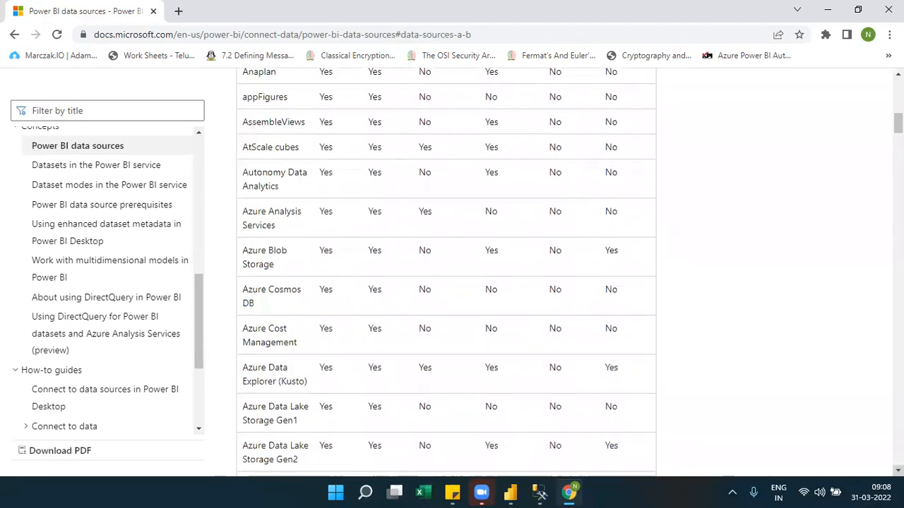
scroll(446, 273, "down", 4)
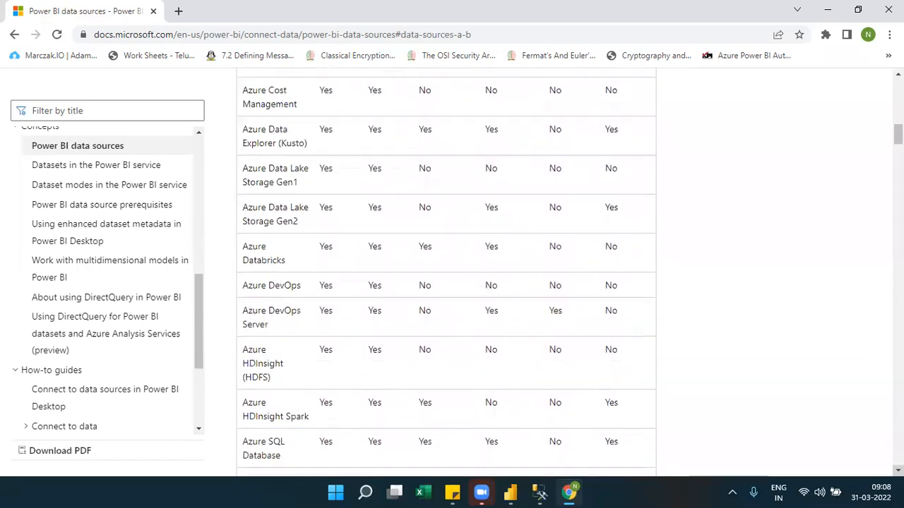
left_click(898, 471)
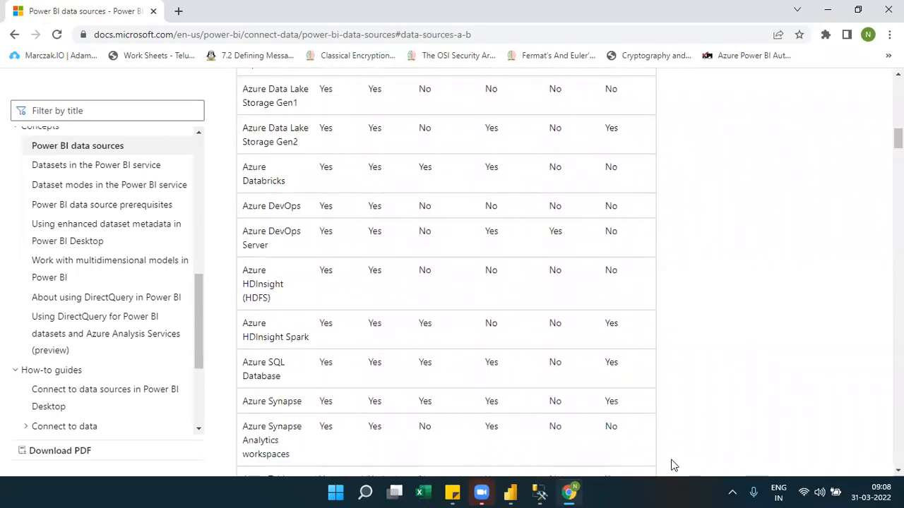
double_click(555, 362)
left_click(272, 376)
left_click_drag(243, 373, 291, 380)
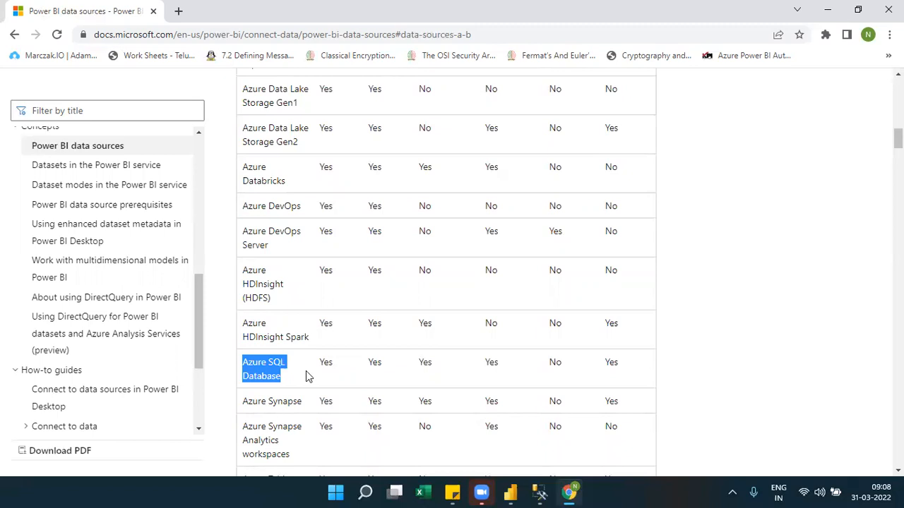
double_click(555, 365)
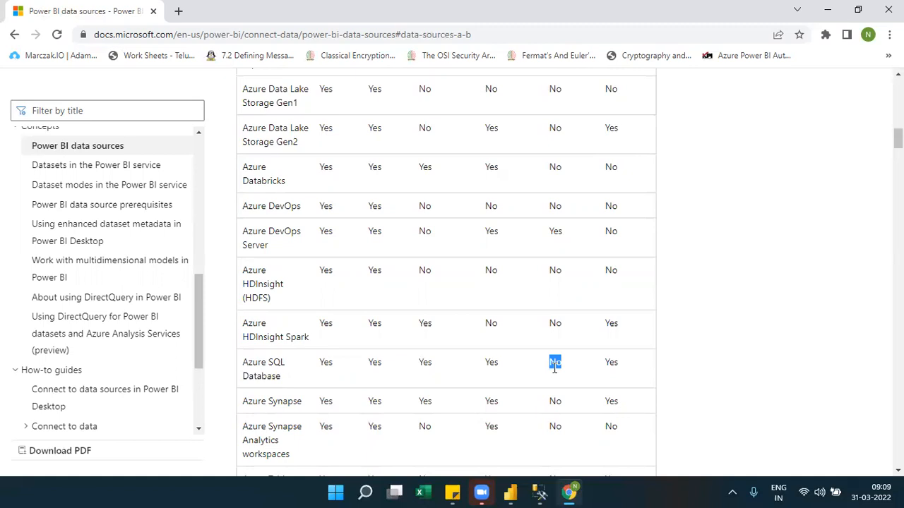
Highlight Azure SQL Database's gateway required, gateway supported, Desktop connection and DirectQuery / Live connection values one after another.
left_click(561, 368)
double_click(558, 365)
double_click(492, 366)
double_click(555, 364)
double_click(326, 363)
double_click(423, 363)
Jump to the Data sources A-B section again and look through its table and the Data sources C-D table.
scroll(502, 287, "up", 14)
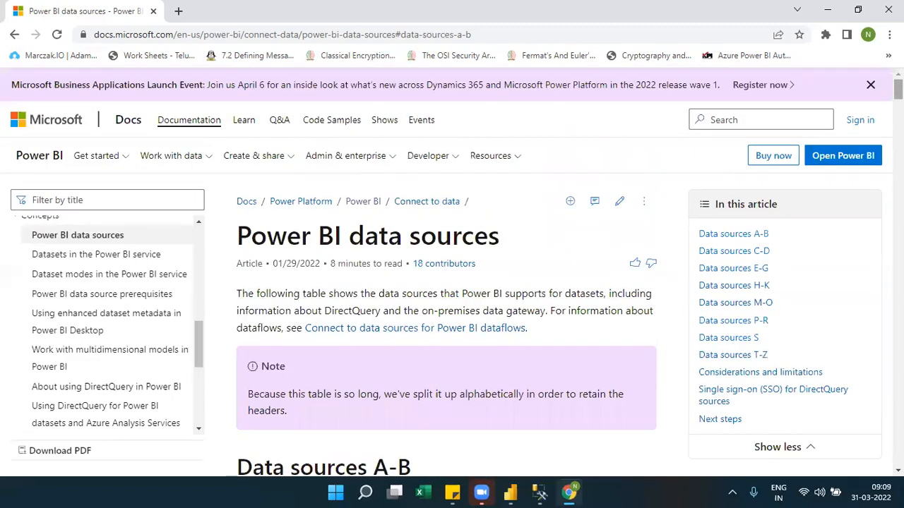
left_click(748, 234)
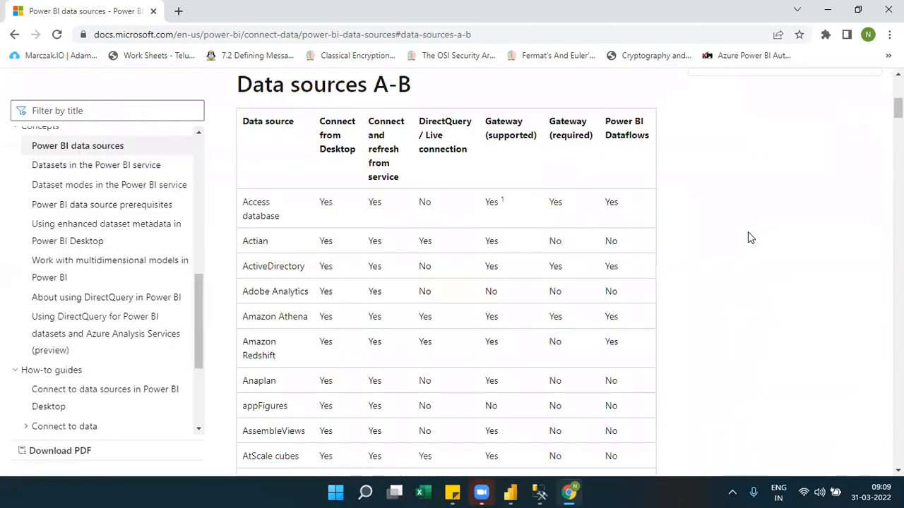
scroll(749, 235, "down", 1)
scroll(750, 237, "down", 8)
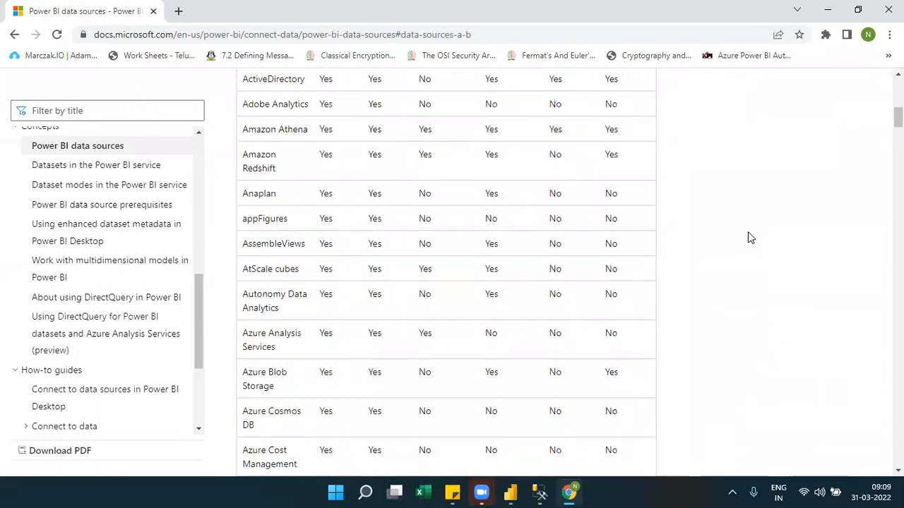
scroll(750, 238, "down", 10)
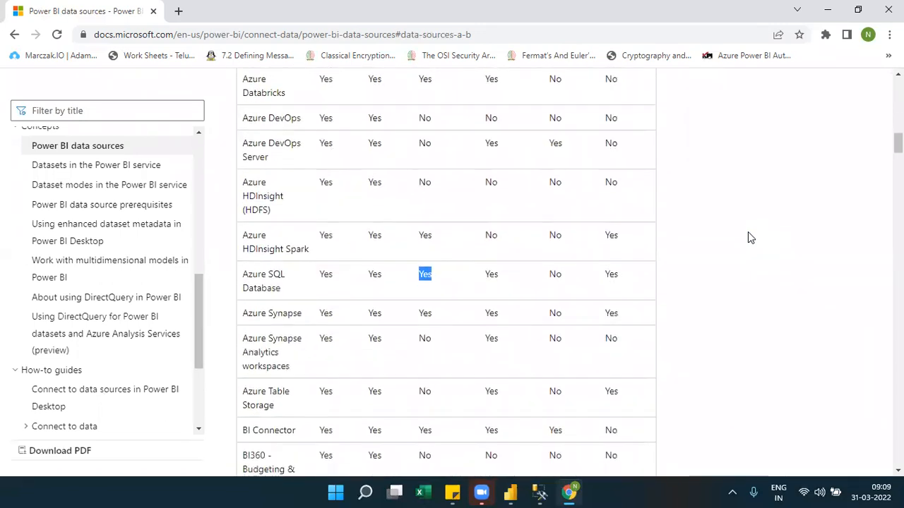
scroll(750, 238, "down", 1)
scroll(750, 238, "up", 10)
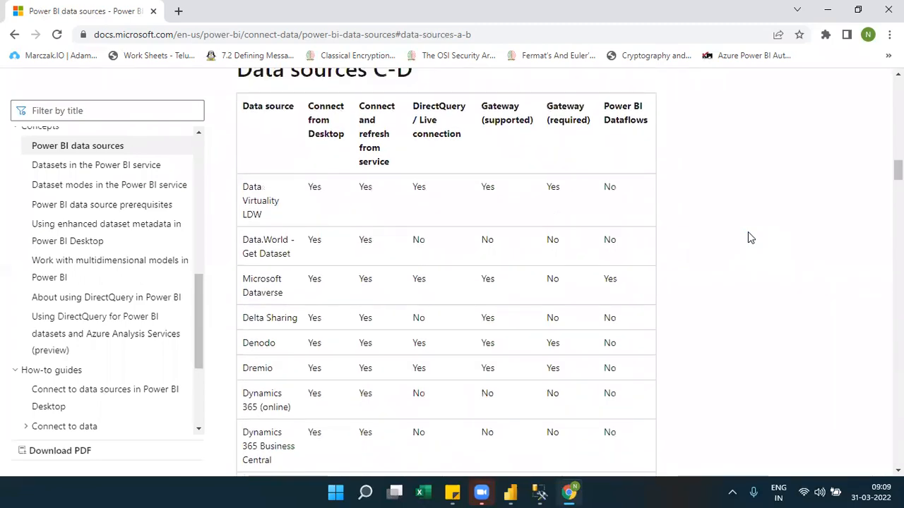
scroll(748, 233, "up", 15)
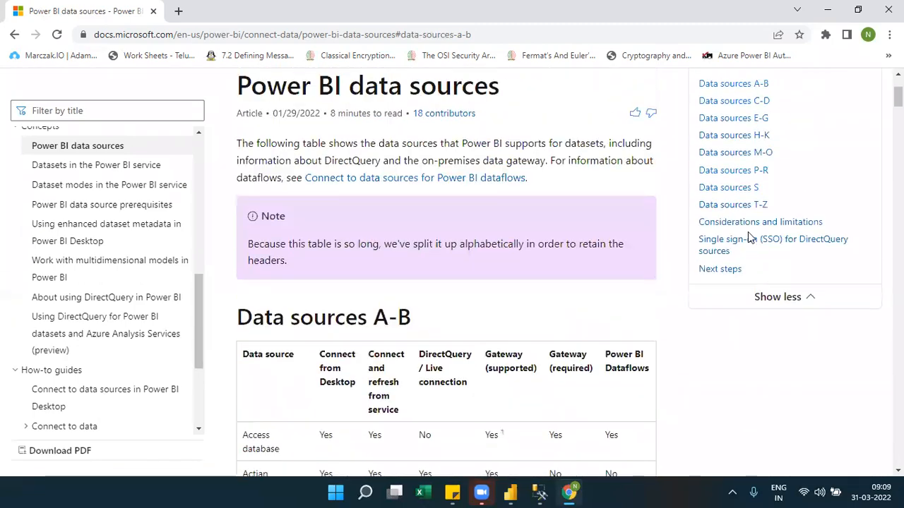
Jump to the Data sources M-O section from the article's contents list, look through its table, and highlight the Oracle source name.
scroll(750, 238, "down", 1)
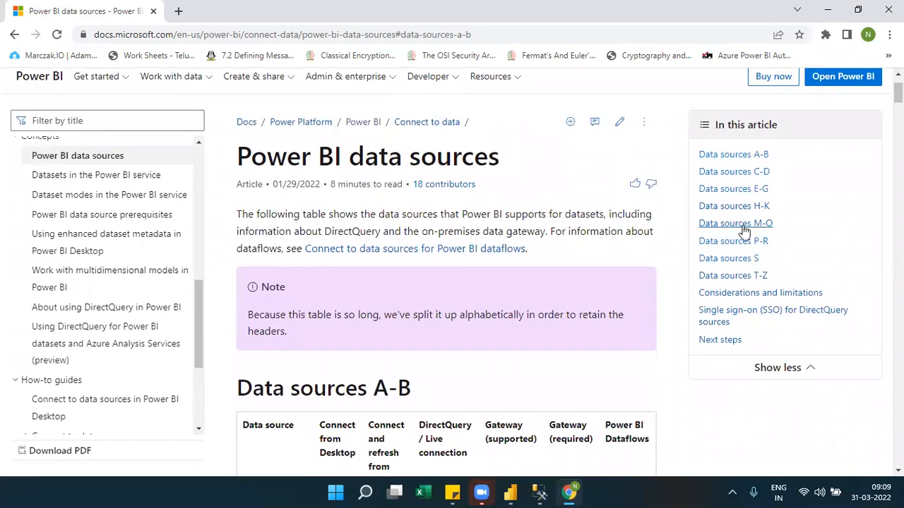
left_click(739, 230)
scroll(738, 226, "down", 5)
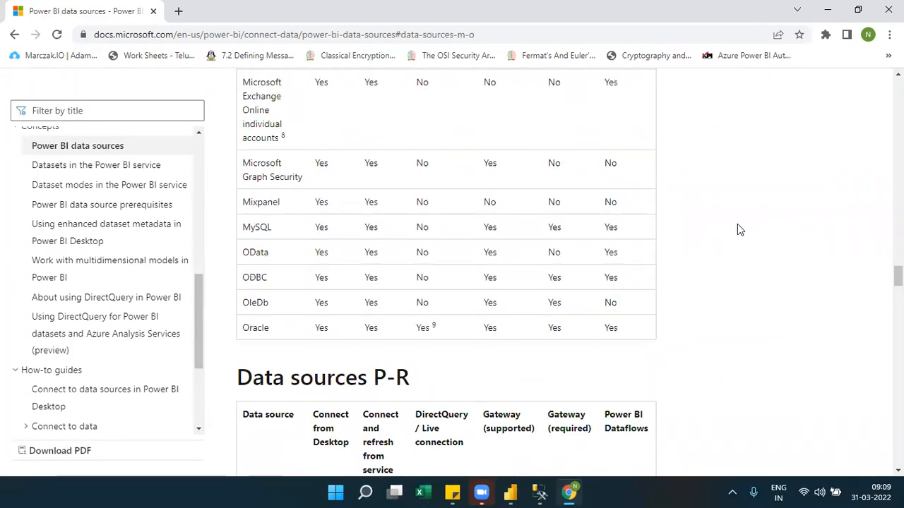
scroll(737, 225, "up", 4)
scroll(739, 230, "up", 2)
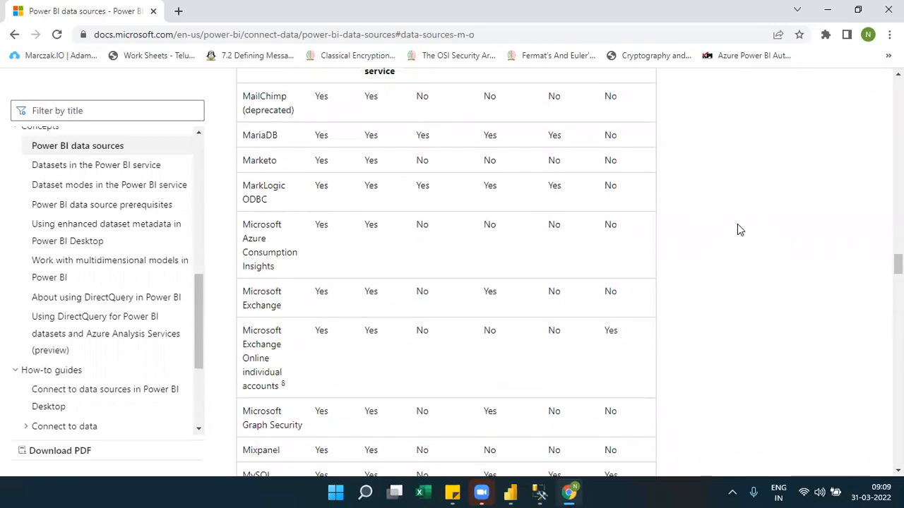
scroll(738, 226, "up", 4)
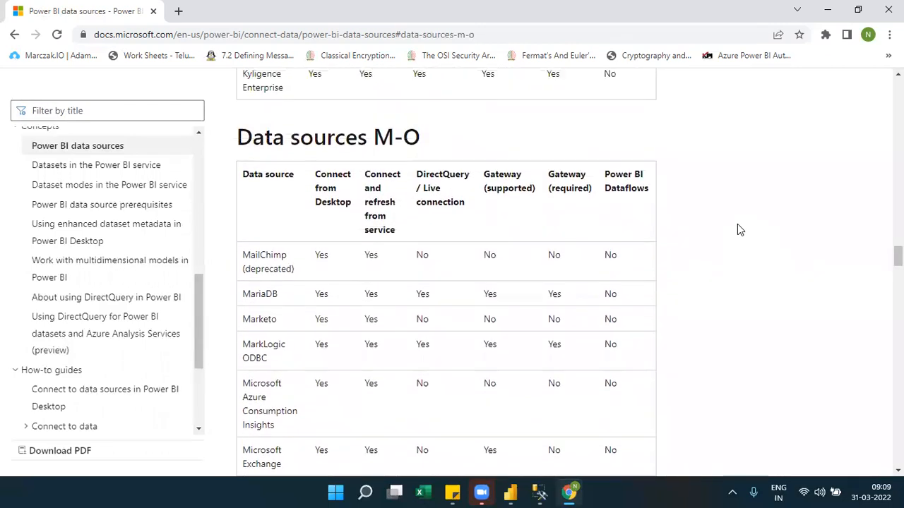
scroll(737, 224, "down", 10)
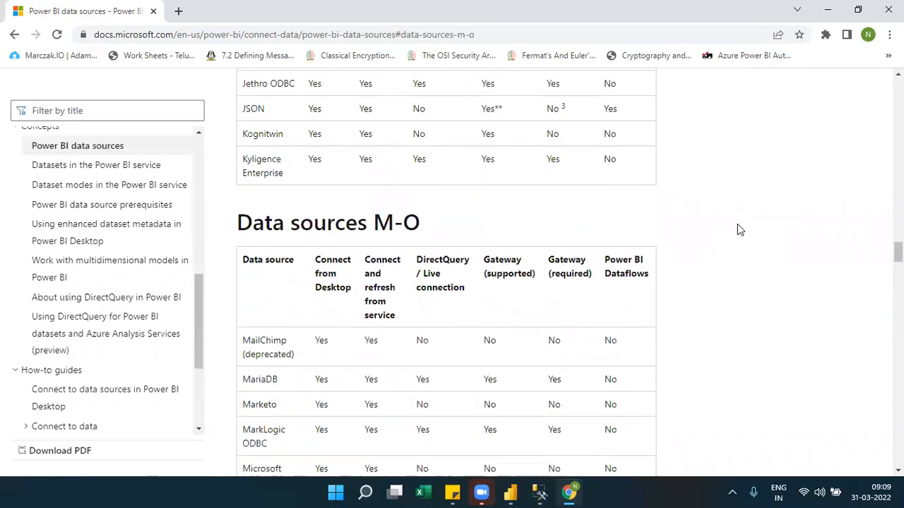
scroll(738, 224, "up", 1)
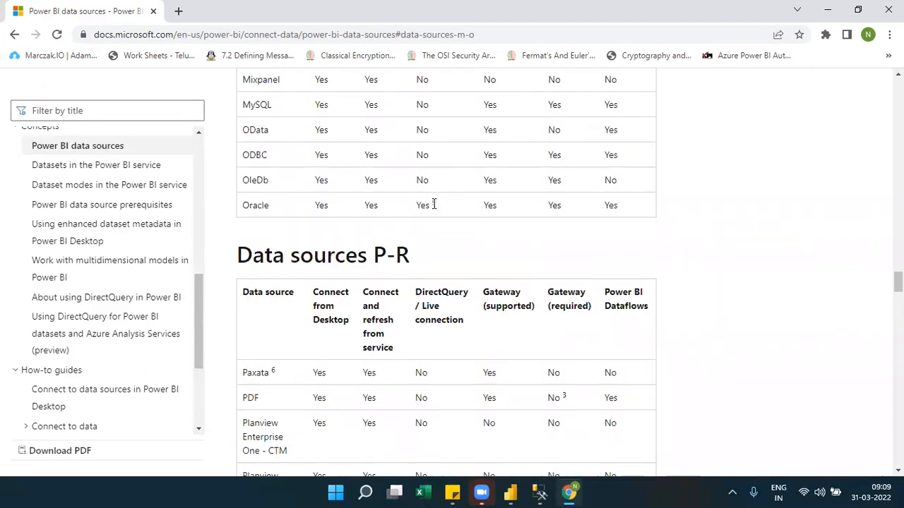
double_click(262, 206)
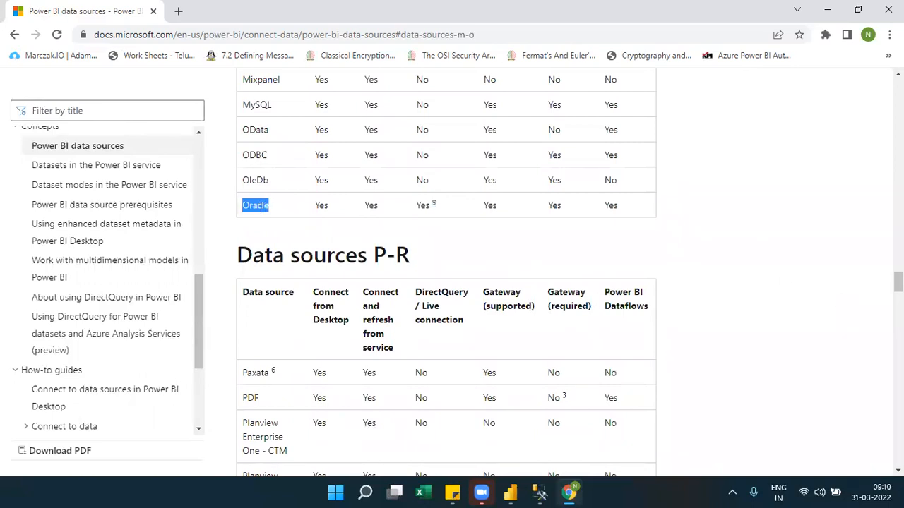
Look through the rest of the article: the remaining tables, numbered footnotes, Considerations and limitations, Single sign-on for DirectQuery sources, and Next steps.
scroll(447, 269, "down", 7)
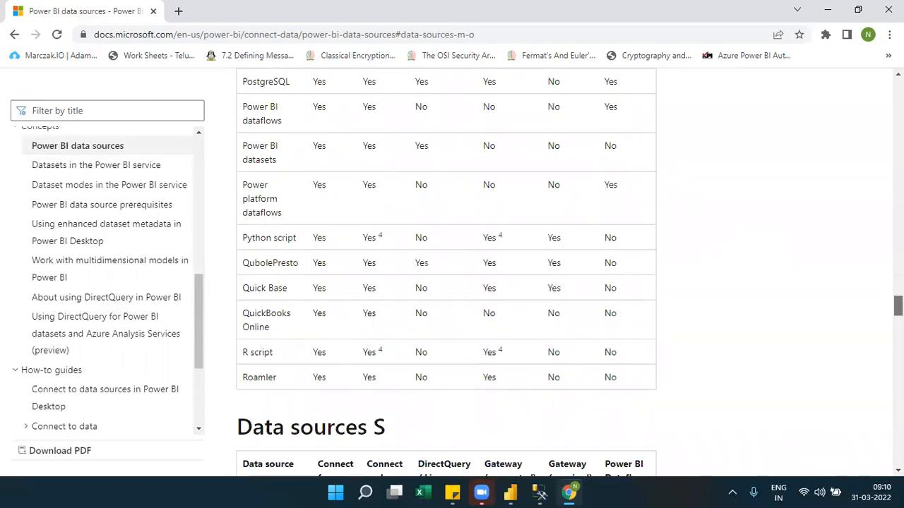
scroll(446, 268, "down", 15)
scroll(447, 268, "up", 1)
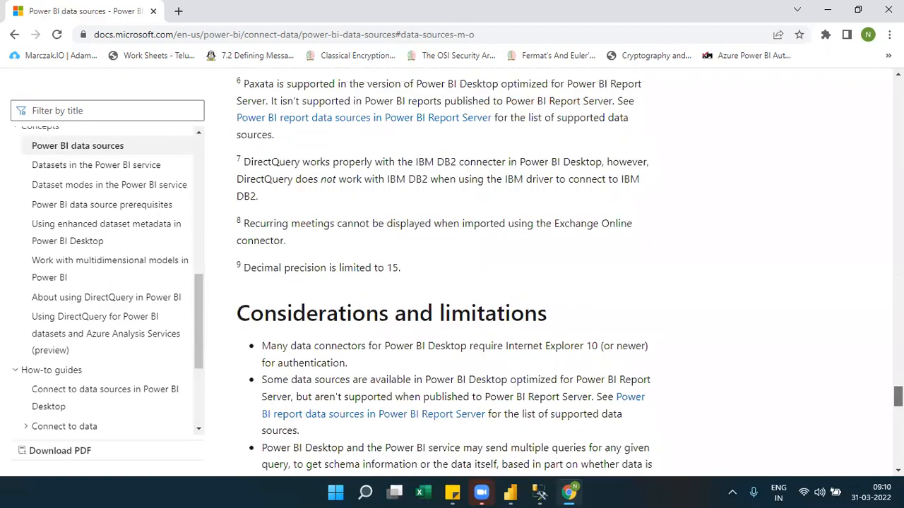
scroll(447, 268, "up", 2)
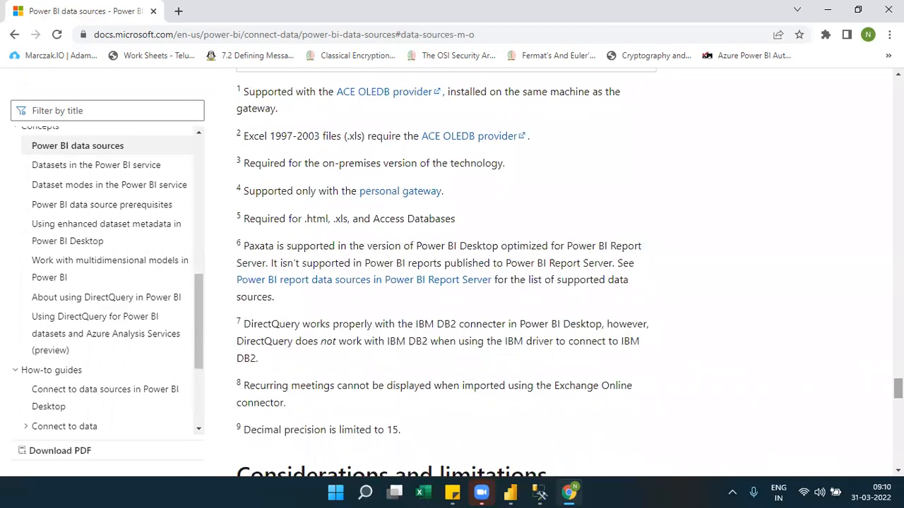
scroll(446, 268, "down", 7)
scroll(446, 268, "up", 1)
scroll(446, 269, "down", 5)
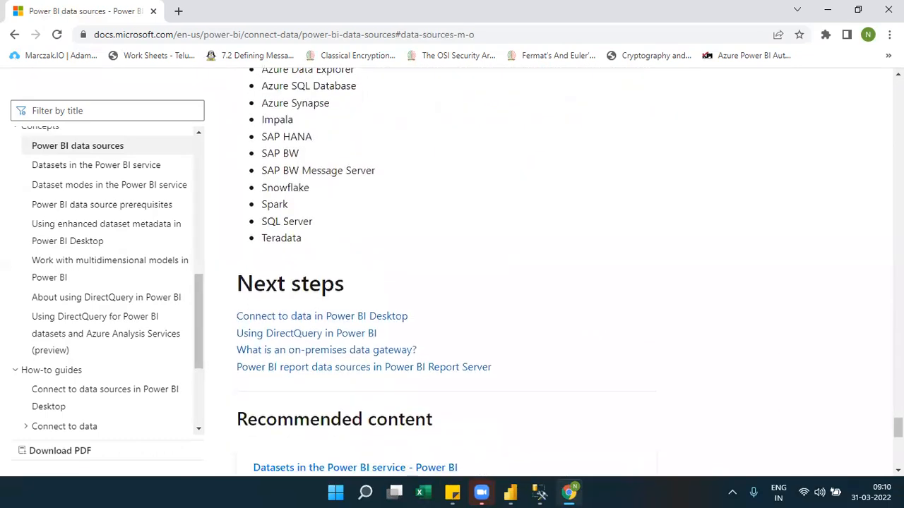
scroll(446, 269, "up", 7)
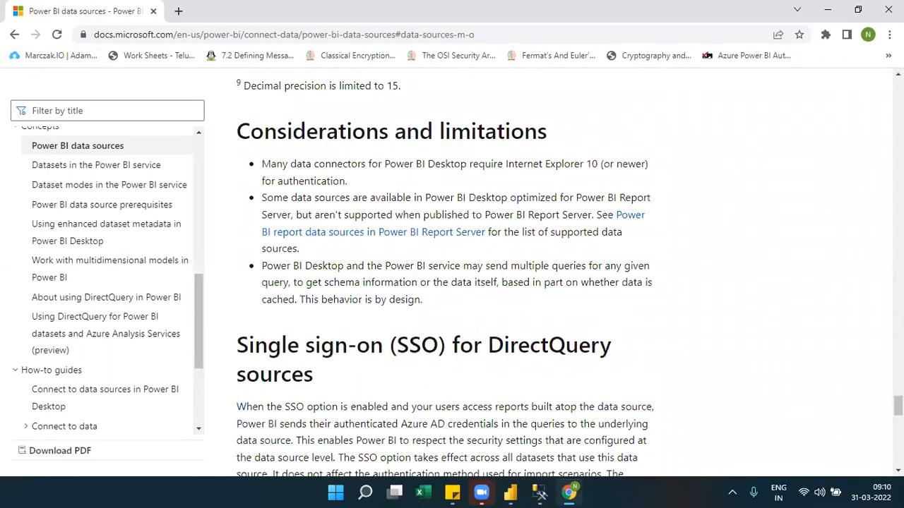
Reread the article's numbered footnotes and highlight the IBM driver, IBM DB2 connecter and DirectQuery wording in footnote 7.
scroll(446, 269, "up", 5)
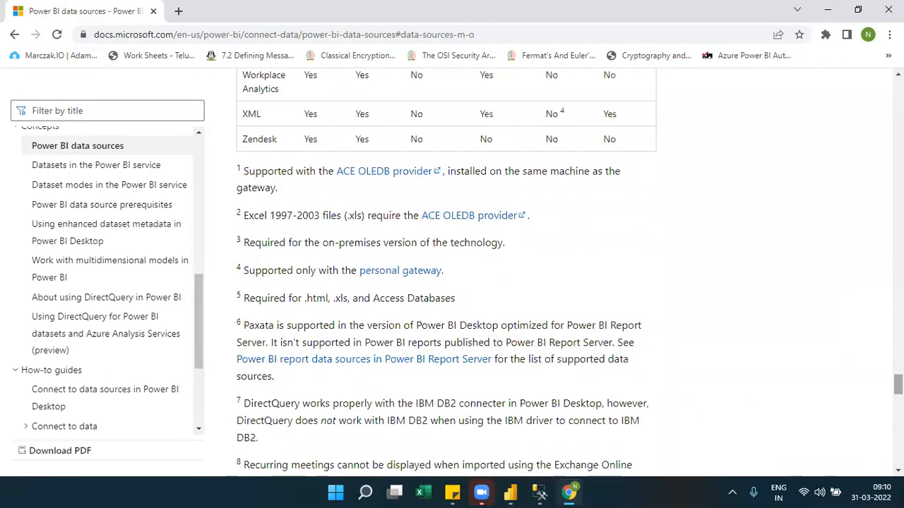
scroll(446, 268, "up", 3)
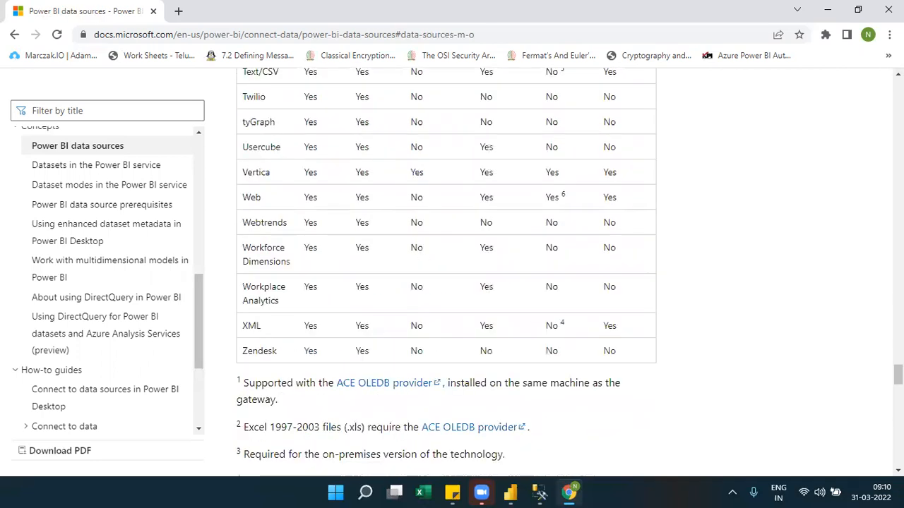
scroll(446, 269, "down", 3)
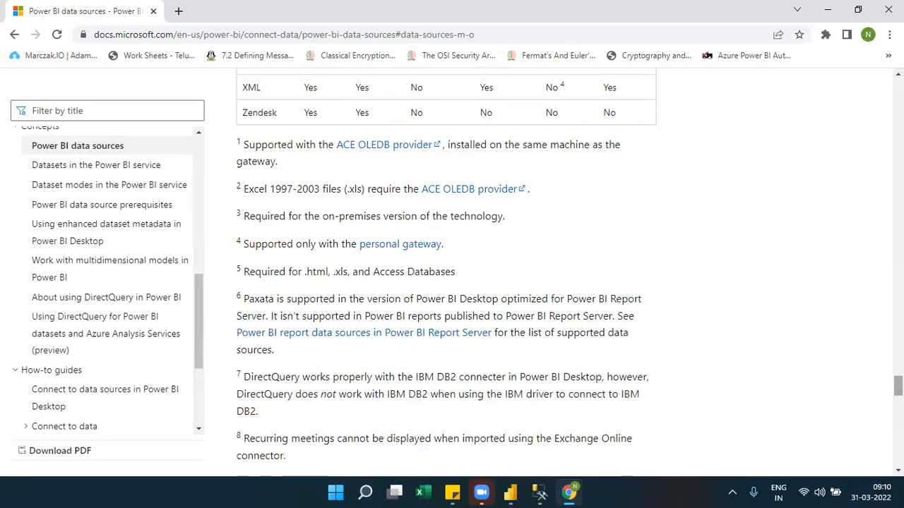
scroll(446, 268, "down", 1)
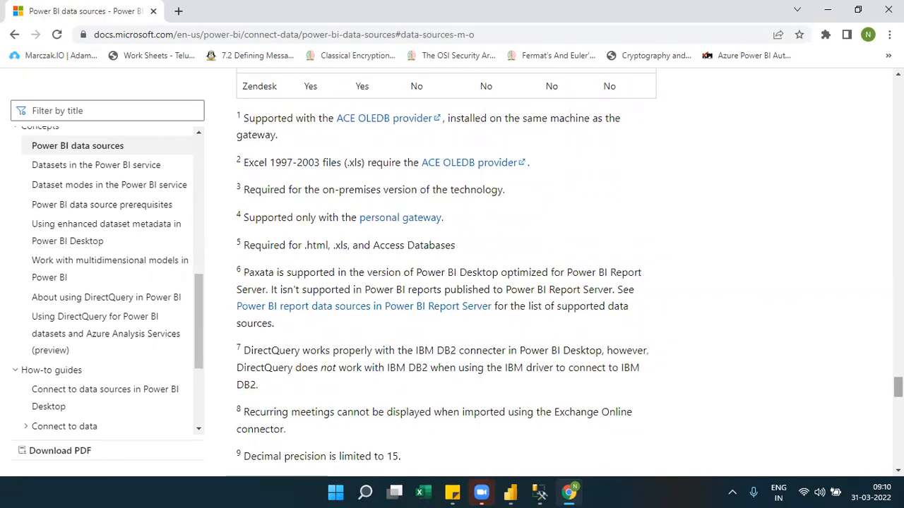
scroll(446, 268, "down", 1)
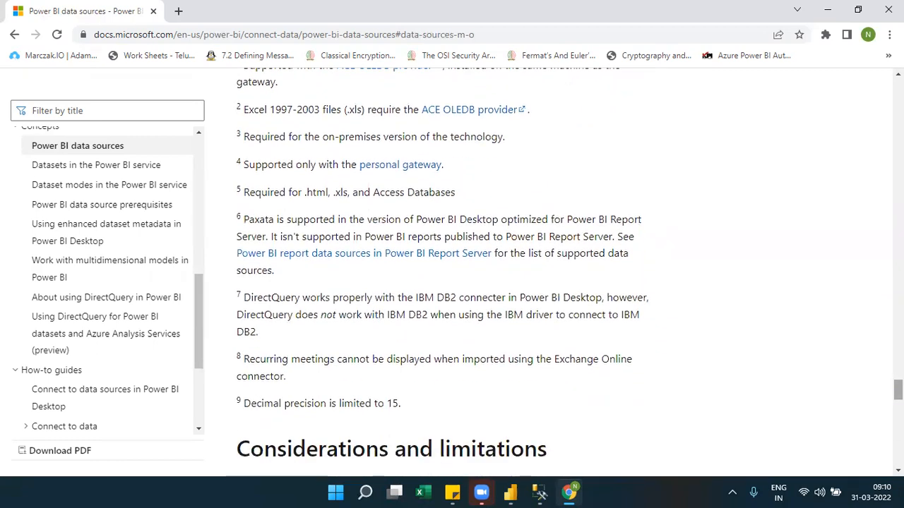
scroll(447, 268, "down", 1)
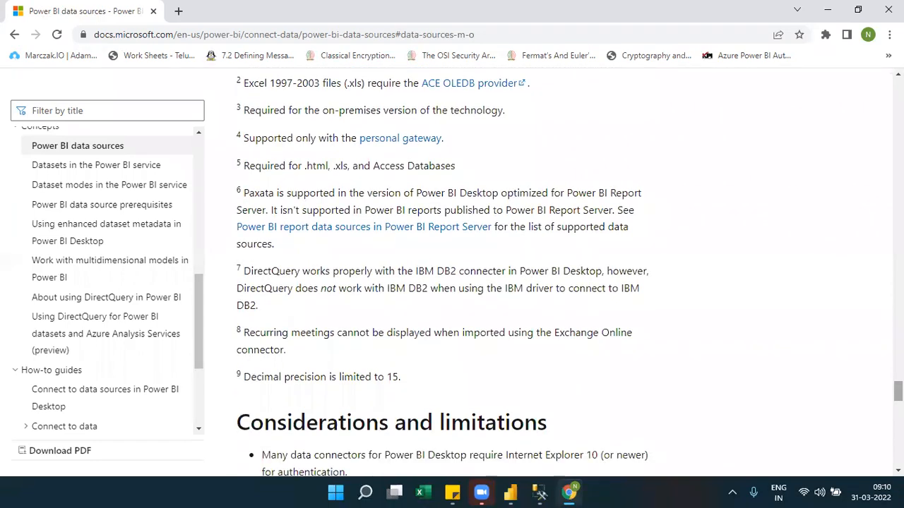
scroll(446, 269, "down", 1)
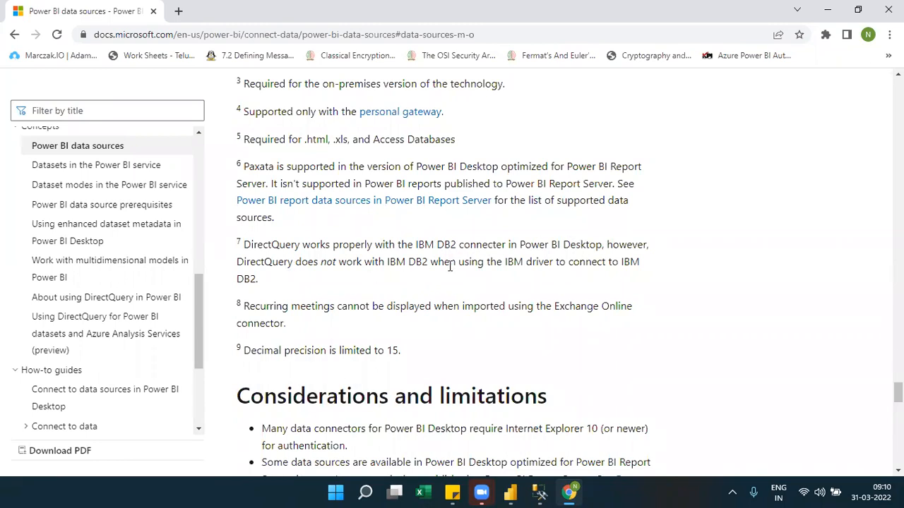
left_click_drag(506, 262, 593, 280)
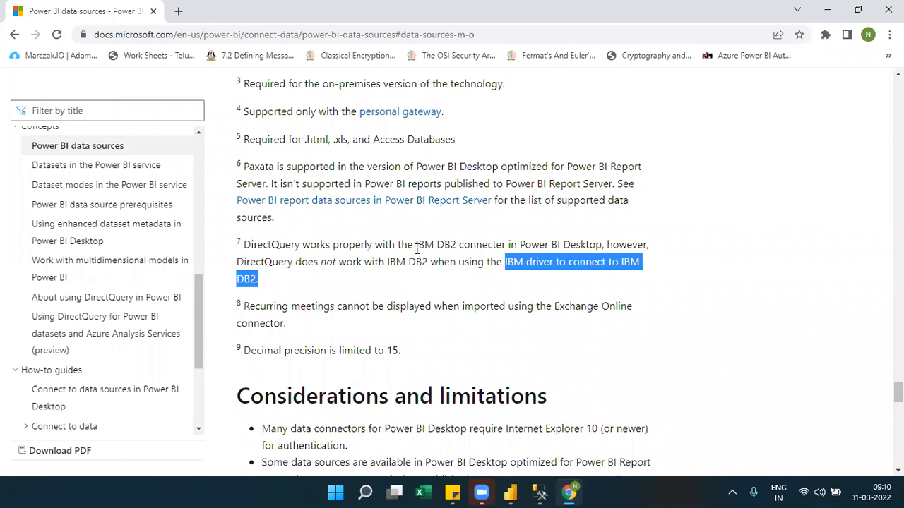
left_click_drag(415, 245, 510, 243)
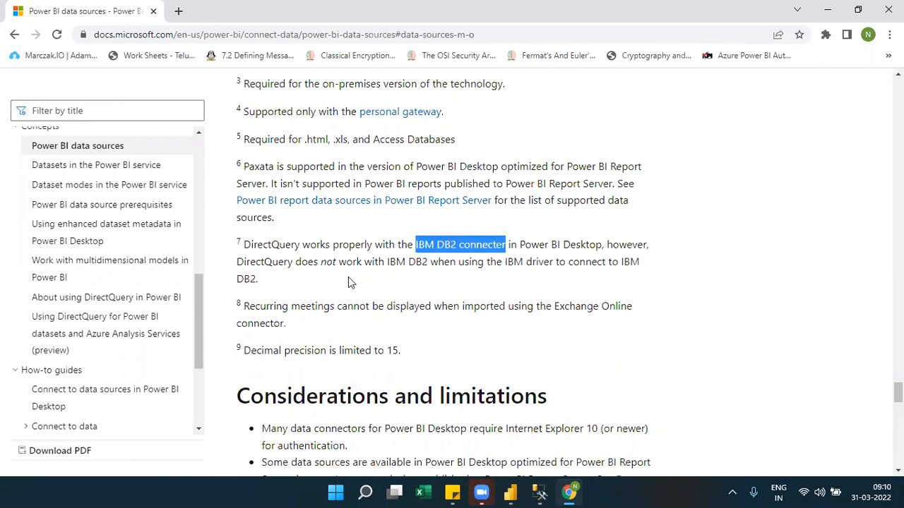
left_click_drag(292, 262, 237, 269)
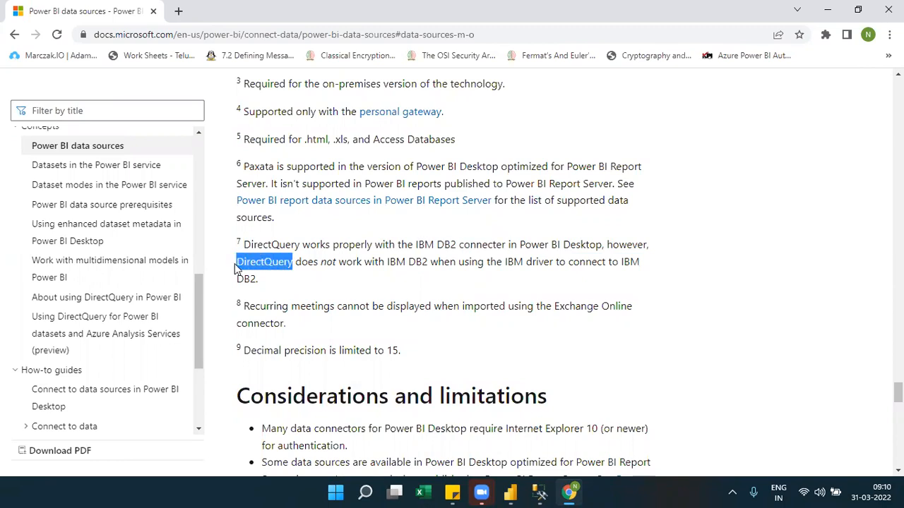
left_click(373, 289)
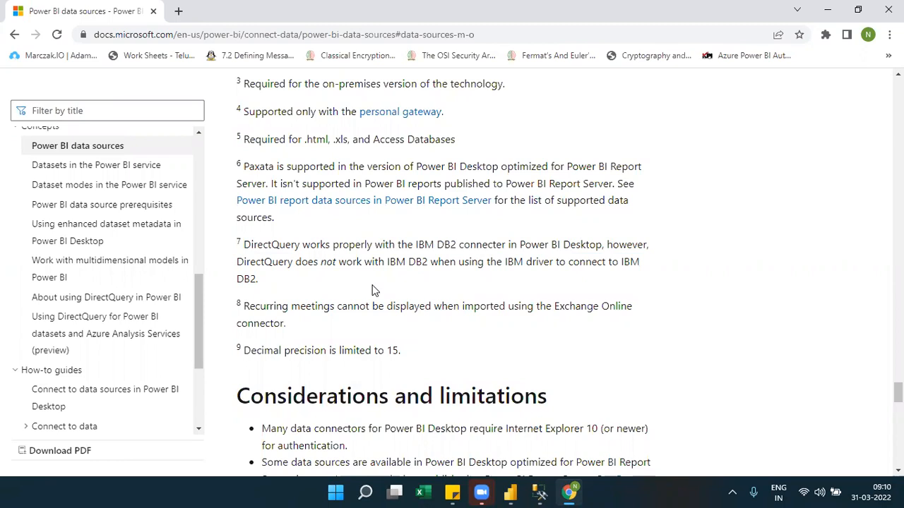
Look back through the data source tables from T-Z up to the article's introduction and the Data sources A-B heading.
scroll(373, 290, "up", 7)
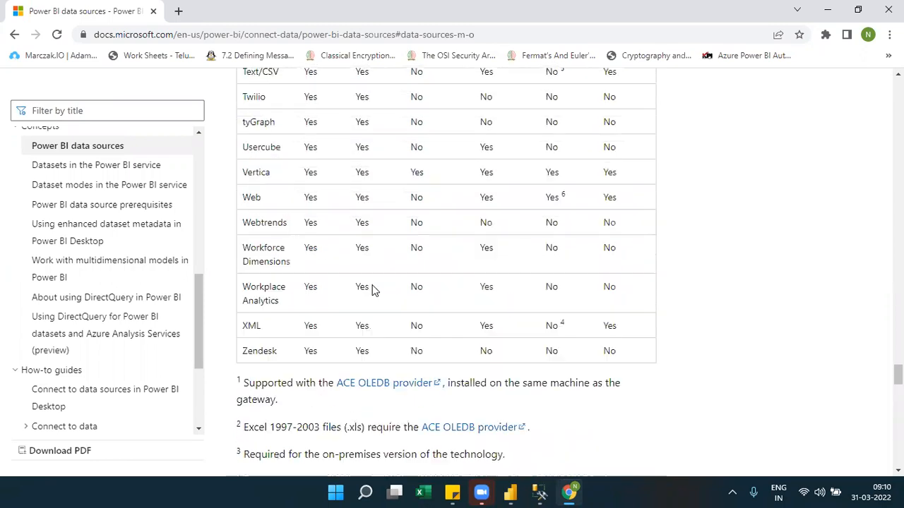
scroll(373, 289, "up", 9)
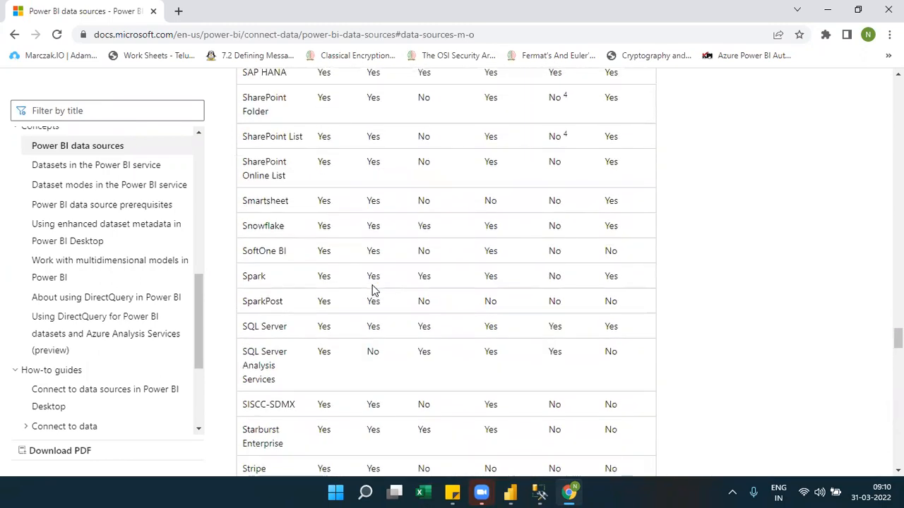
scroll(373, 290, "up", 10)
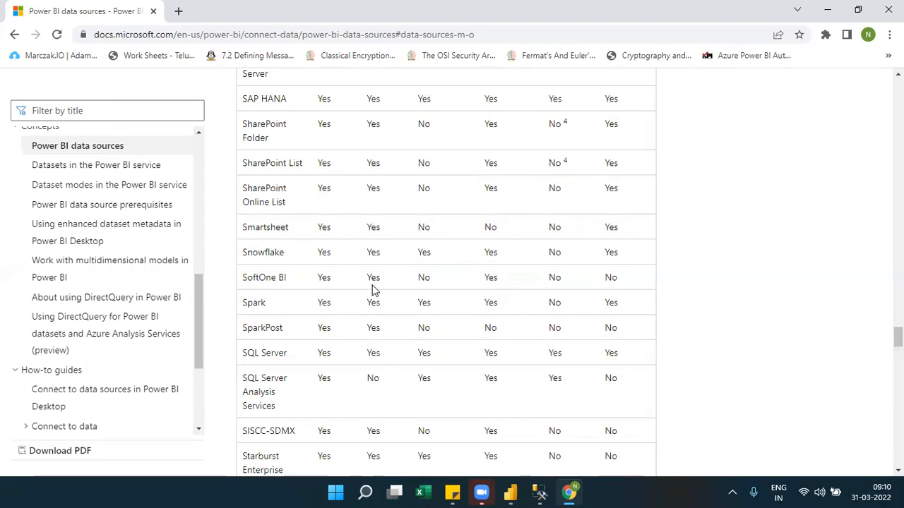
scroll(373, 285, "up", 10)
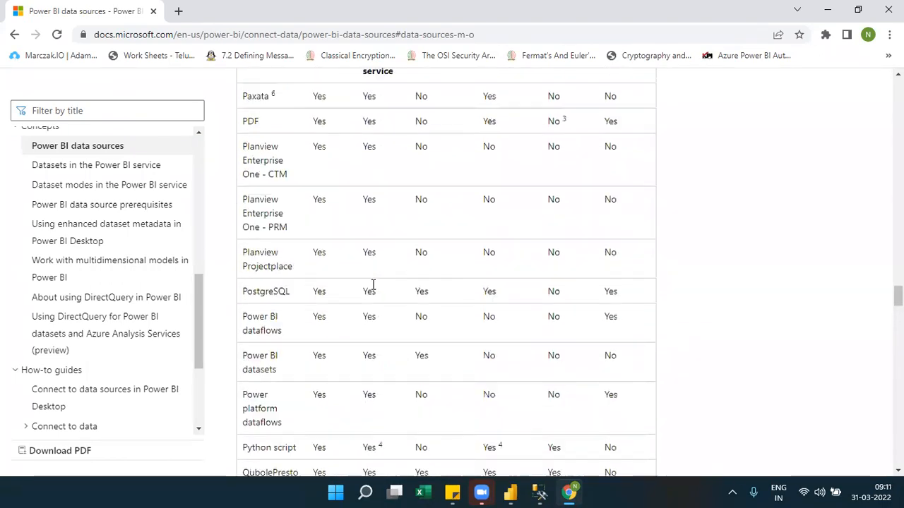
scroll(373, 289, "up", 4)
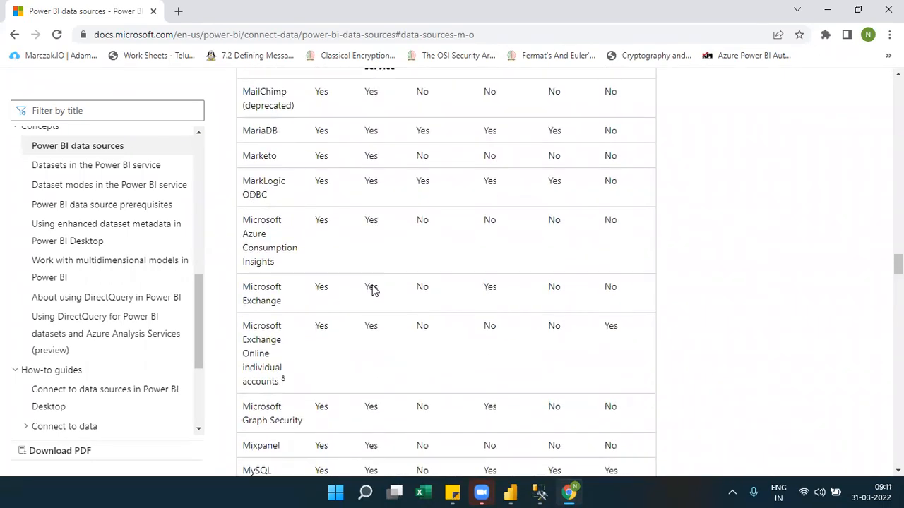
scroll(373, 286, "up", 4)
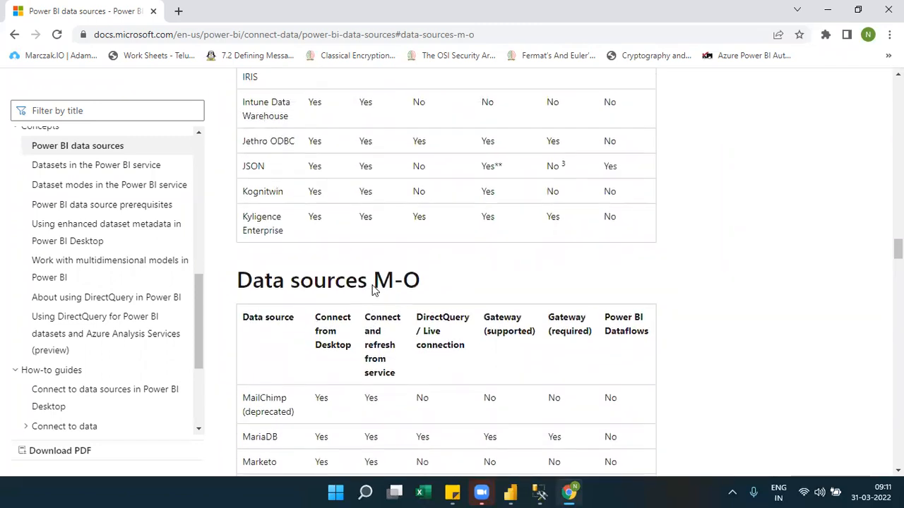
scroll(373, 288, "up", 5)
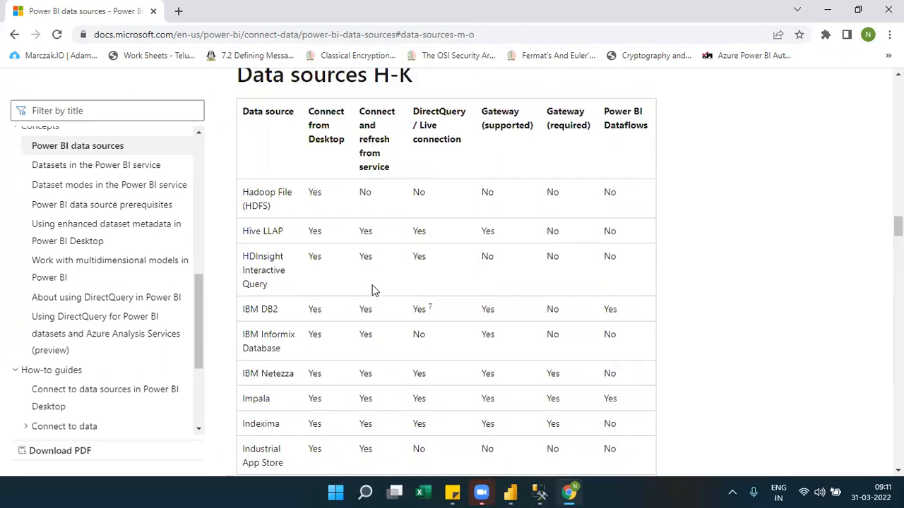
scroll(373, 288, "up", 10)
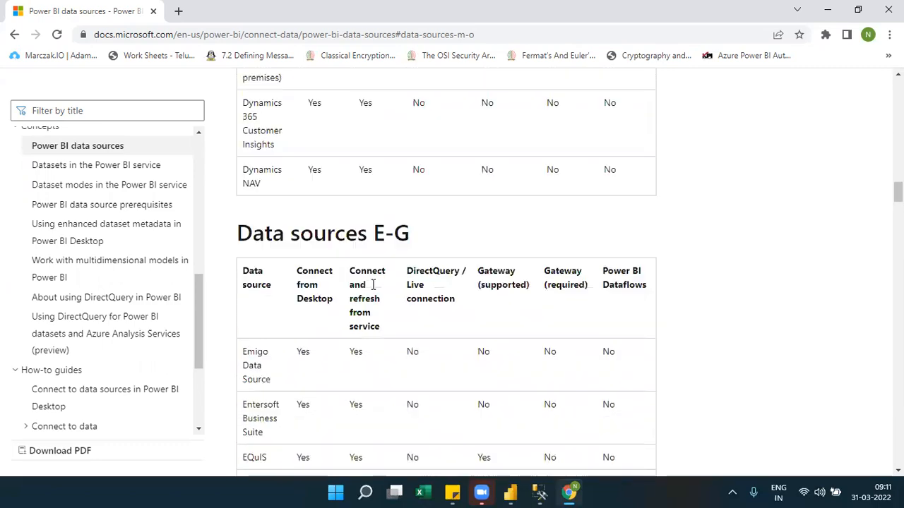
scroll(373, 290, "up", 10)
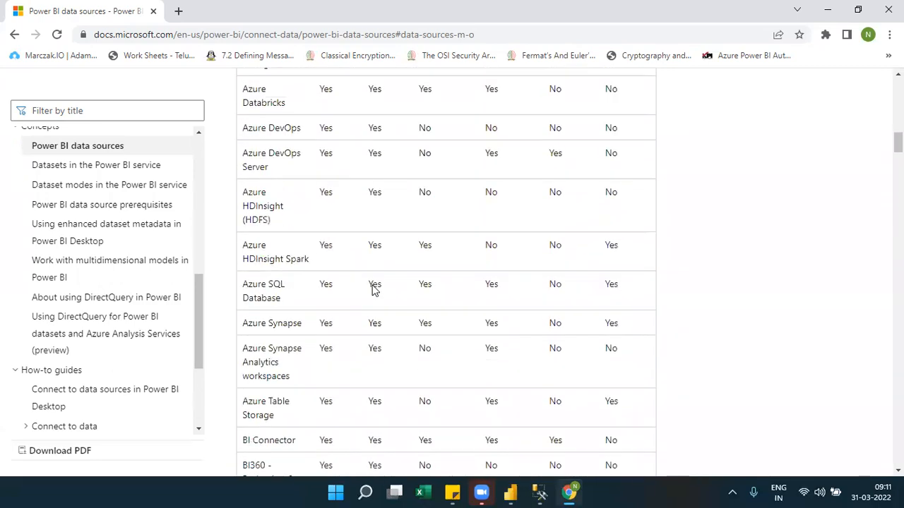
scroll(373, 288, "up", 3)
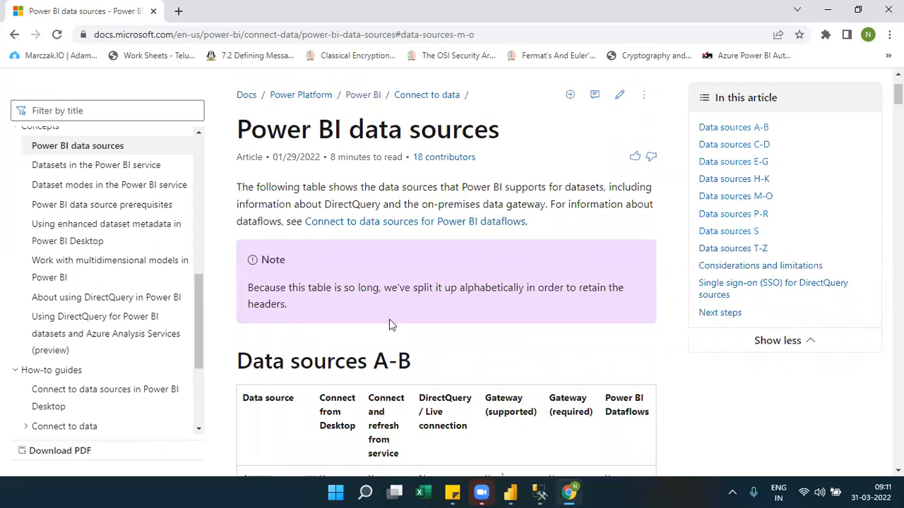
Switch to Power BI Desktop, go on to SQL Server Management Studio, and copy the server name from the Connect to Server dialog.
mouse_move(509, 493)
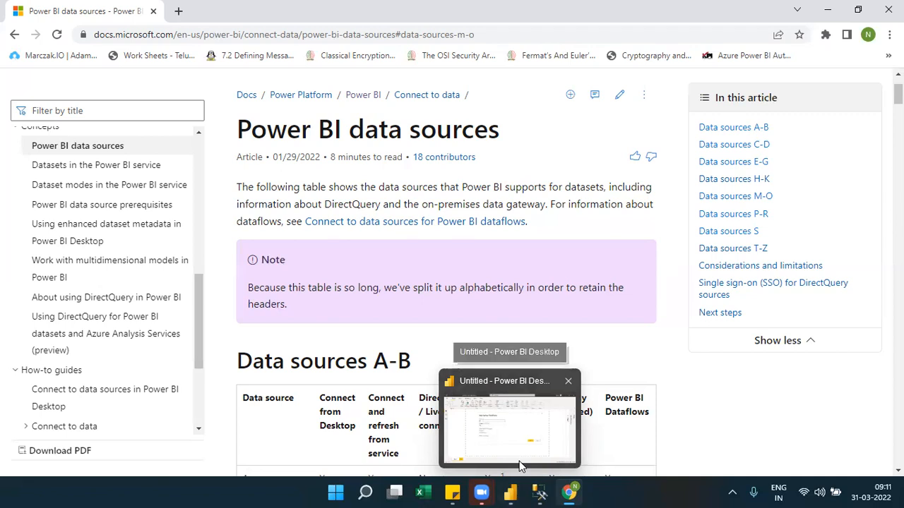
left_click(519, 466)
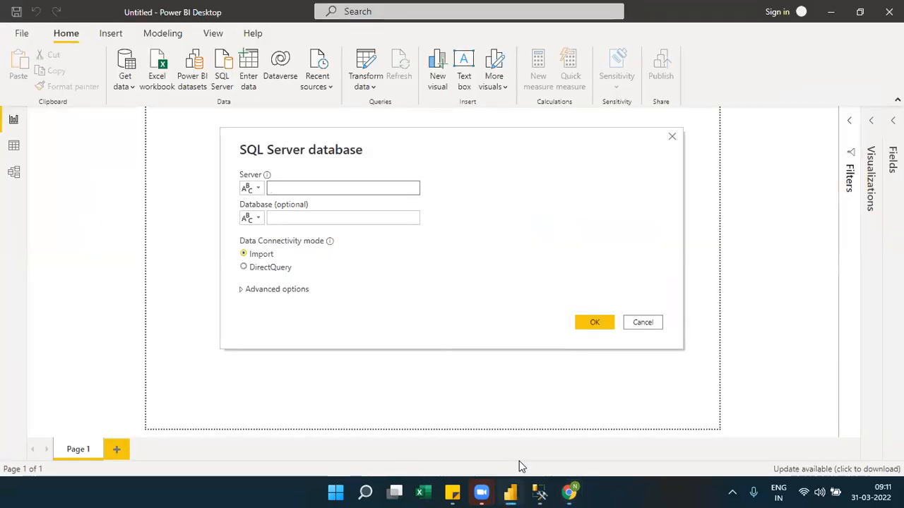
left_click(538, 493)
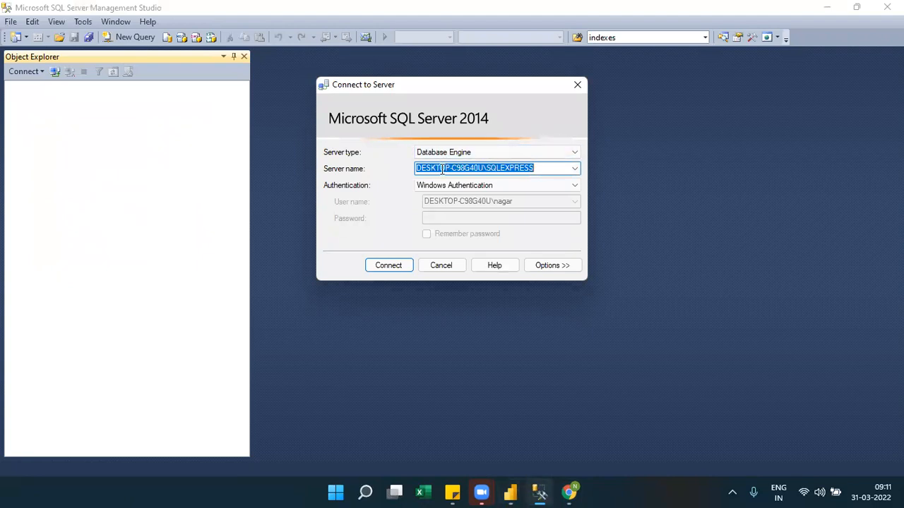
right_click(442, 170)
left_click(316, 212)
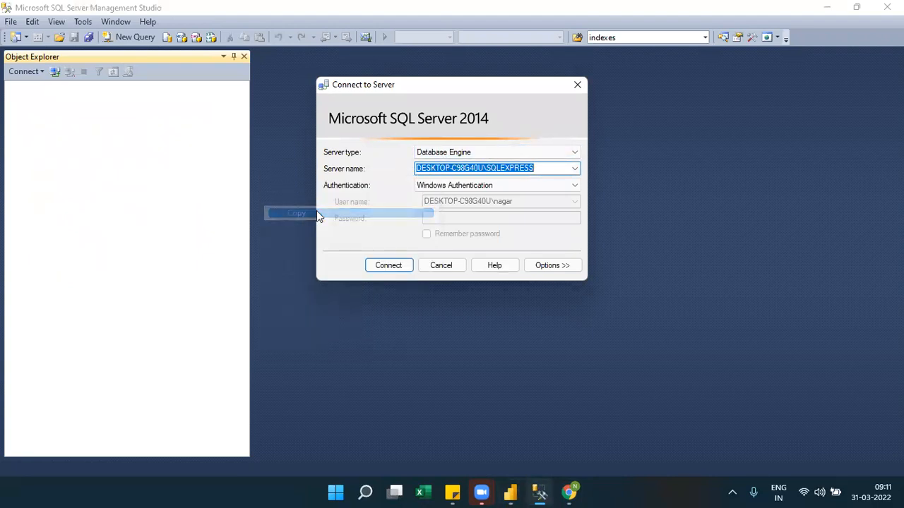
Switch back to Power BI Desktop and set the SQL Server connection's server to DESKTOP-C98G40U\SQLEXPRESS and its database to Northwind.
left_click(509, 493)
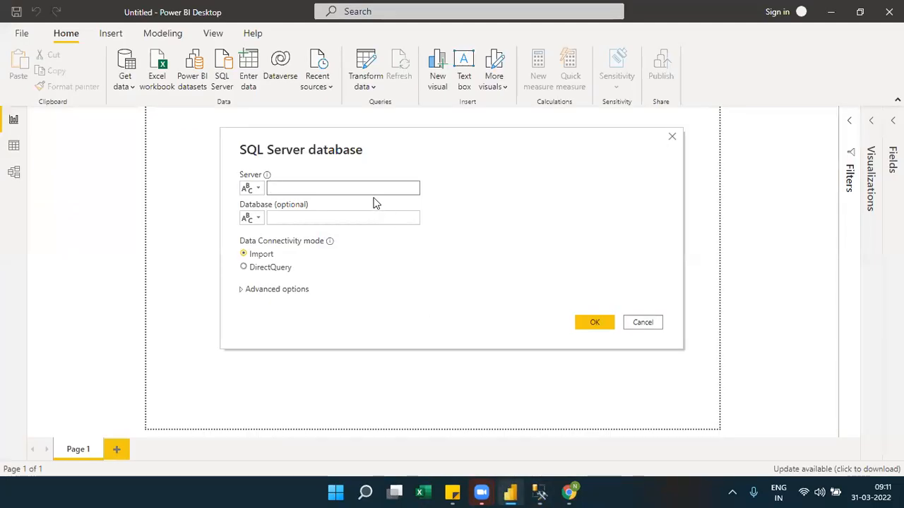
left_click(370, 190)
key("ctrl+v")
left_click(311, 216)
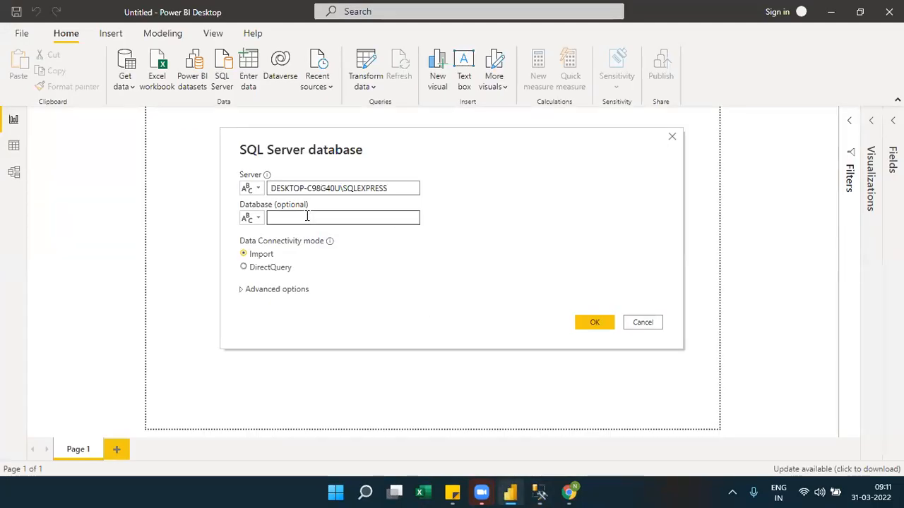
type("NOrt")
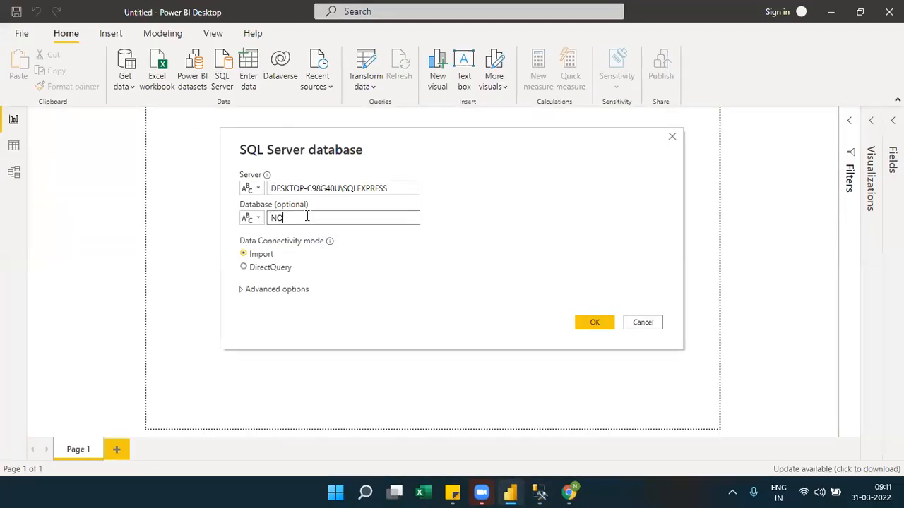
key("BackSpace")
type("o")
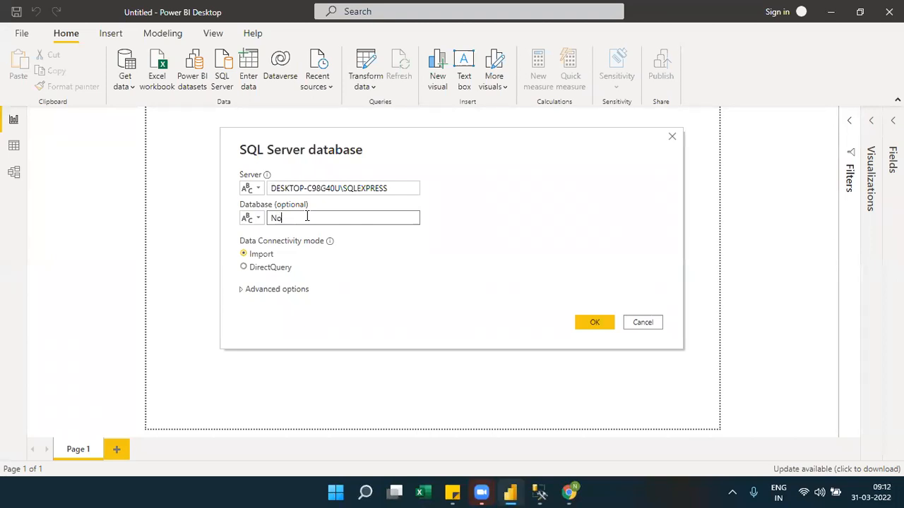
type("rthwind")
Set the data connectivity mode to DirectQuery and connect to the Northwind database.
left_click(269, 271)
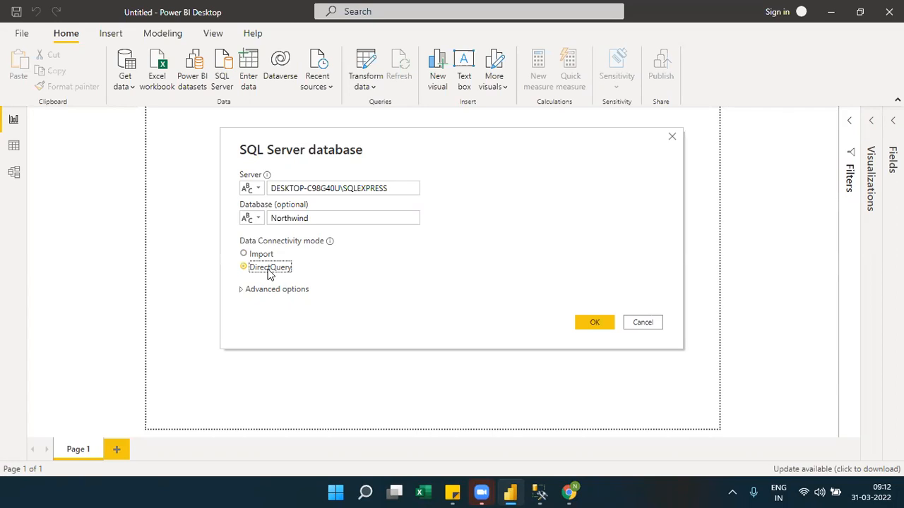
left_click(584, 323)
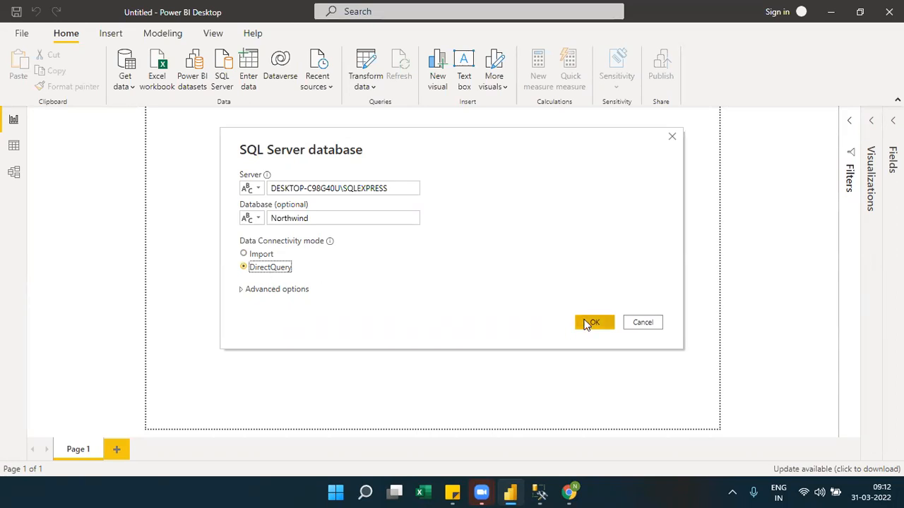
left_click(586, 323)
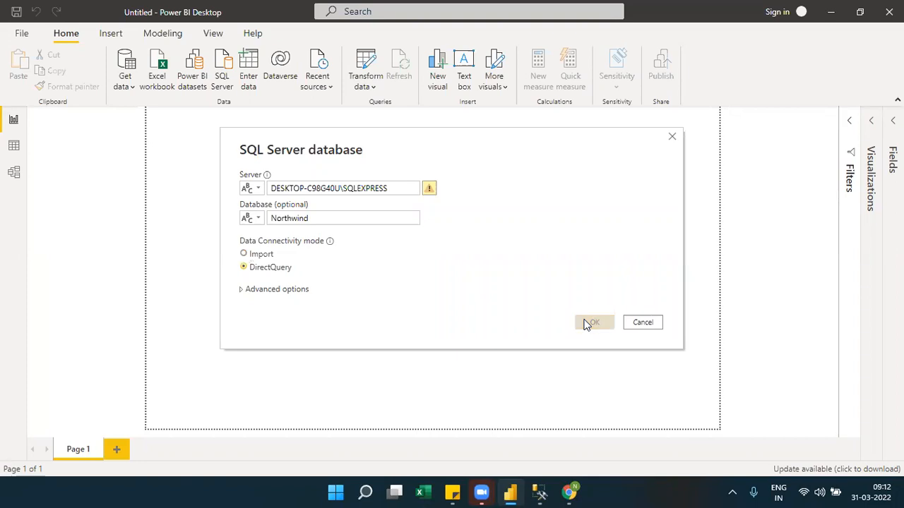
left_click(407, 191)
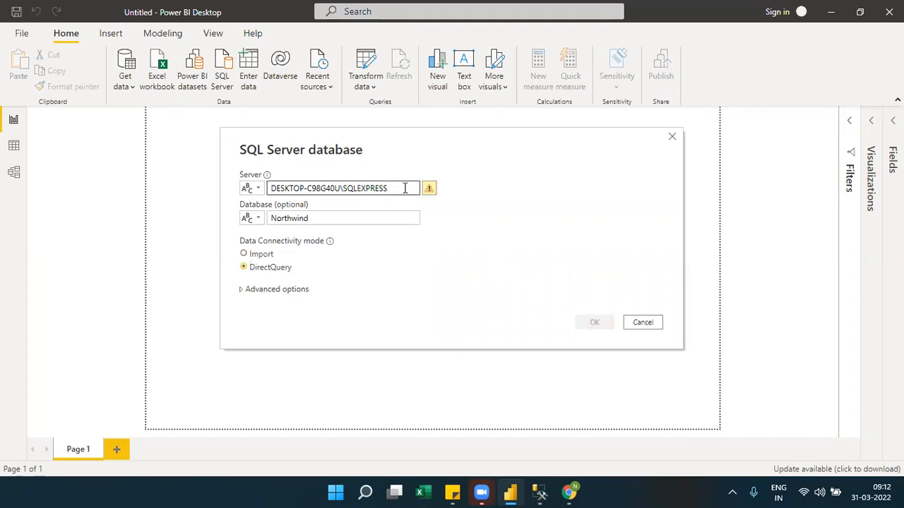
left_click(595, 322)
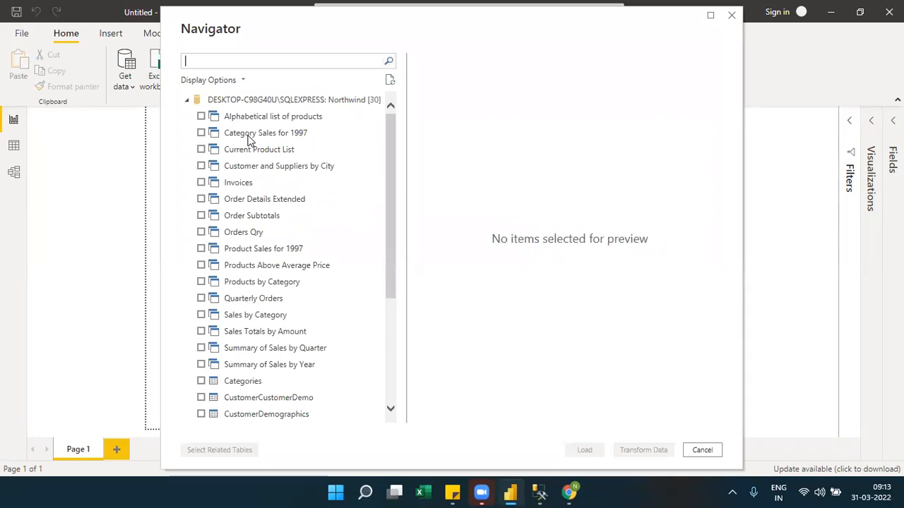
Select the Order Details, Orders, Employees, Customers, Products and Region tables from the Northwind database and load them.
left_click_drag(391, 277, 397, 391)
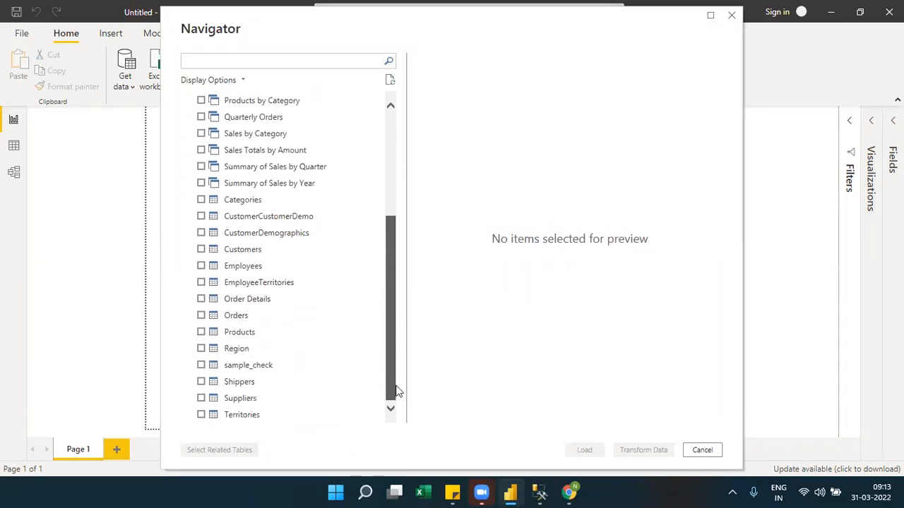
left_click(201, 300)
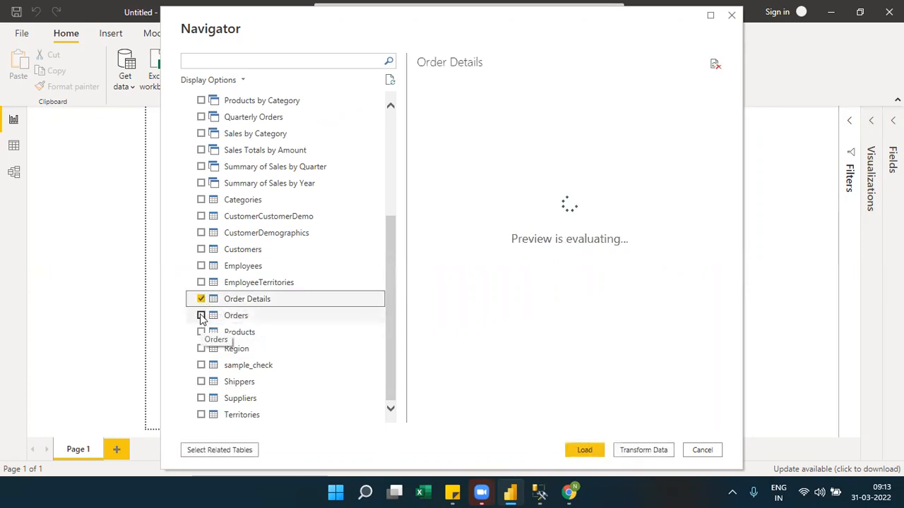
left_click(201, 316)
left_click(201, 266)
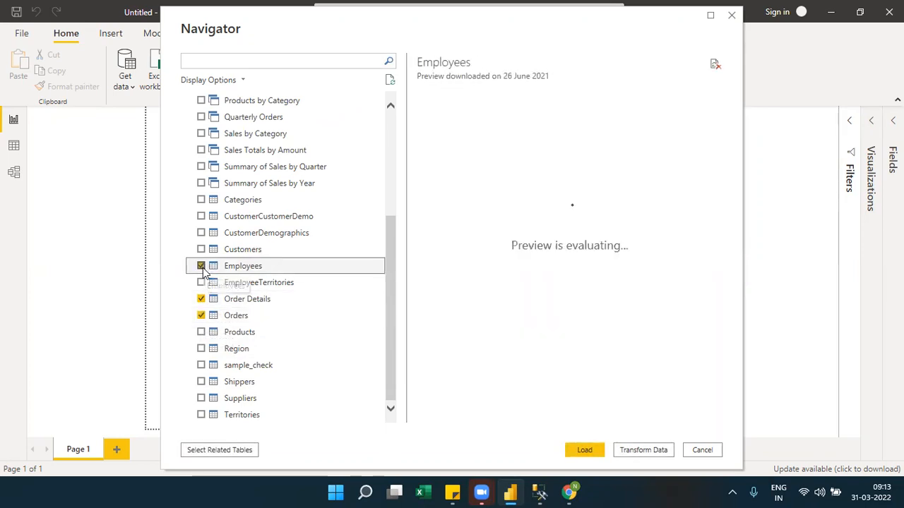
left_click(202, 250)
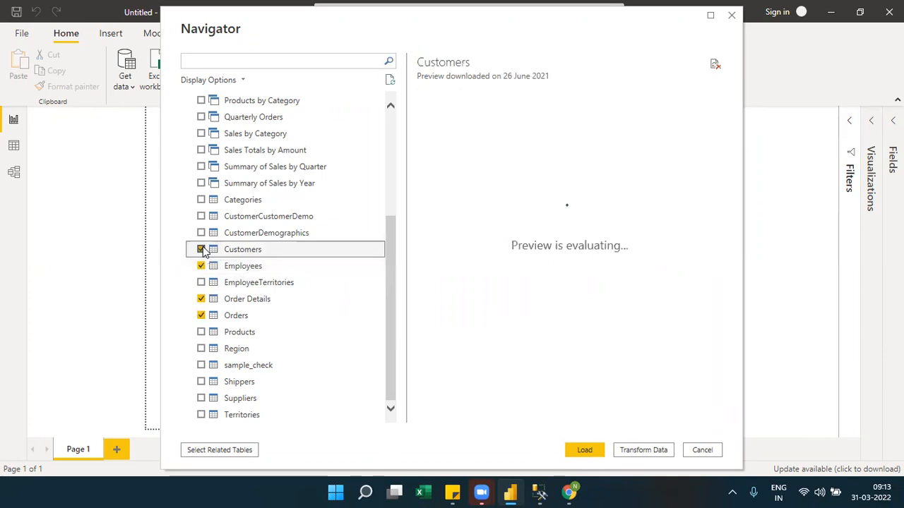
left_click(201, 333)
left_click(201, 348)
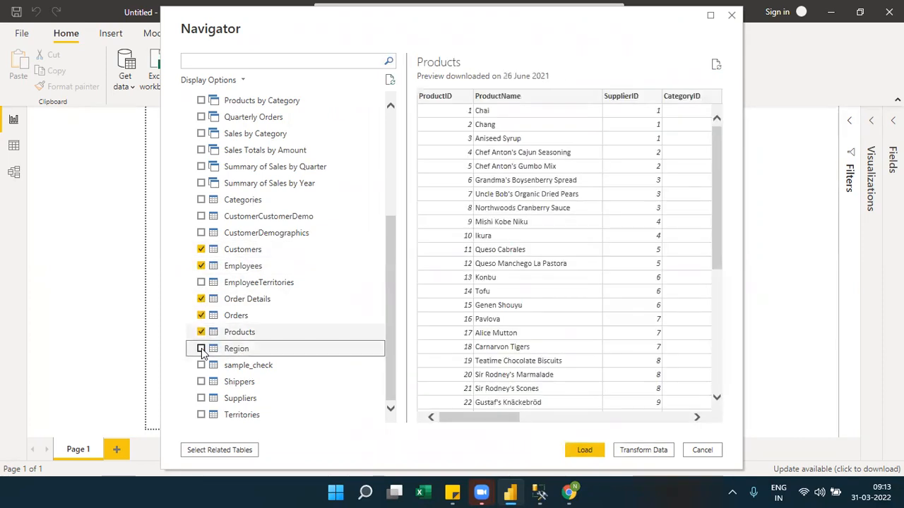
left_click(582, 450)
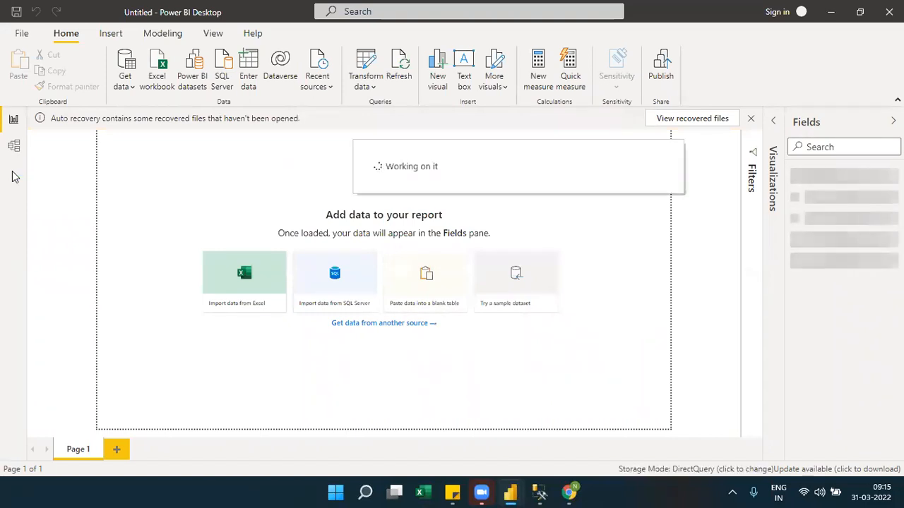
Dismiss the auto-recovery notice and choose to view the recovered files another time.
left_click(749, 119)
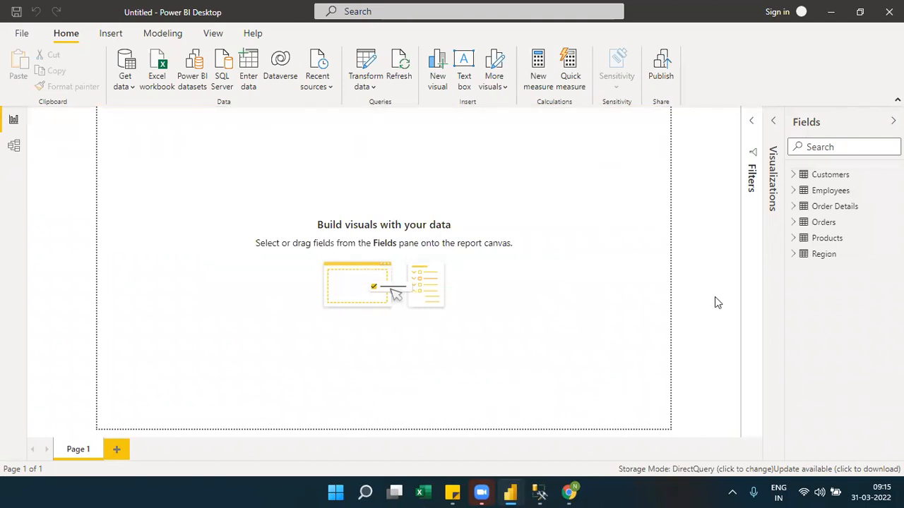
left_click(410, 246)
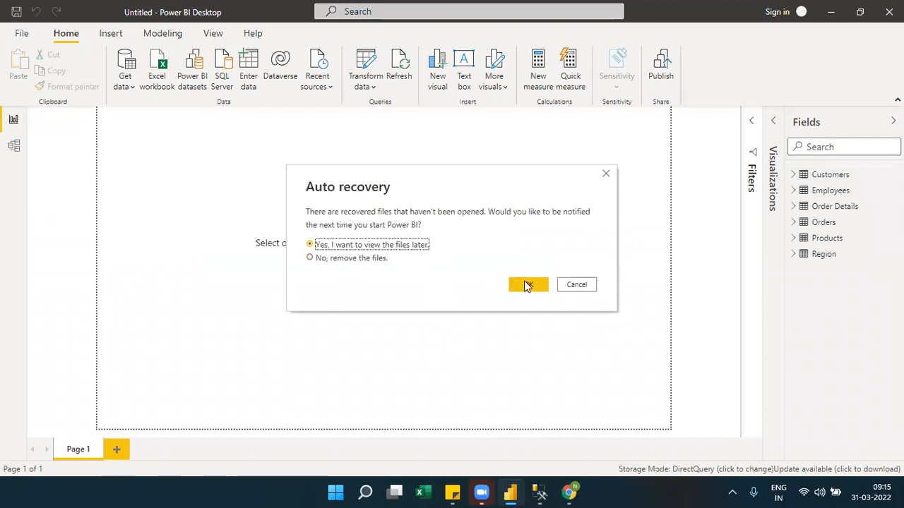
left_click(529, 284)
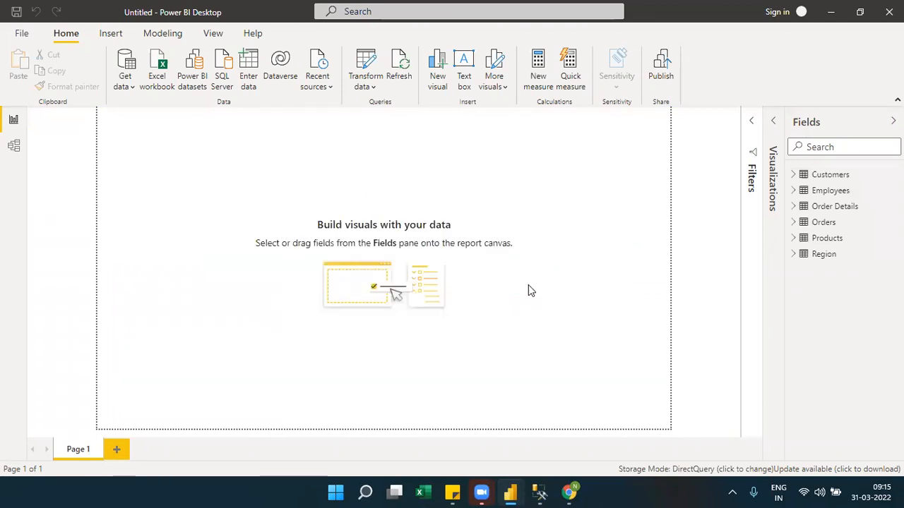
Review the implications of switching all tables to Import mode and close the dialog without switching.
left_click(725, 470)
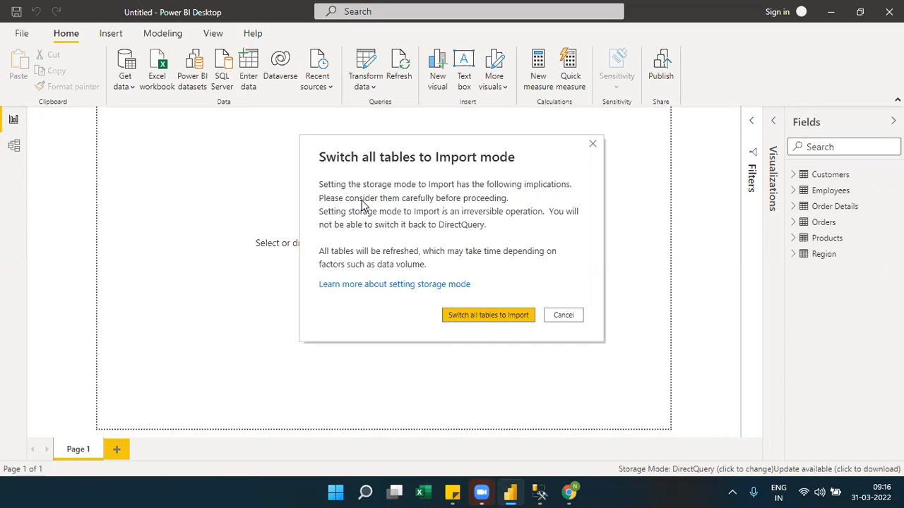
left_click(593, 144)
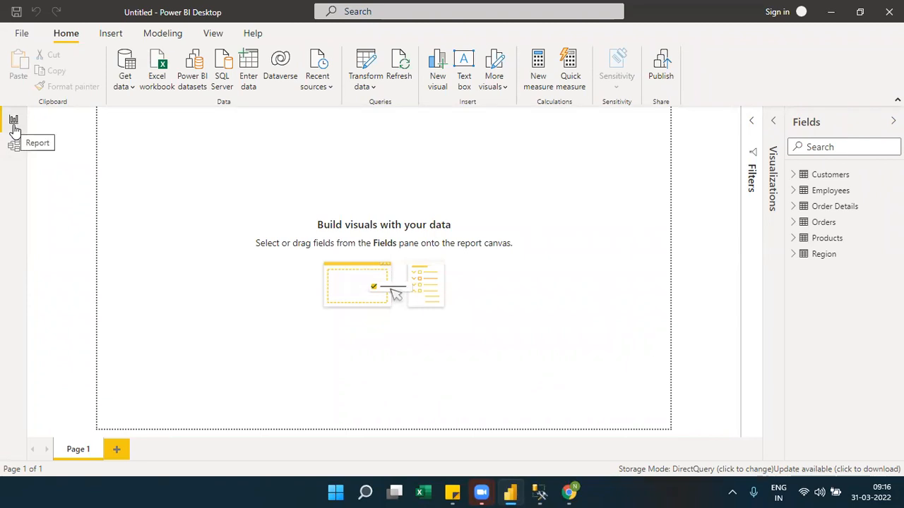
Open the Model view and collapse the Properties and Fields panes to widen the diagram.
left_click(15, 147)
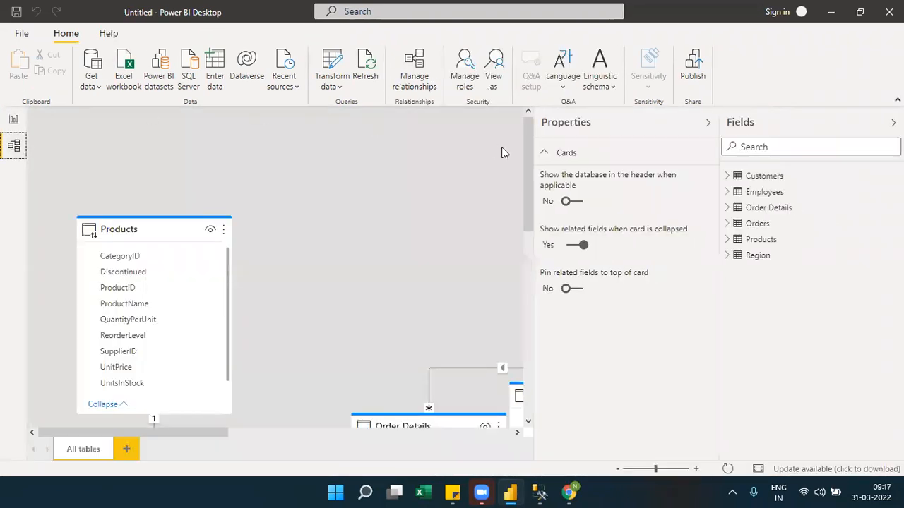
left_click(708, 123)
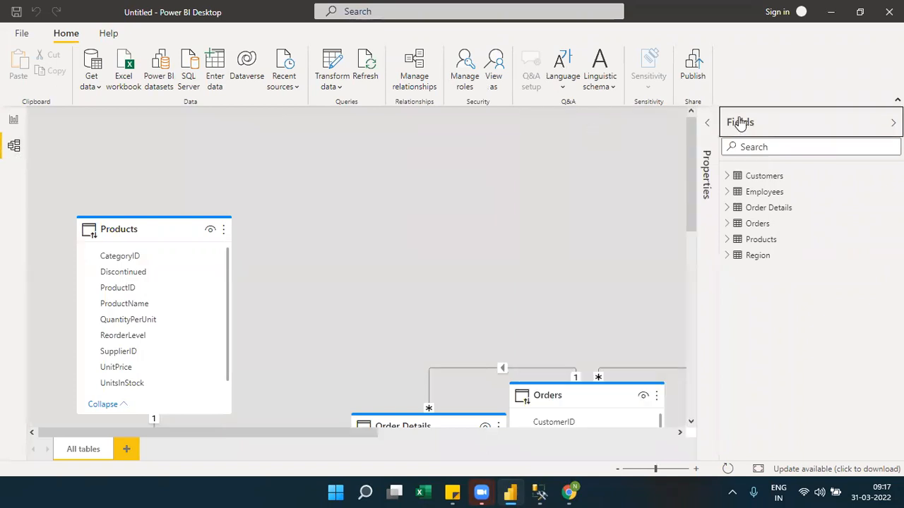
left_click(740, 123)
Rearrange the model diagram with Order Details beside Products, Orders beside Order Details, and Customers below them.
scroll(861, 252, "down", 1)
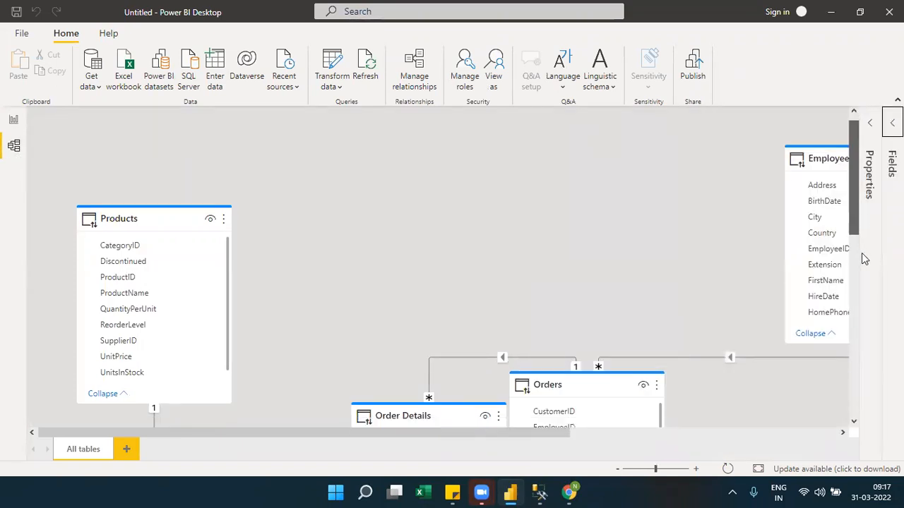
scroll(862, 253, "down", 3)
left_click_drag(404, 289, 316, 171)
left_click_drag(531, 256, 511, 163)
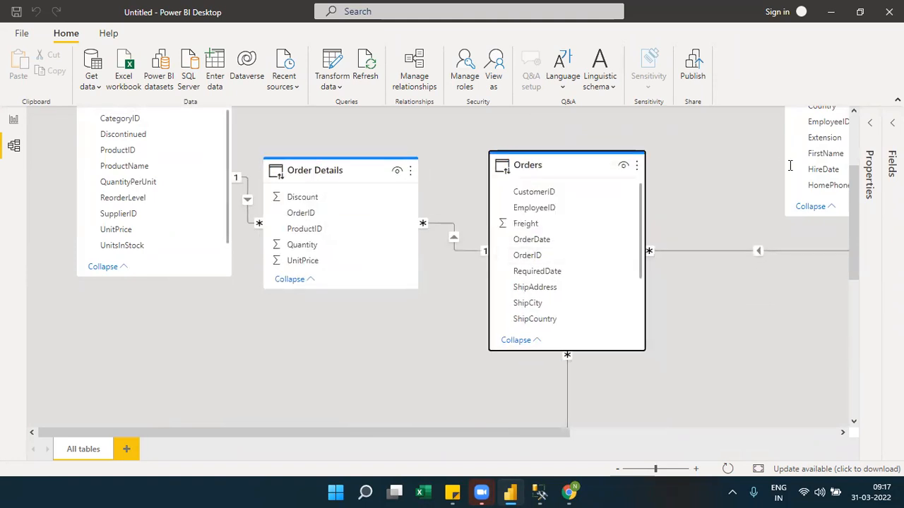
scroll(858, 281, "down", 5)
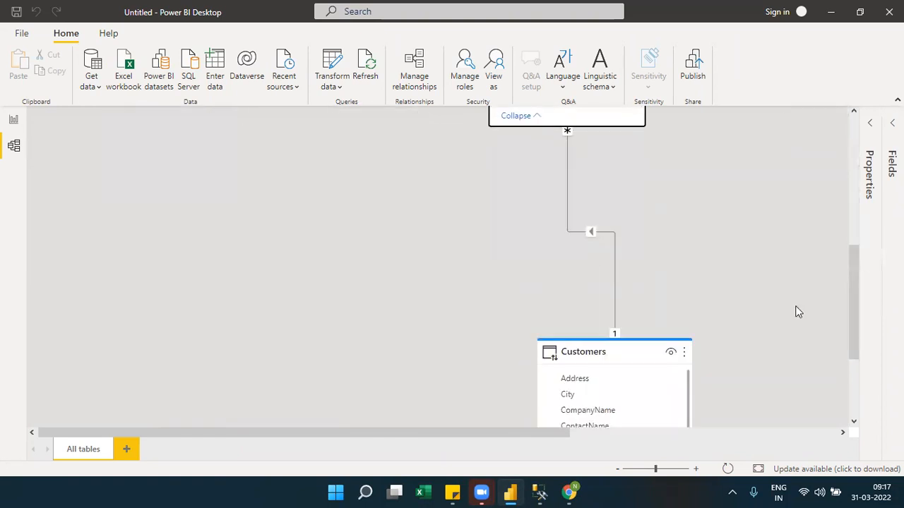
left_click_drag(572, 352, 346, 191)
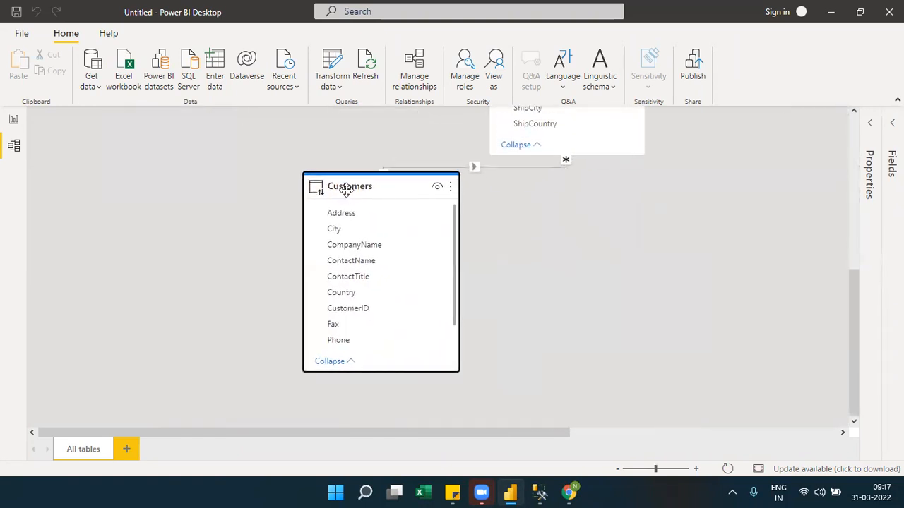
left_click_drag(851, 295, 799, 188)
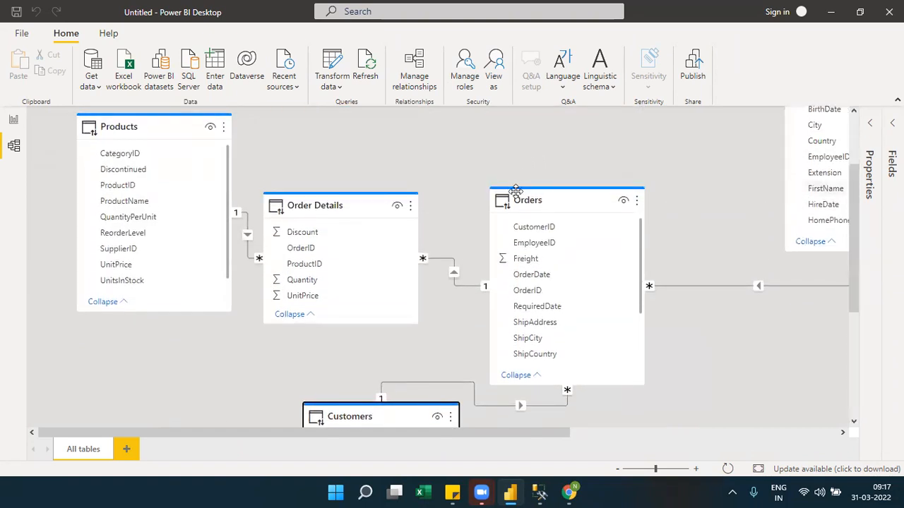
Check the Orders table's storage mode and source details, and look at the Report view before returning to the Model view.
mouse_move(519, 197)
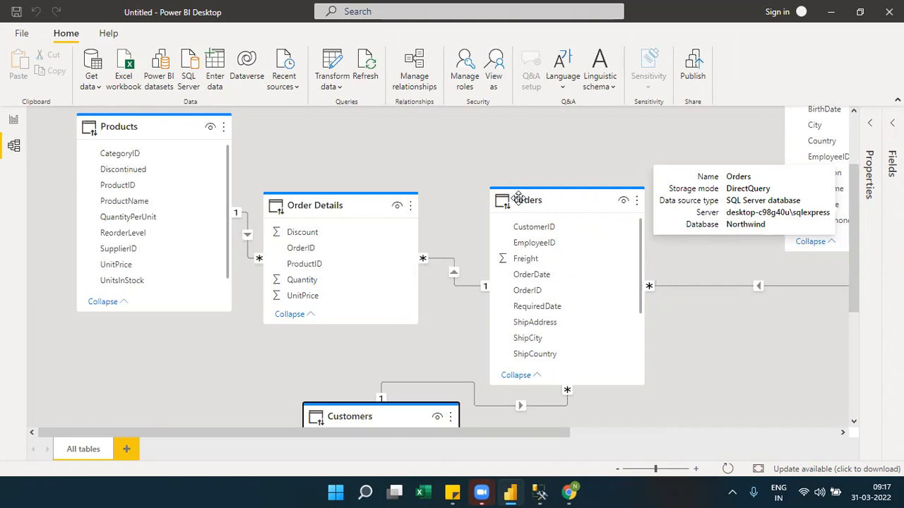
left_click(11, 119)
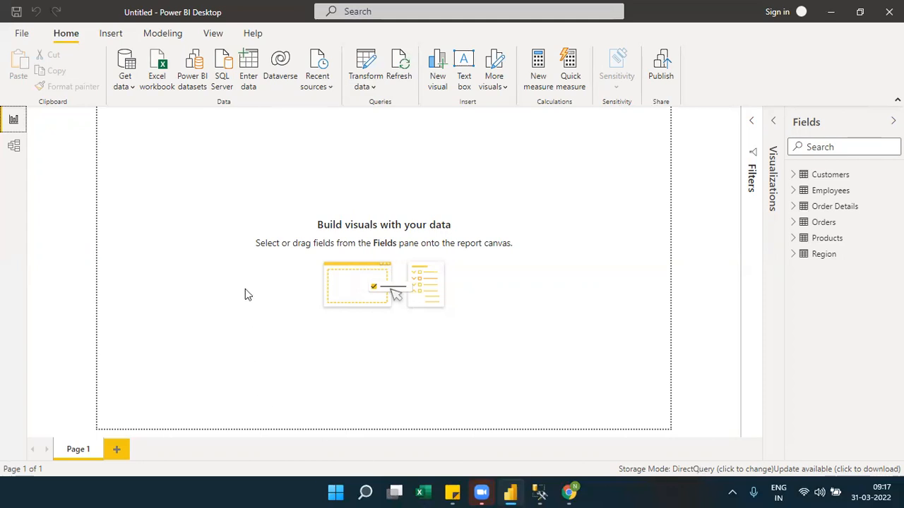
left_click(14, 145)
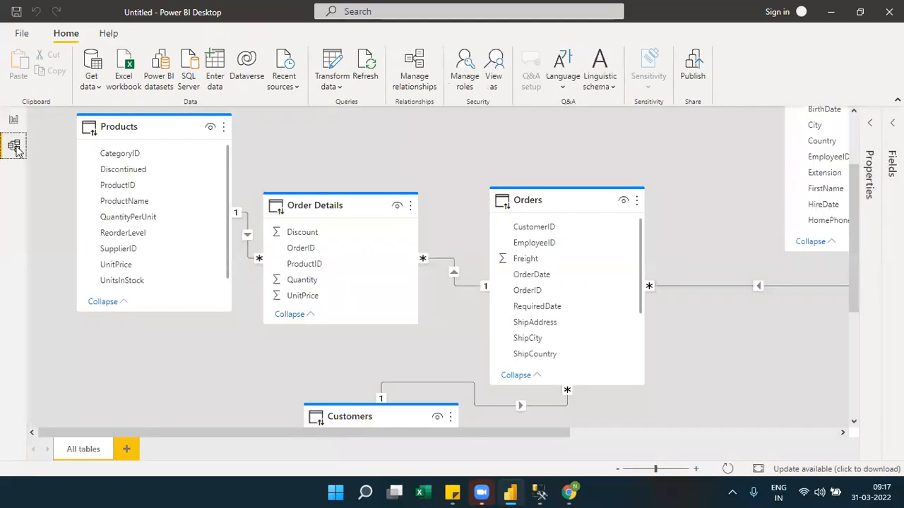
Move the Order Details and Orders tables up roughly level with Products in the diagram, and select the Products table.
left_click_drag(306, 207, 303, 138)
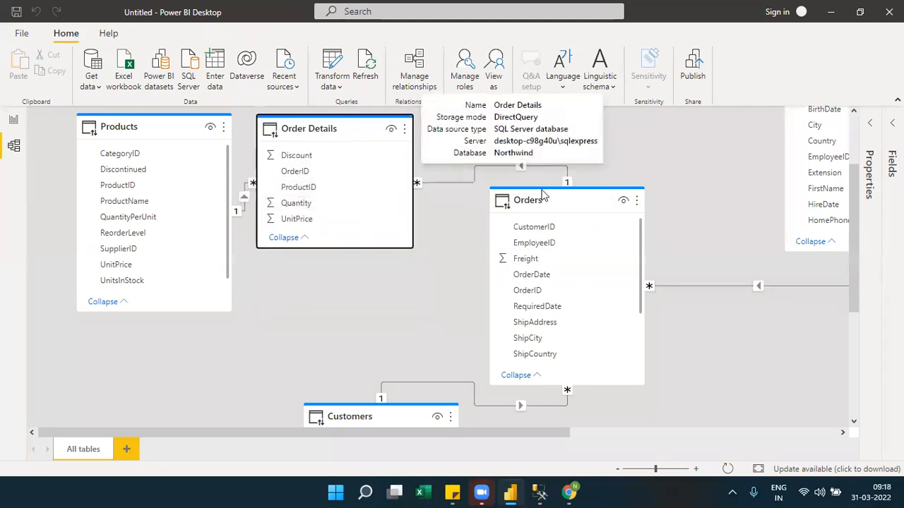
left_click_drag(565, 196, 527, 128)
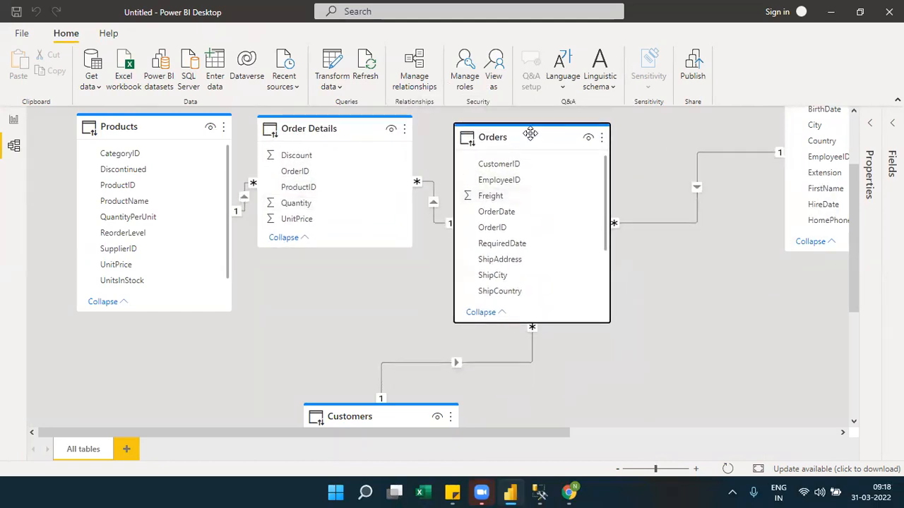
left_click(308, 128)
left_click(216, 124)
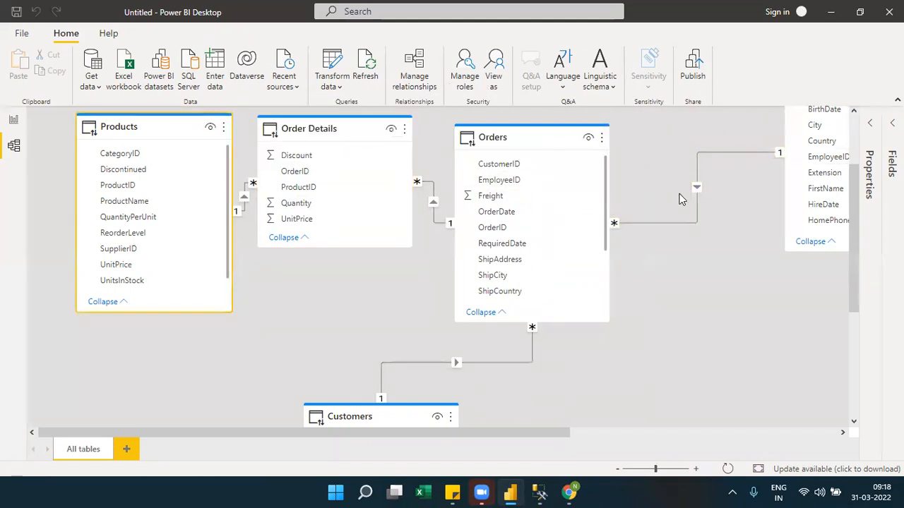
Return to the Report view, reopen the prompt for switching all tables to Import mode, and cancel it.
left_click(15, 128)
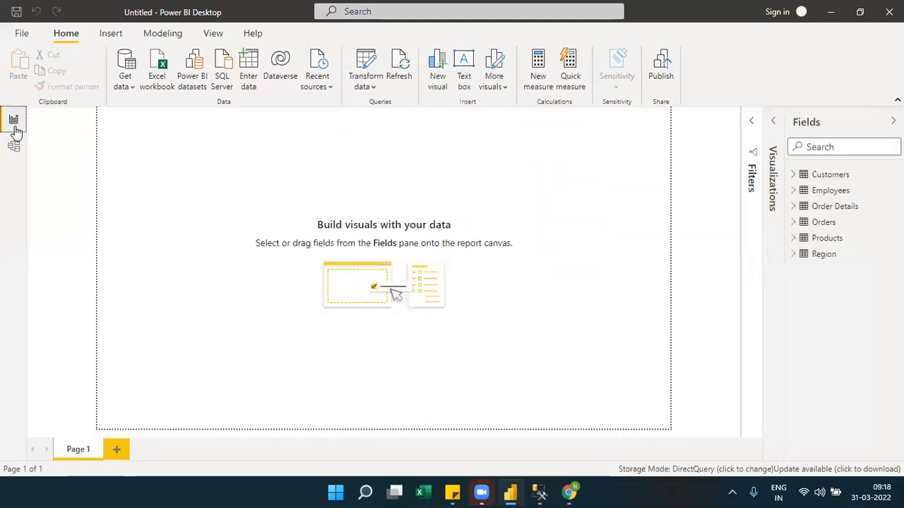
left_click(756, 471)
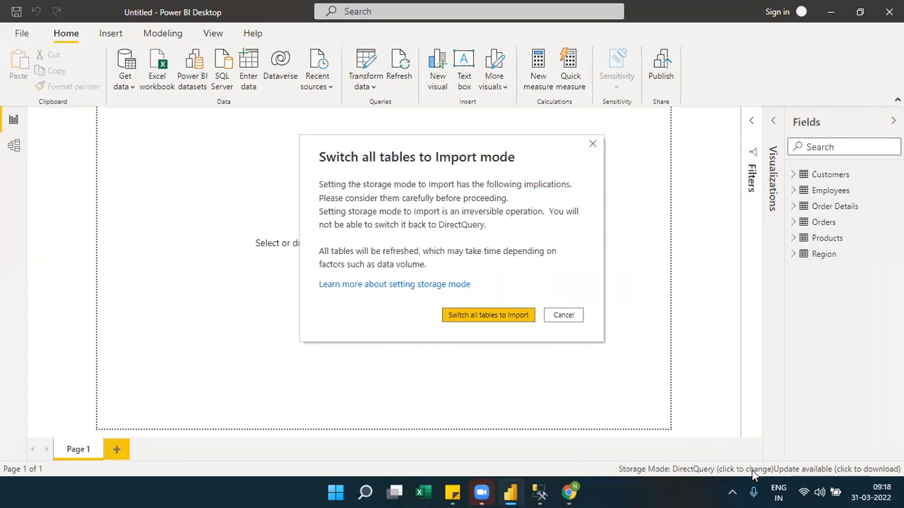
left_click(568, 315)
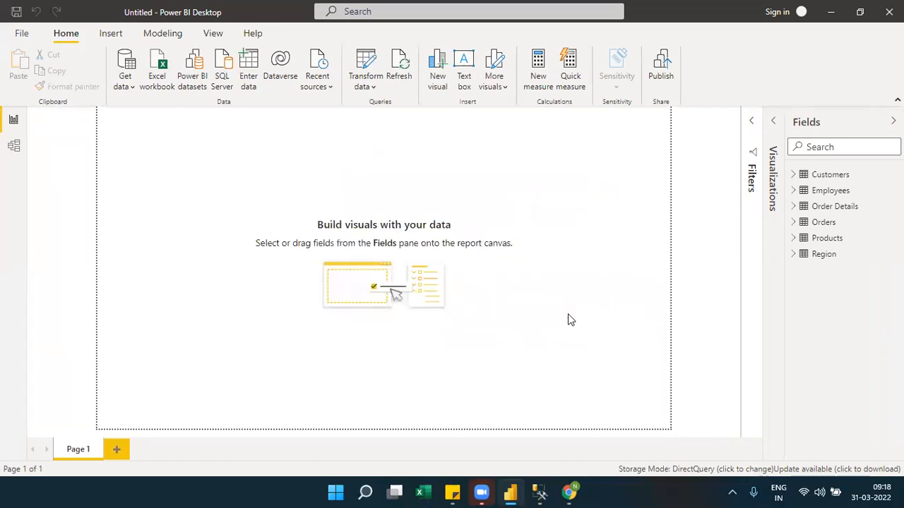
In the Model view, try setting the Products table's storage mode to Import, and dismiss the implications prompt.
left_click(14, 146)
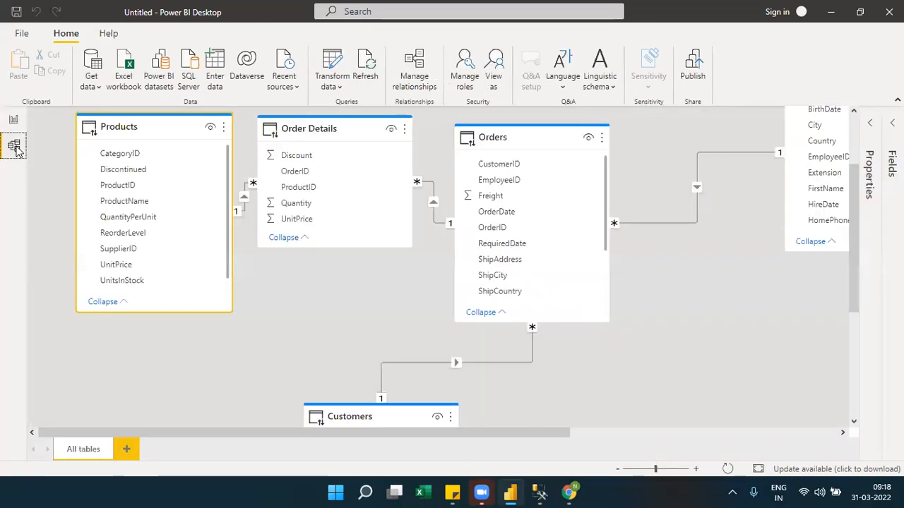
mouse_move(163, 131)
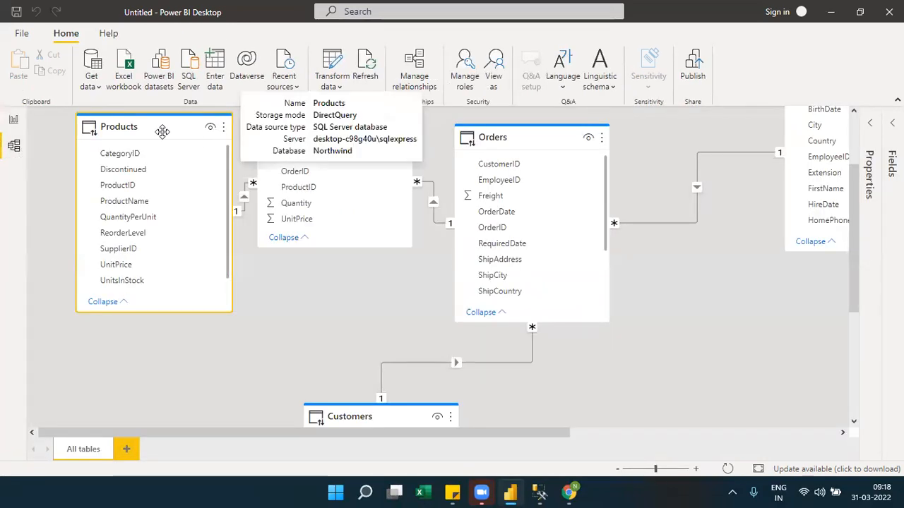
left_click(870, 125)
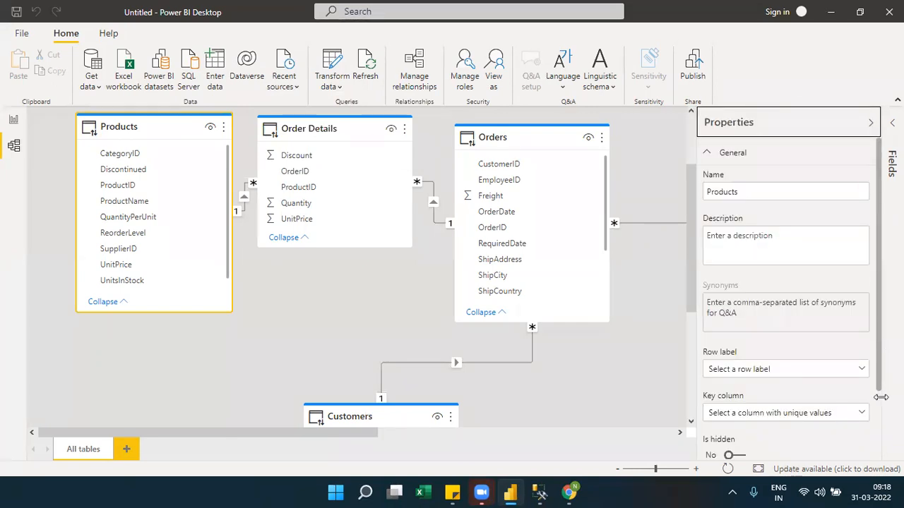
scroll(881, 402, "down", 2)
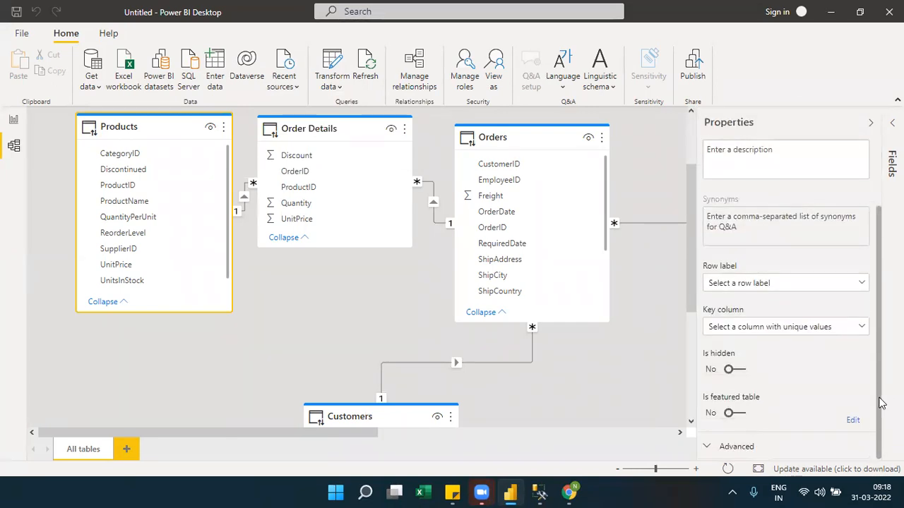
left_click(711, 451)
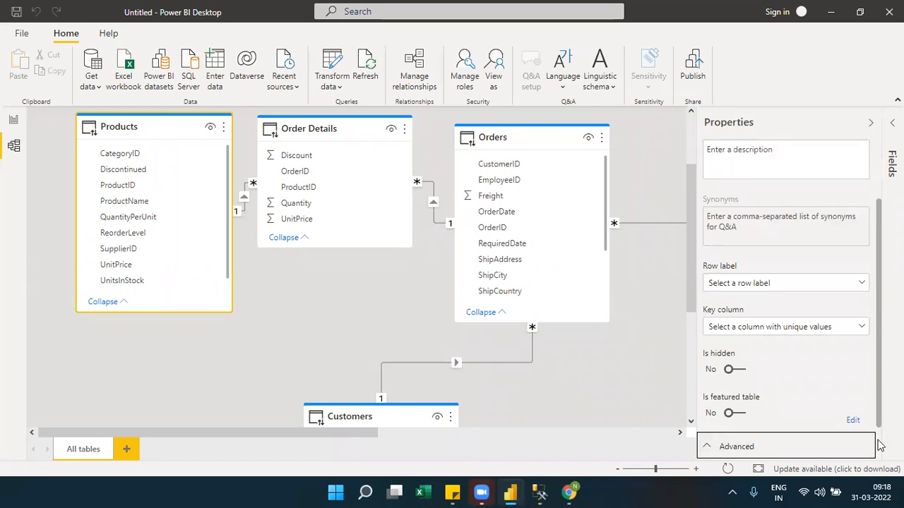
scroll(879, 445, "down", 2)
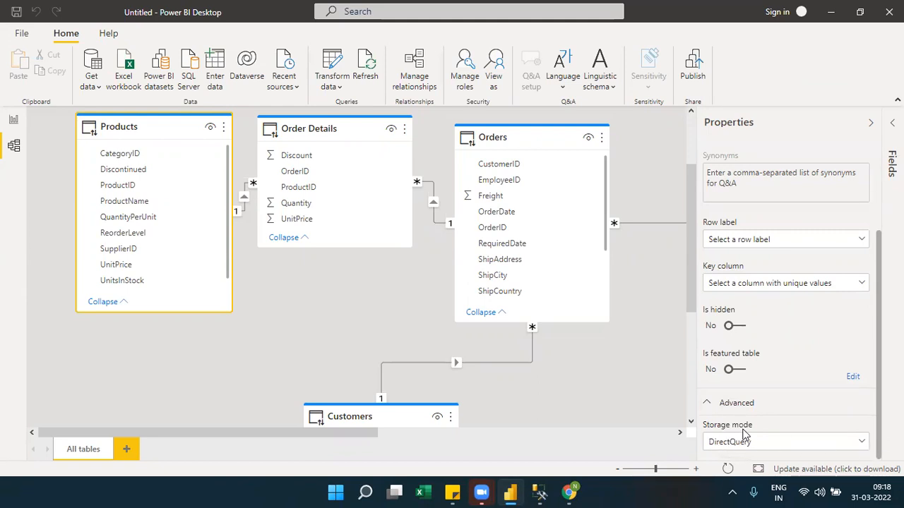
left_click(861, 442)
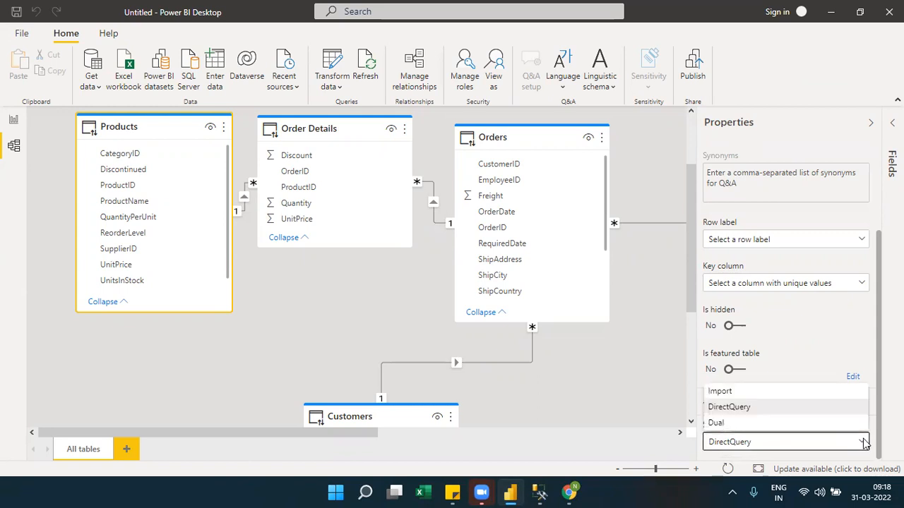
left_click(721, 392)
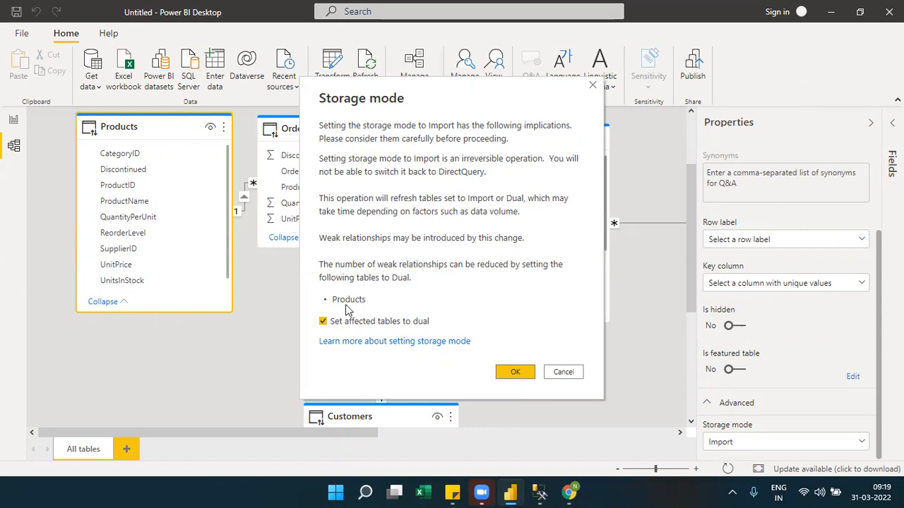
left_click(593, 85)
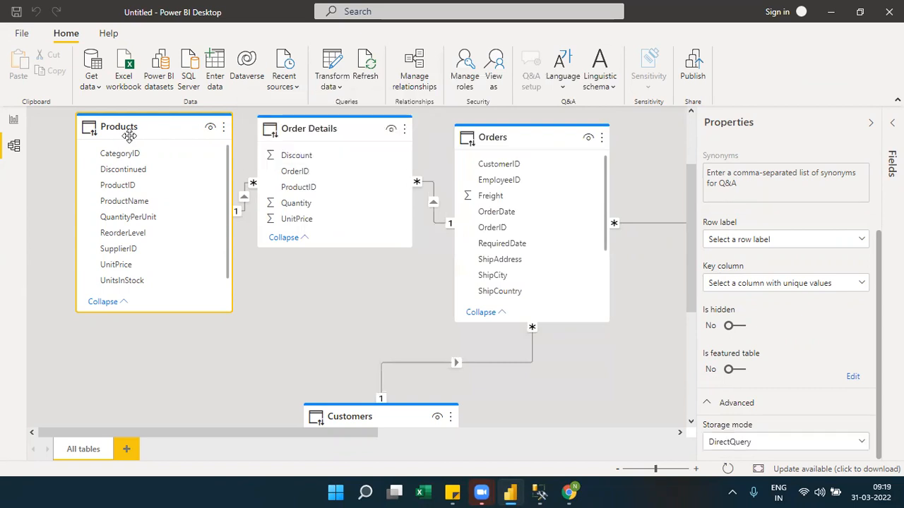
Reposition the Order Details table in the diagram so it sits between Products and Orders without touching either.
left_click(302, 127)
left_click_drag(302, 128, 346, 131)
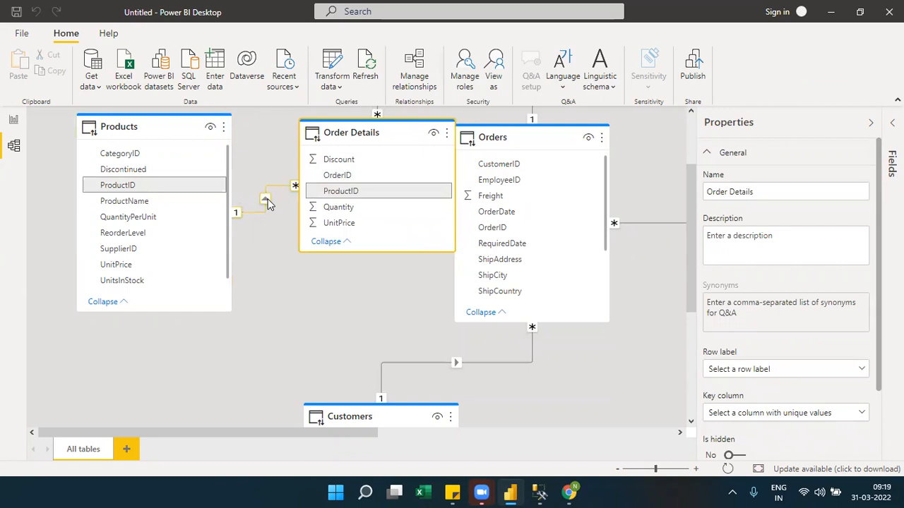
left_click(174, 131)
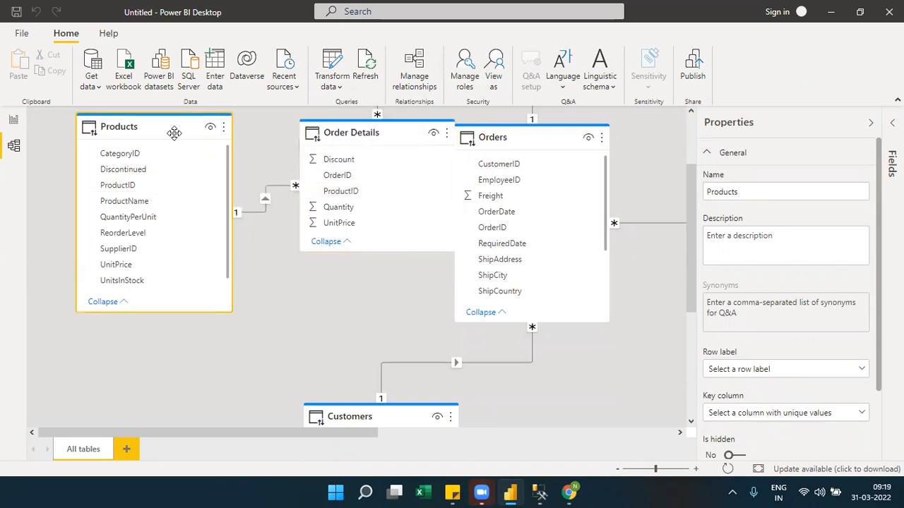
left_click(373, 132)
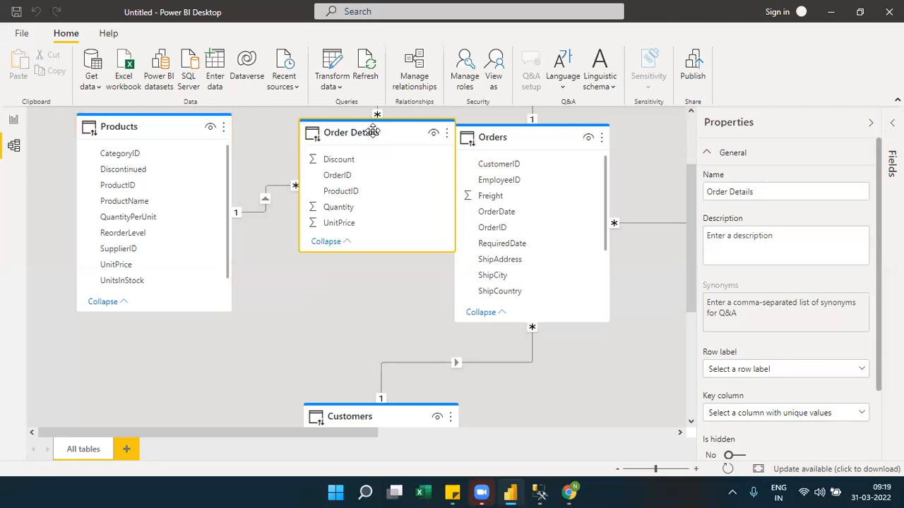
left_click_drag(372, 132, 353, 135)
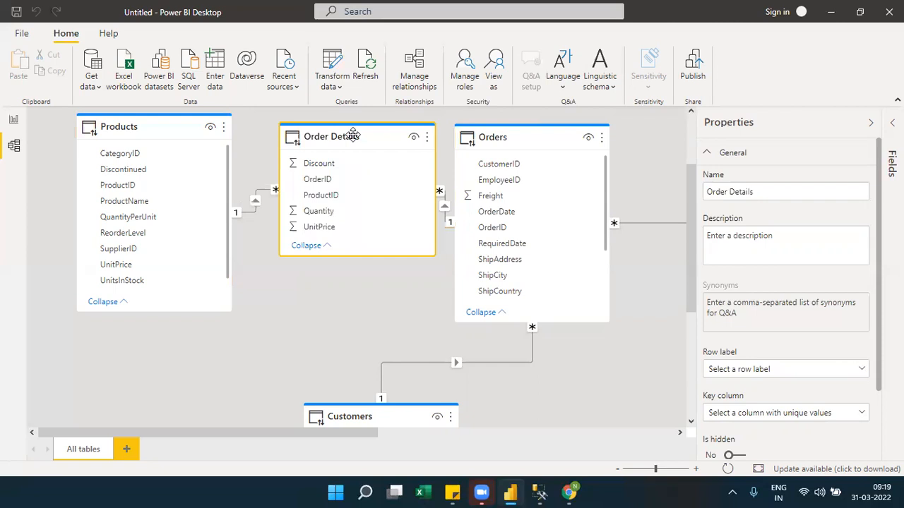
Review the Products table's storage mode options, try setting it to Dual, and dismiss the implications prompt.
left_click(150, 132)
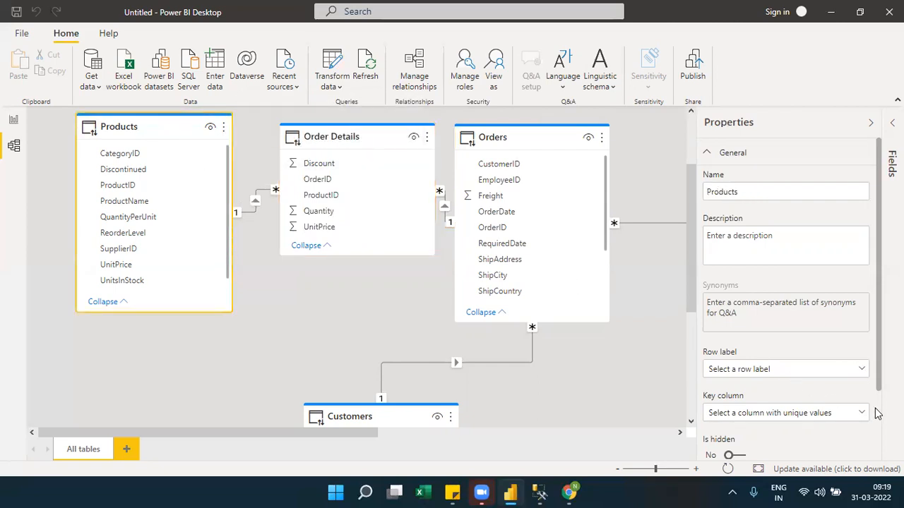
scroll(876, 413, "down", 3)
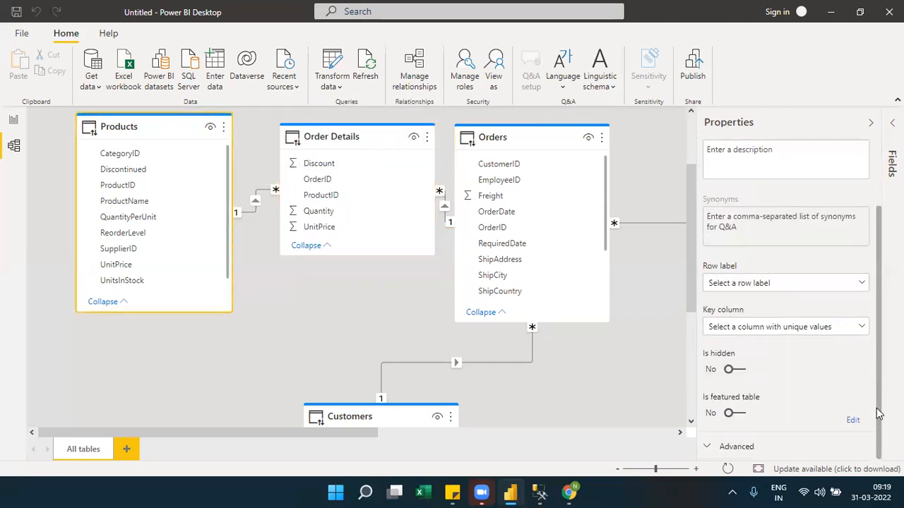
left_click(706, 447)
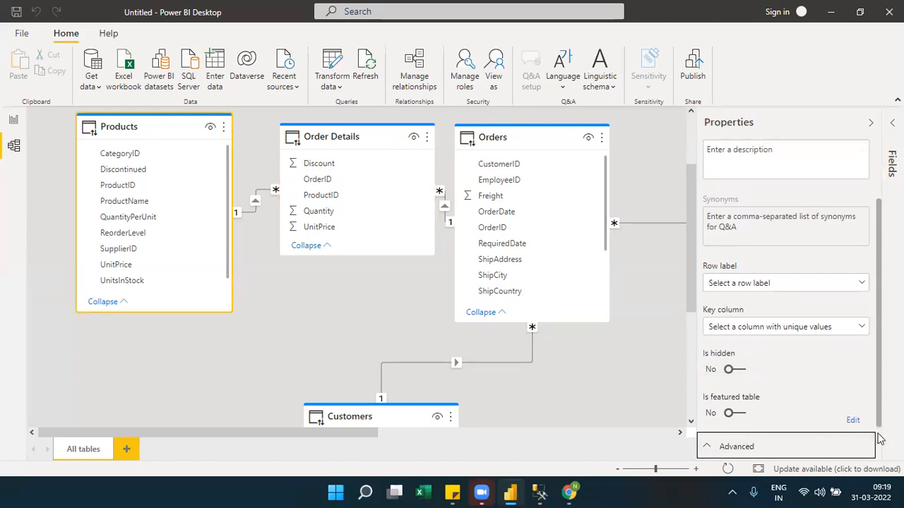
scroll(880, 440, "down", 2)
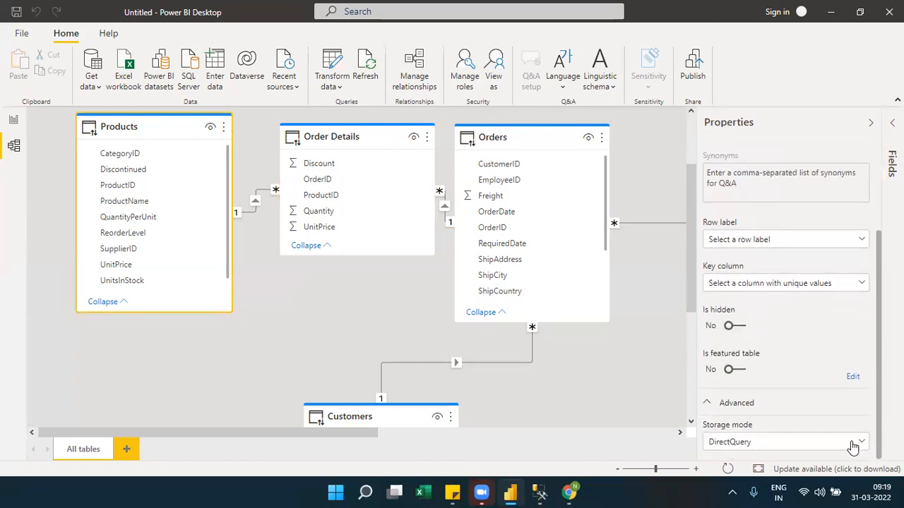
left_click(853, 445)
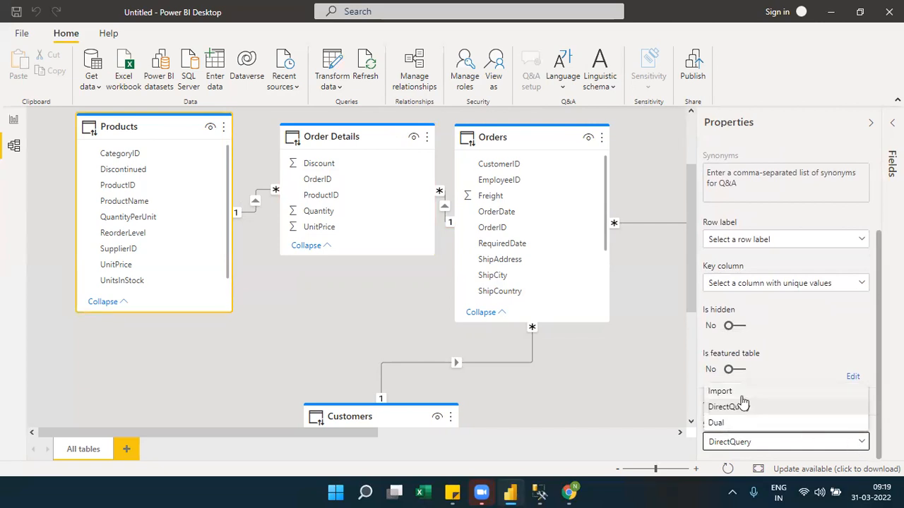
left_click(605, 396)
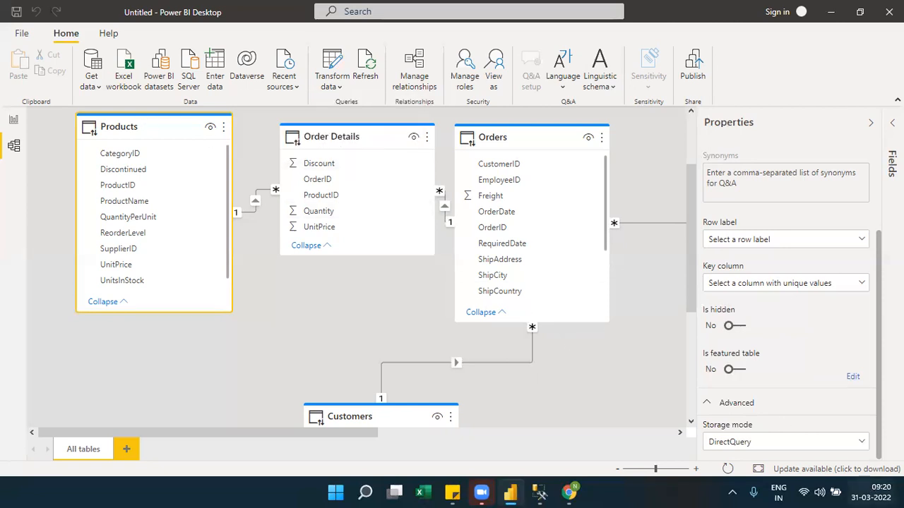
left_click(861, 443)
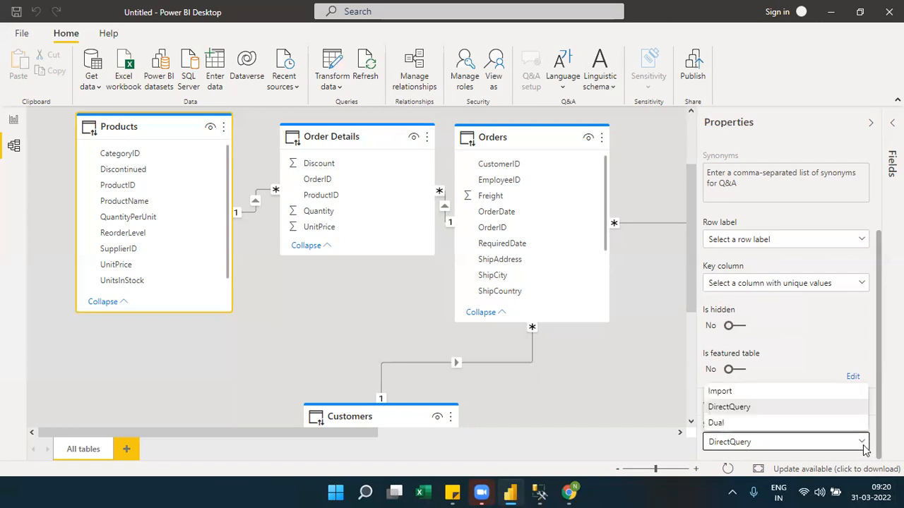
left_click(742, 423)
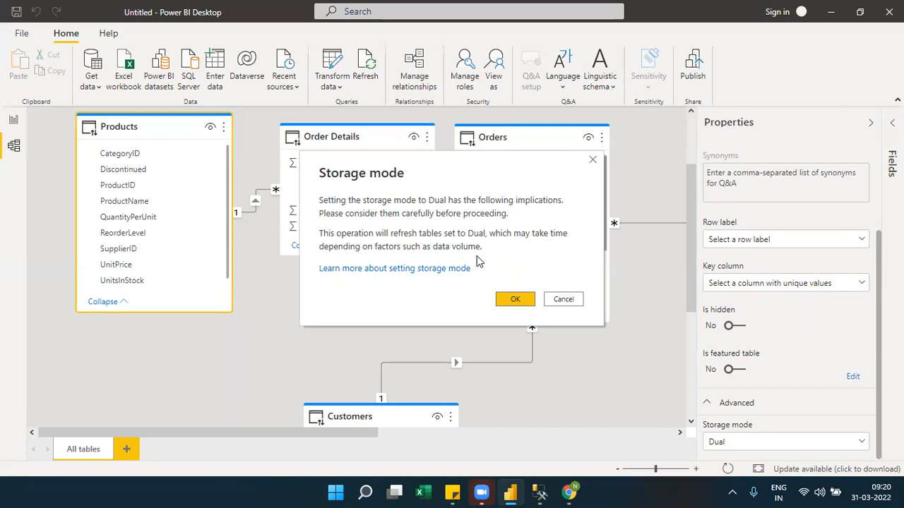
left_click(593, 161)
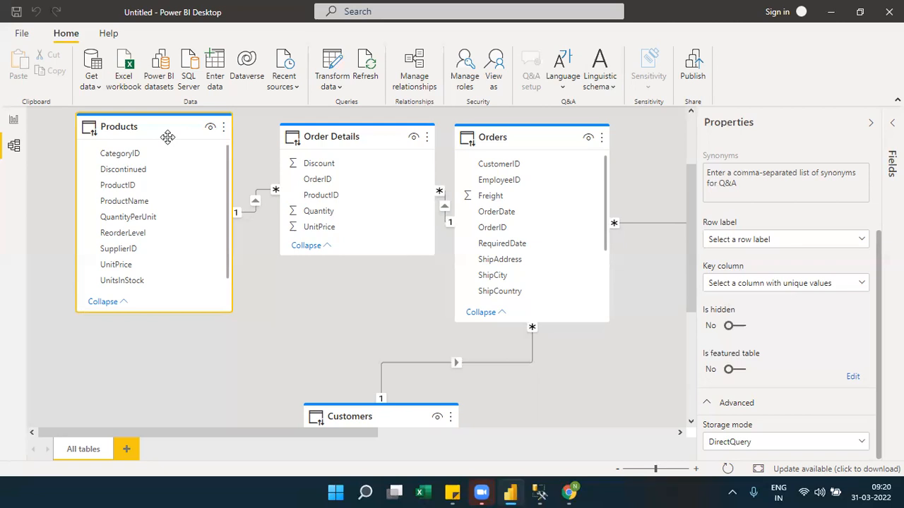
Compare the Products and Order Details tables in the diagram, and collapse the table properties.
left_click(343, 135)
left_click(151, 128)
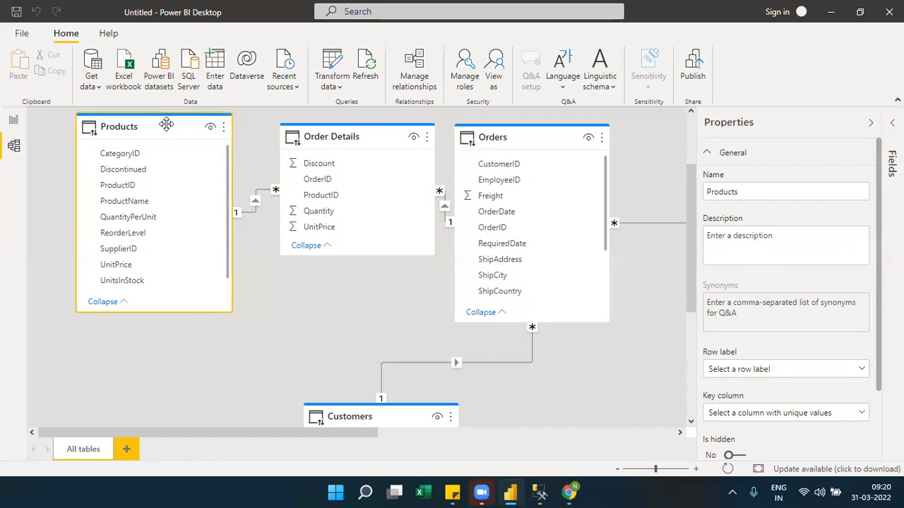
left_click(309, 136)
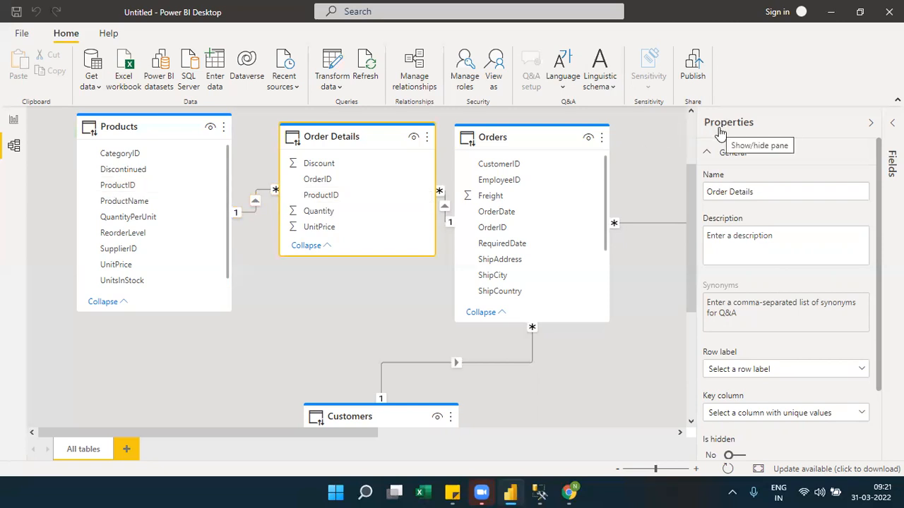
left_click(781, 129)
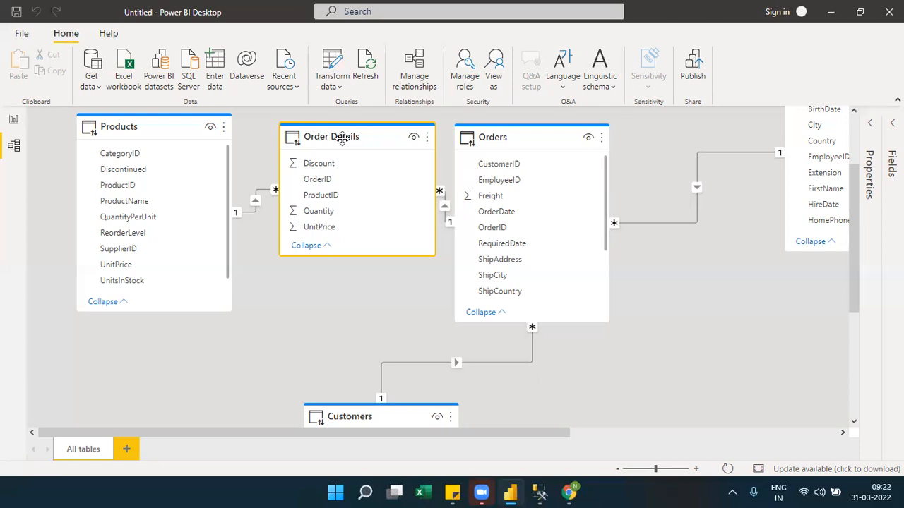
left_click(152, 127)
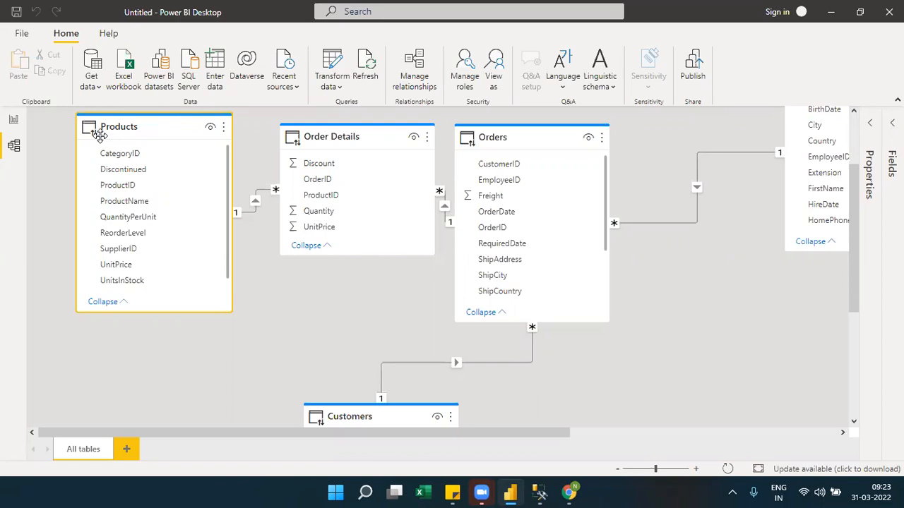
Add a pie chart to Page 1 in the Report view, move it off the page corner, and enlarge it.
left_click(14, 121)
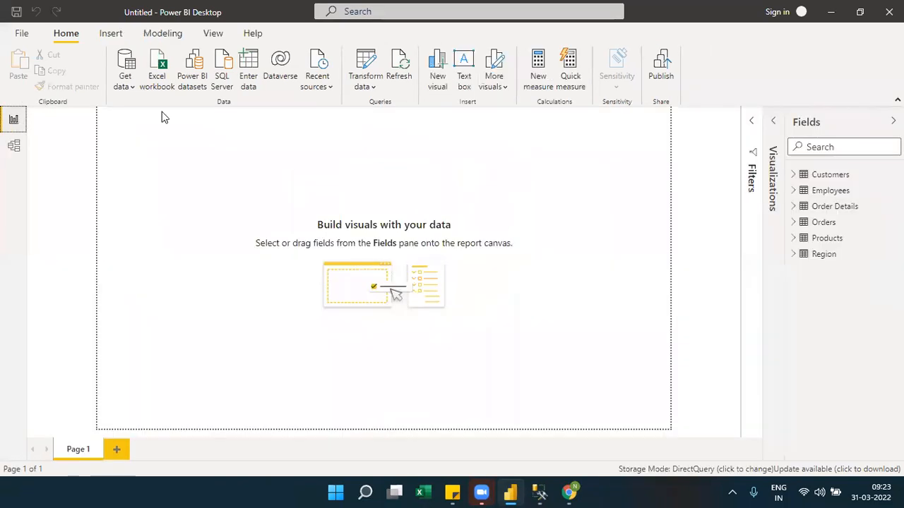
left_click(793, 254)
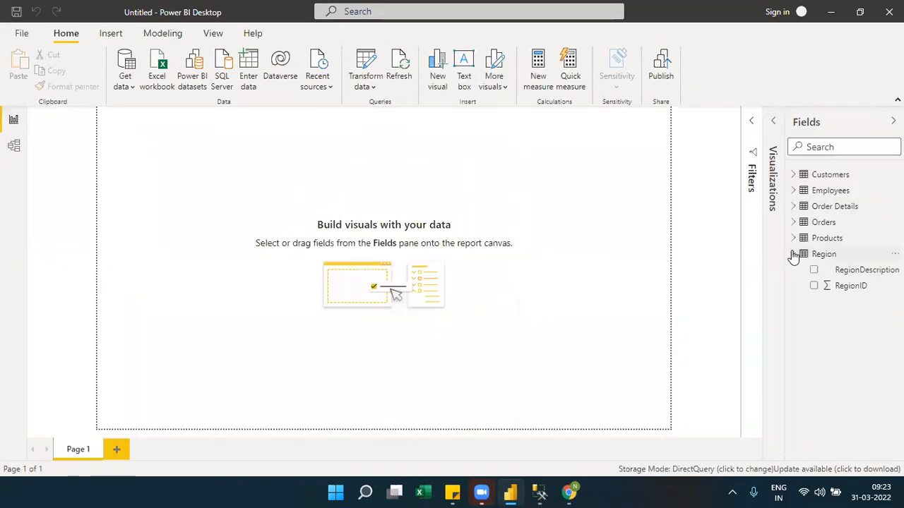
left_click(780, 146)
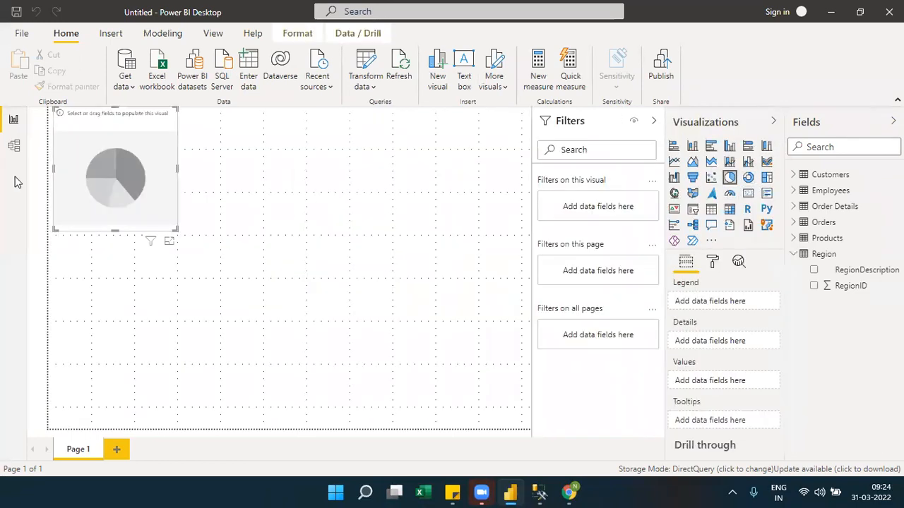
left_click_drag(76, 169, 120, 192)
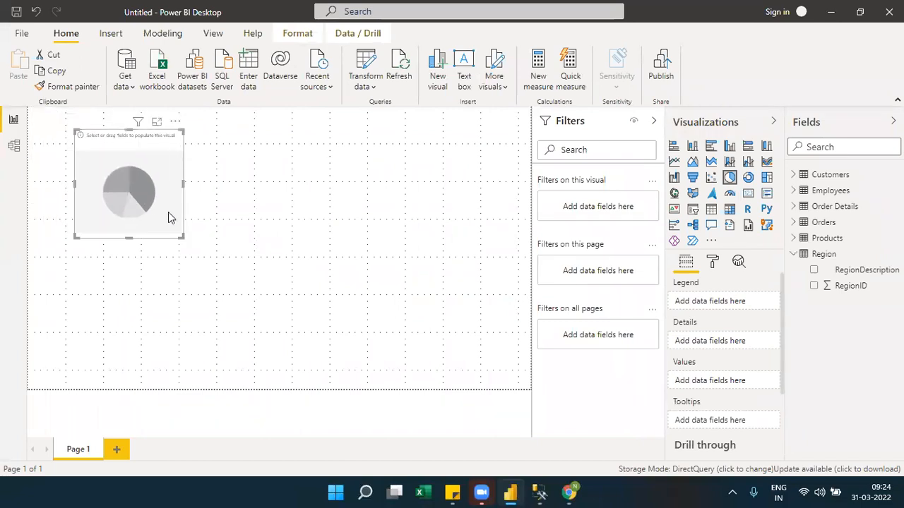
left_click_drag(182, 237, 293, 283)
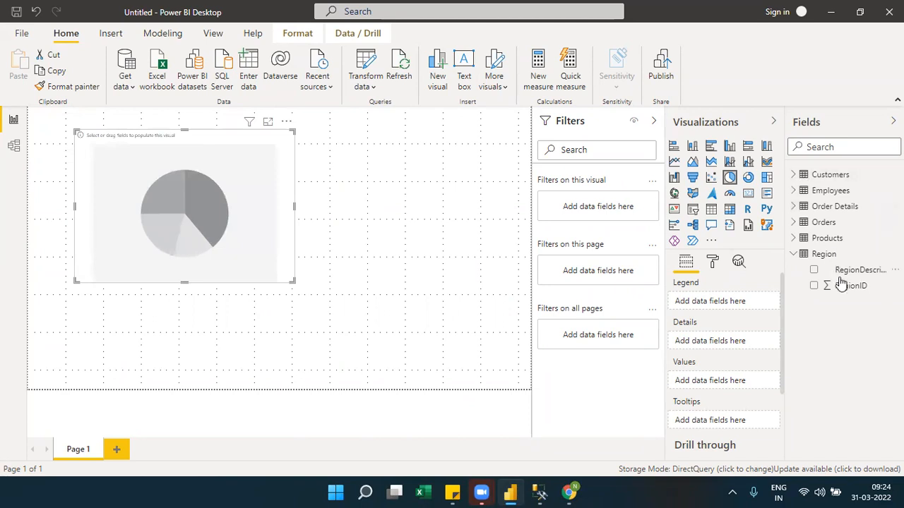
Set the pie chart's legend to RegionDescription from Region and its values to the count of OrderID from Orders.
left_click_drag(845, 269, 723, 305)
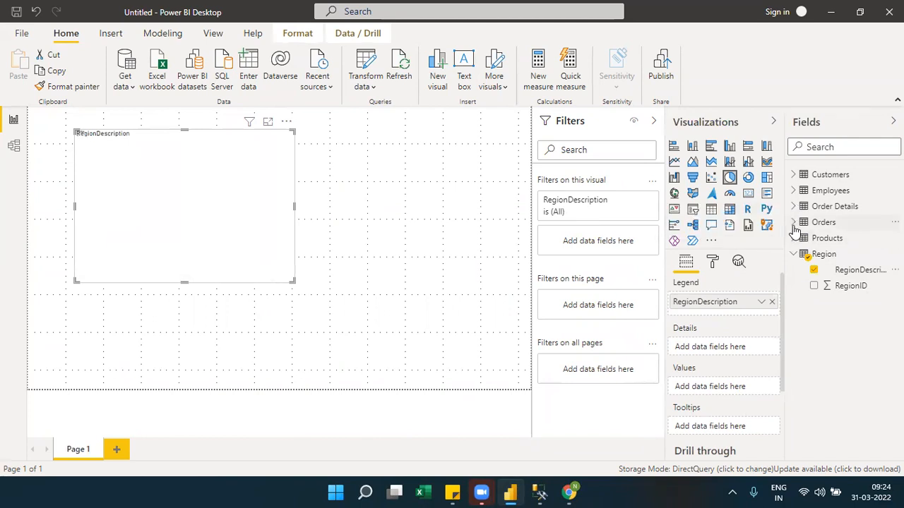
left_click(794, 223)
left_click_drag(844, 302, 738, 395)
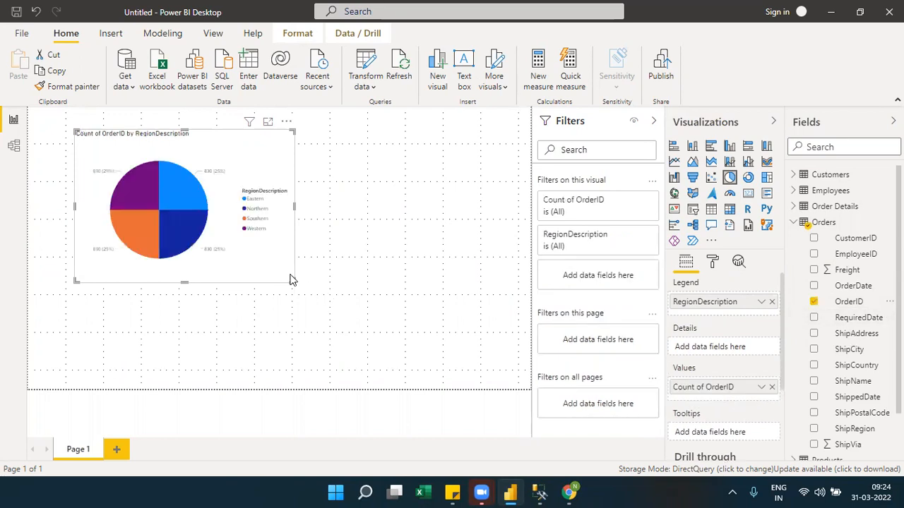
Remove RegionDescription from the pie chart's legend, and return to the Model view to check the relationships.
left_click(771, 303)
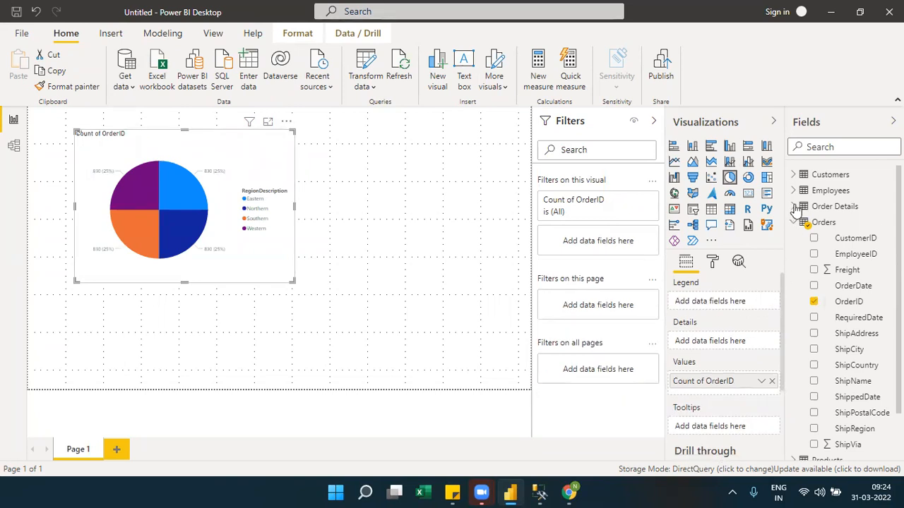
left_click(13, 148)
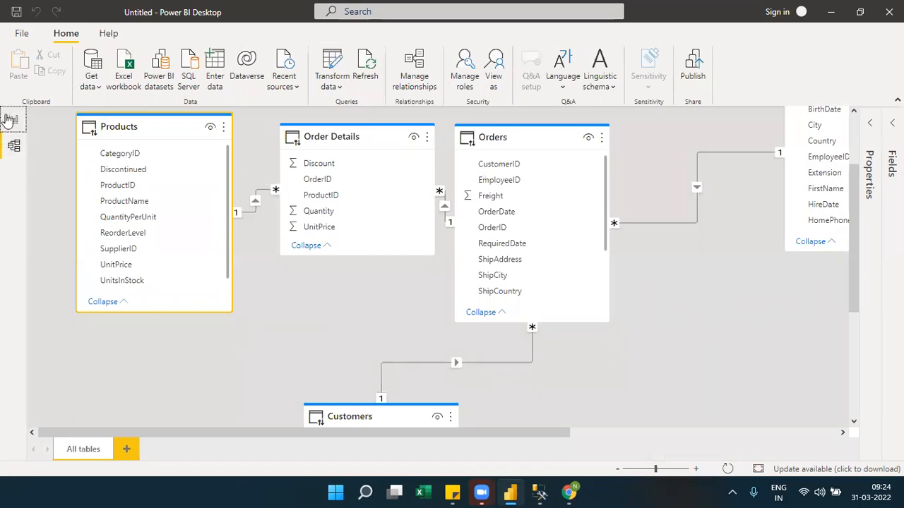
Replace the OrderID count in the pie chart's values with the count of UnitPrice from Products.
left_click(12, 119)
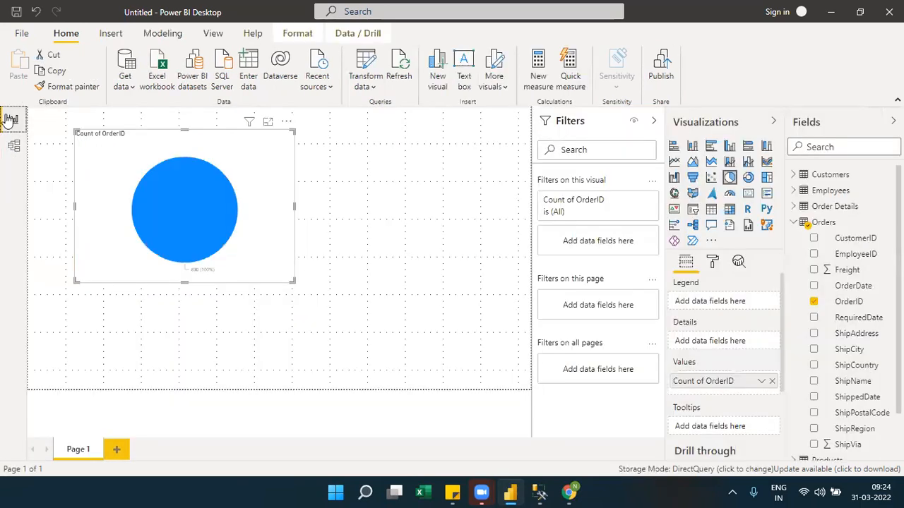
left_click(794, 223)
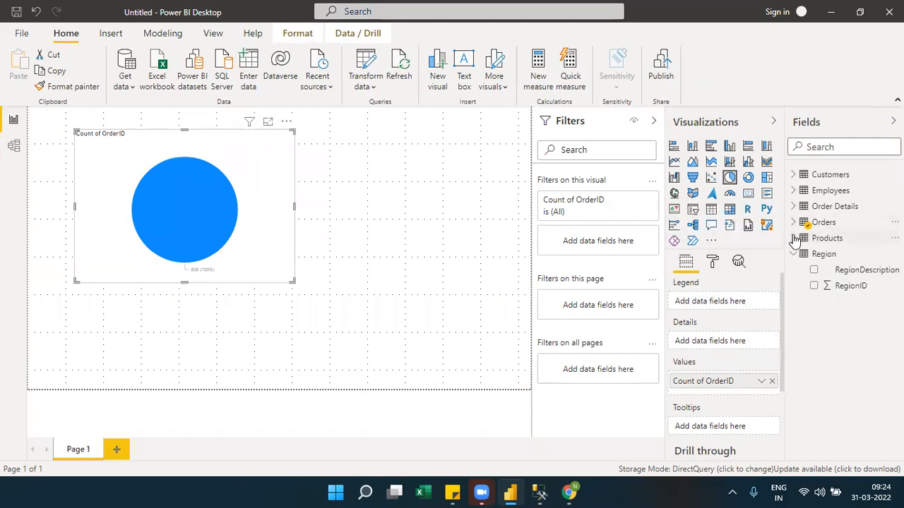
left_click(793, 238)
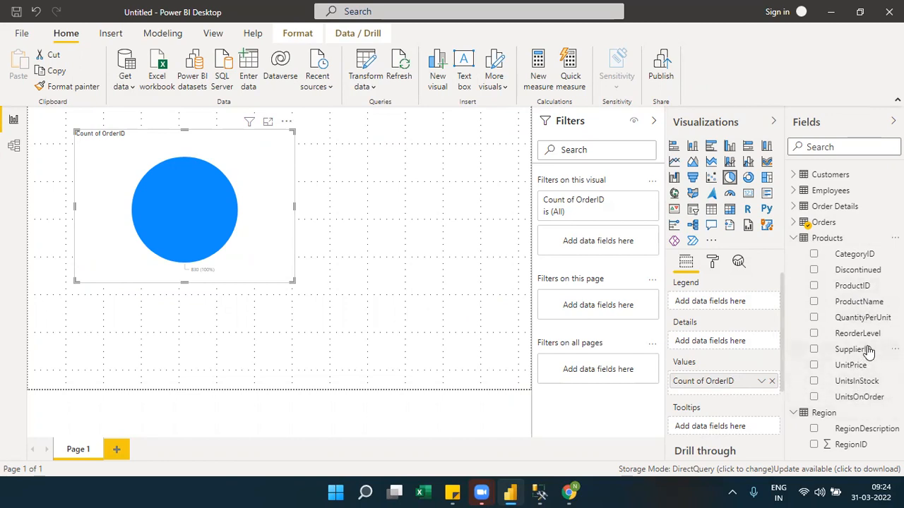
left_click_drag(852, 365, 757, 388)
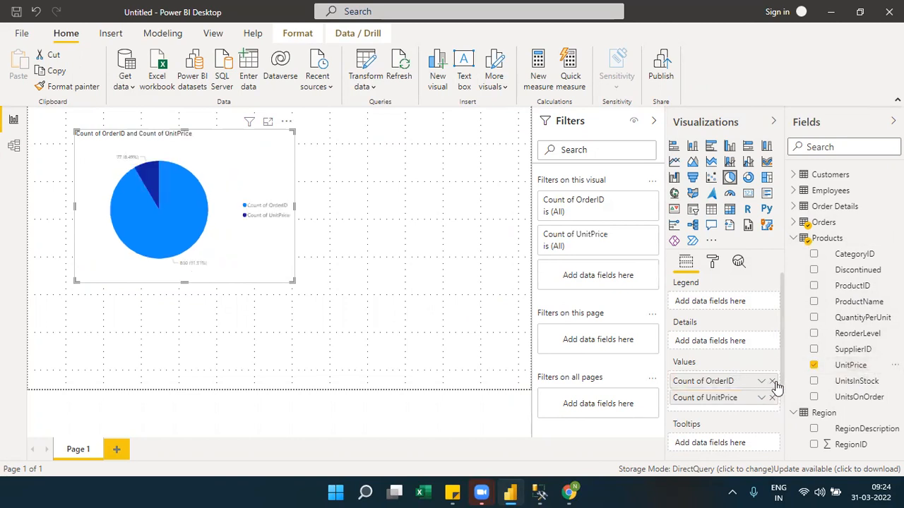
left_click(772, 382)
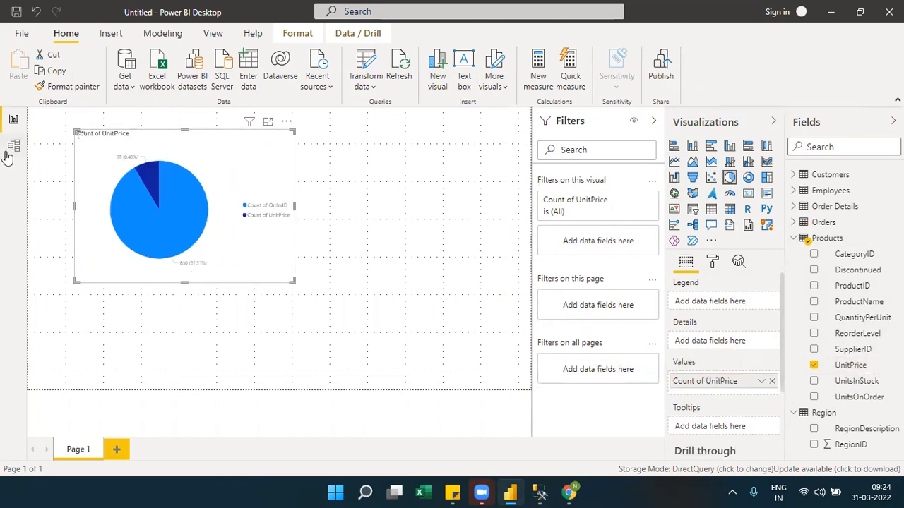
Check how Order Details, Orders and Employees are related in the Model view, and return to the report.
left_click(12, 148)
left_click_drag(389, 436, 539, 438)
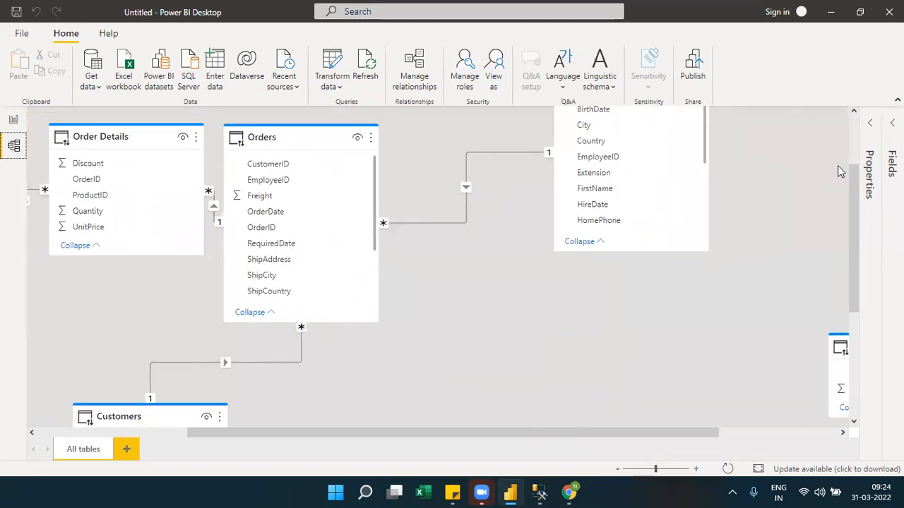
scroll(854, 159, "up", 3)
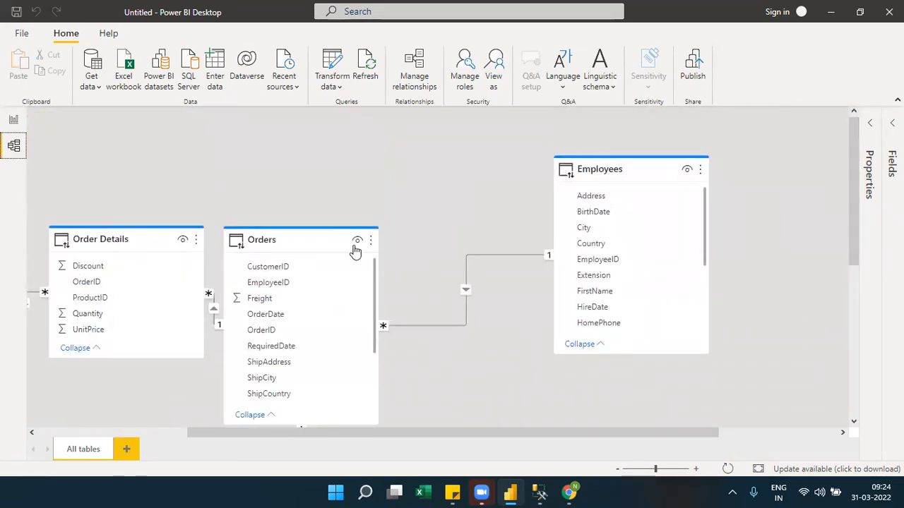
left_click(14, 121)
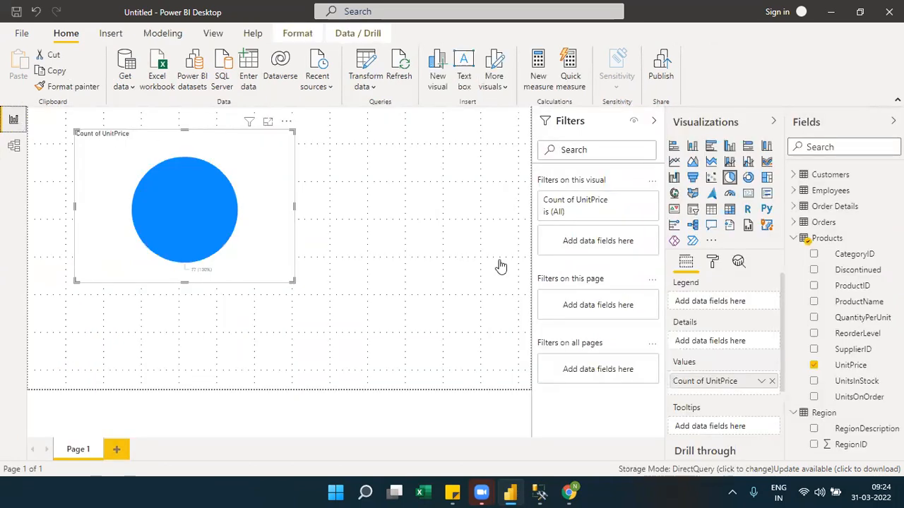
Re-add UnitPrice from Products to the pie chart's values and aggregate it as a sum.
left_click(772, 381)
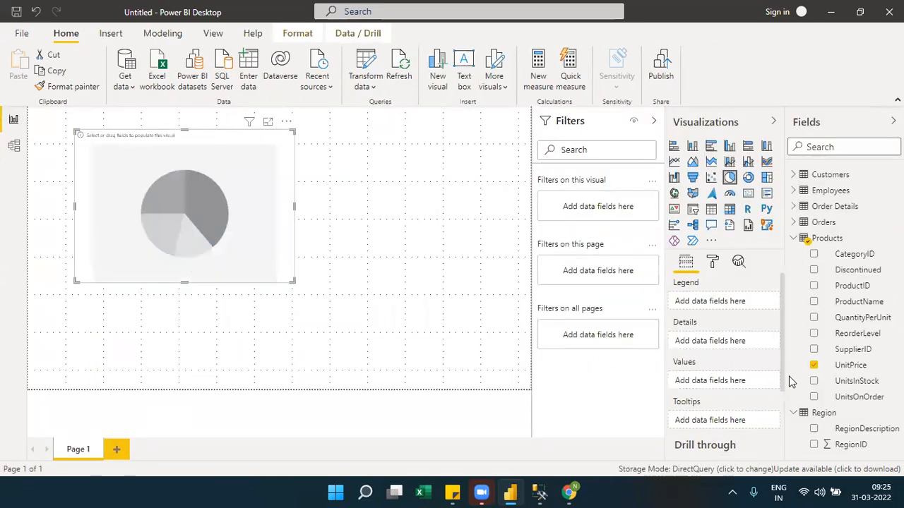
left_click_drag(856, 367, 759, 381)
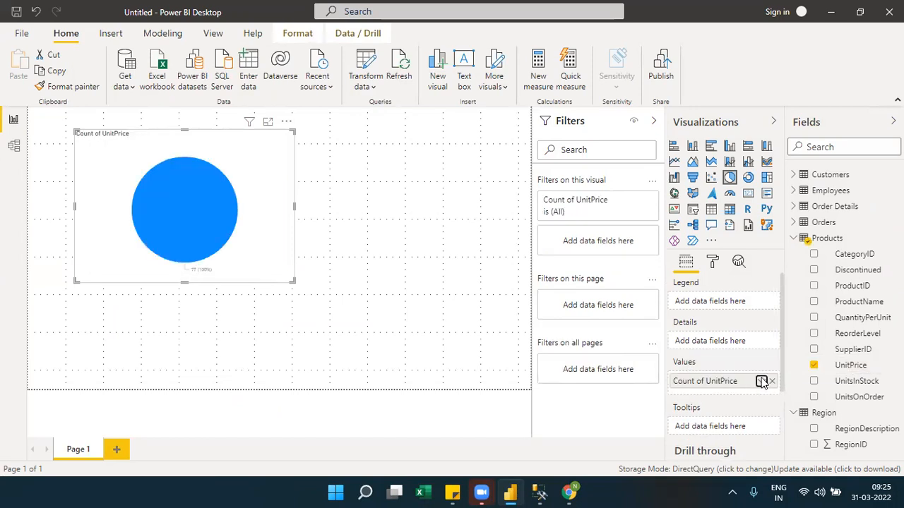
left_click(763, 382)
left_click(810, 218)
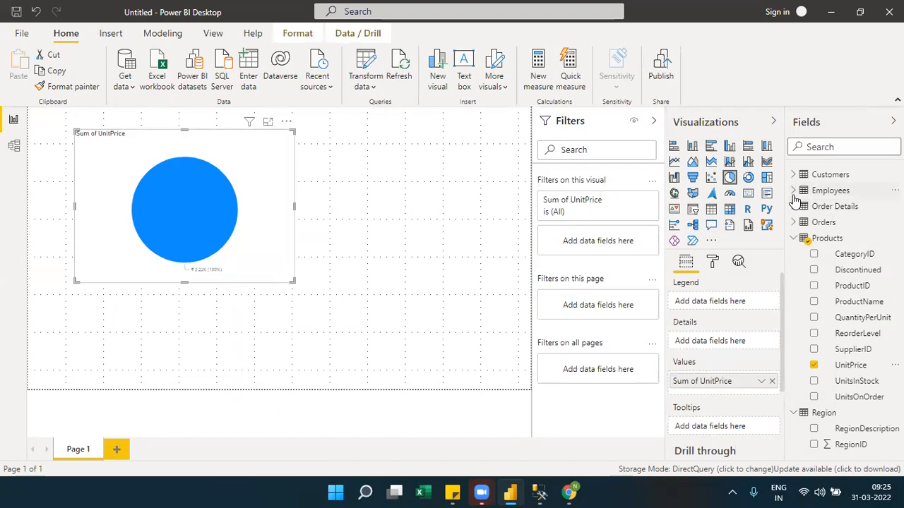
Set the pie chart's legend to Country from the Employees table.
left_click(798, 192)
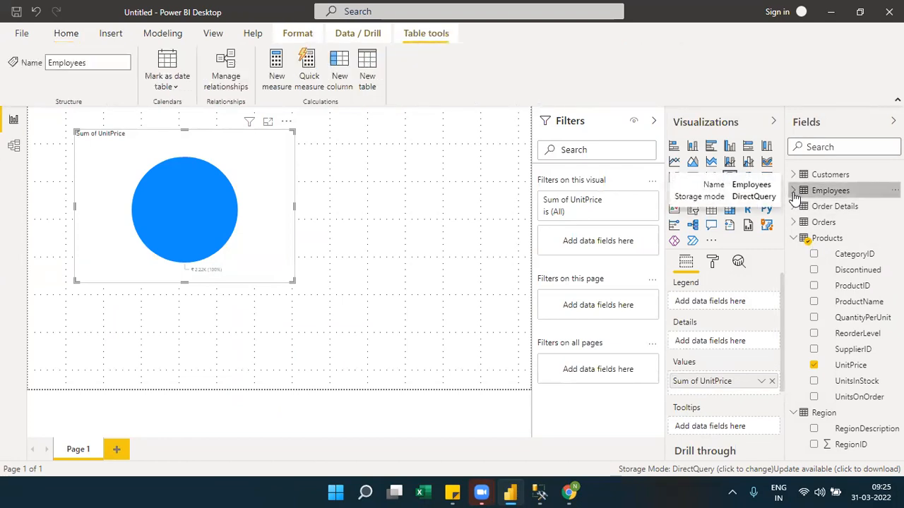
left_click(793, 192)
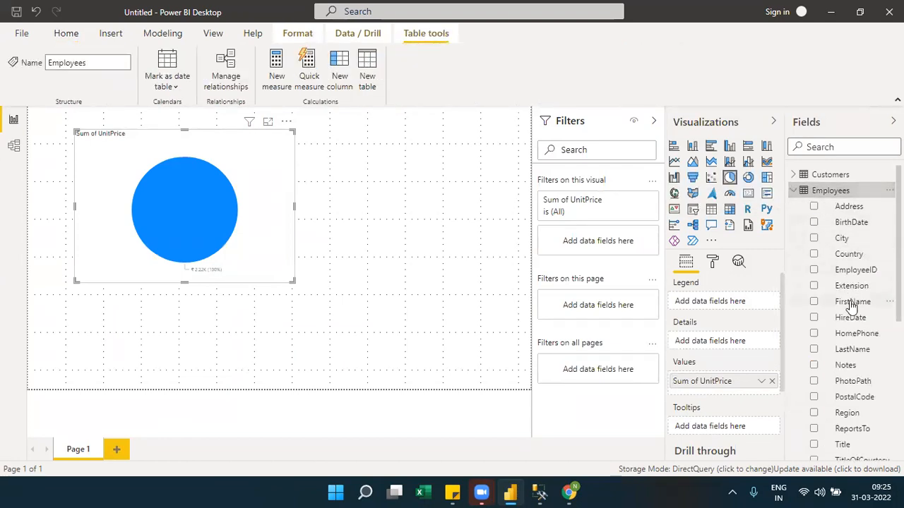
left_click_drag(853, 256, 745, 303)
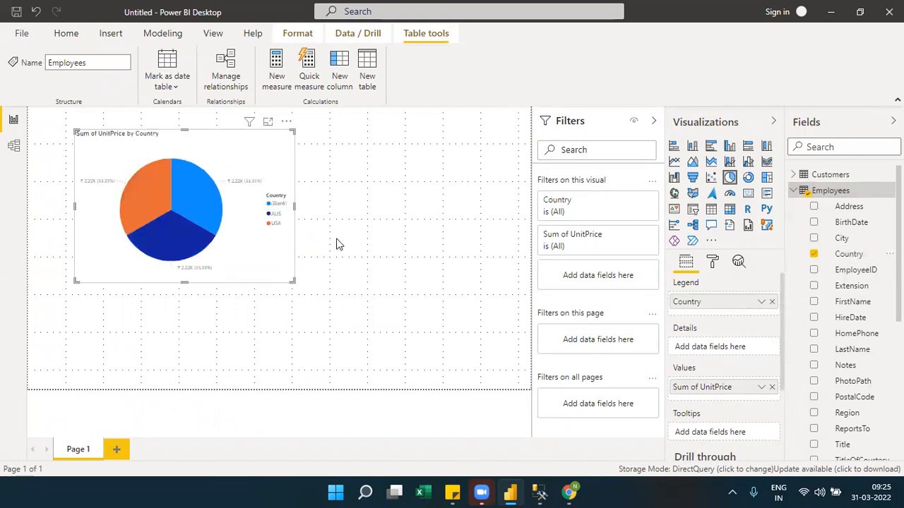
Remove UnitPrice from the pie chart's values, and replace the Employees legend field with Country from Customers.
left_click(772, 387)
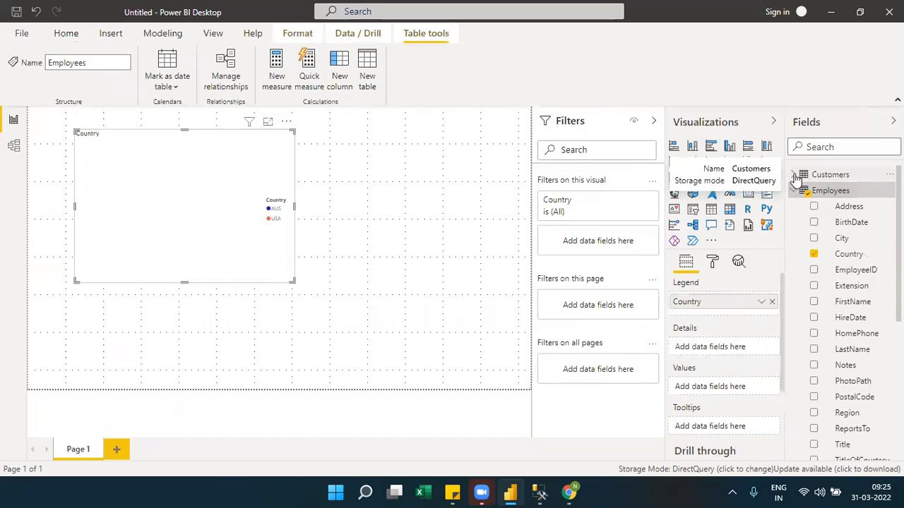
left_click(794, 175)
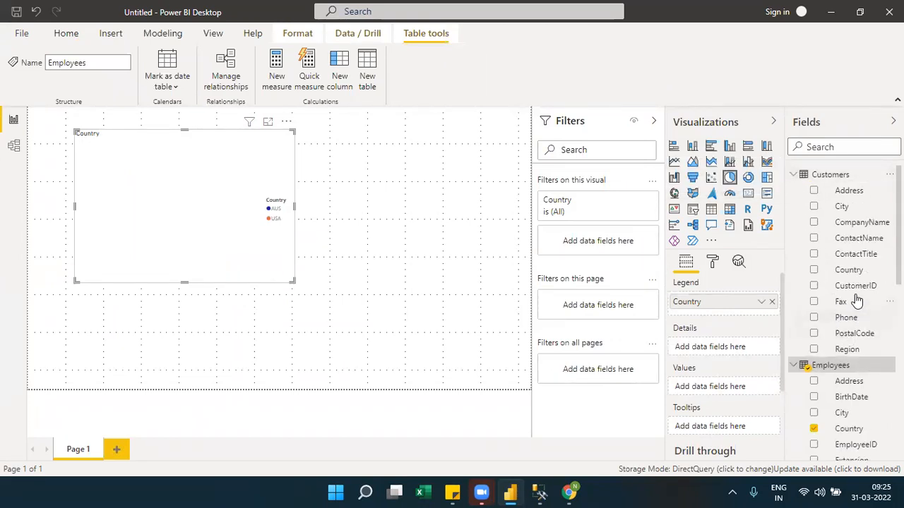
left_click_drag(849, 272, 735, 310)
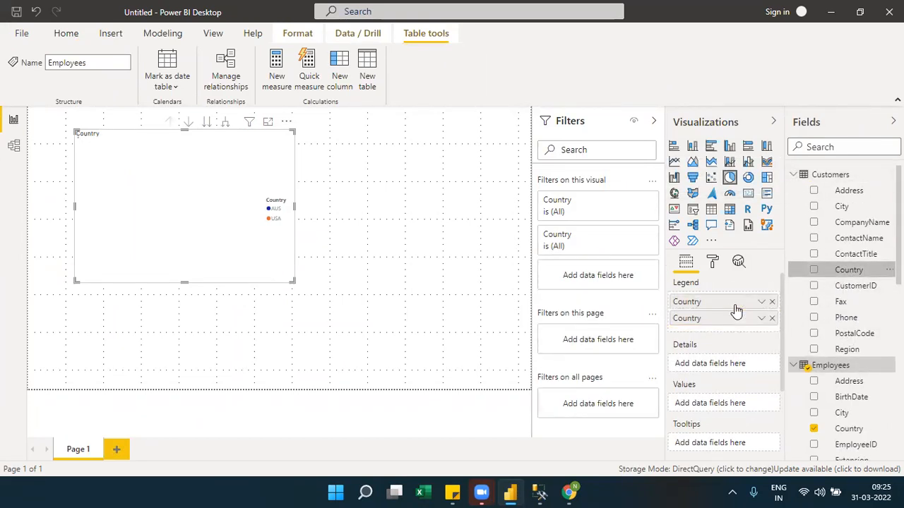
left_click(772, 301)
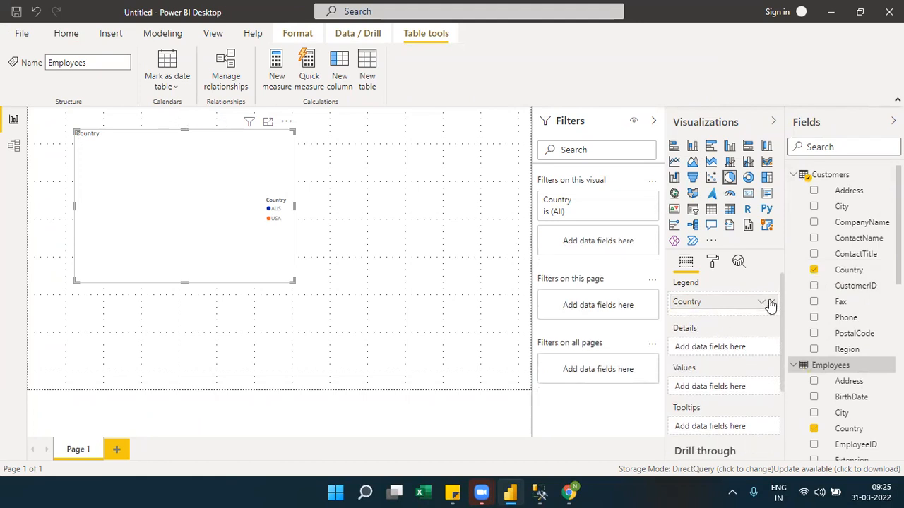
Set the pie chart's values to the count of OrderID from Orders, and enlarge the chart.
left_click(794, 177)
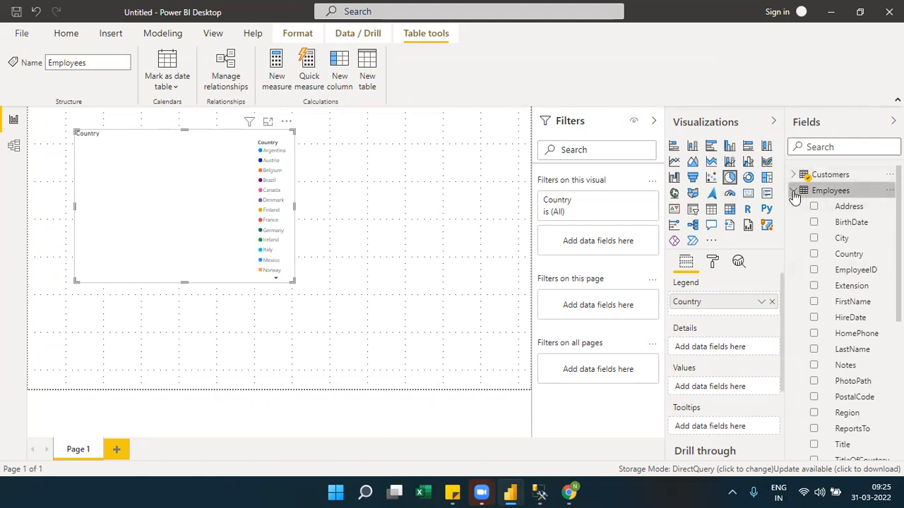
left_click(793, 192)
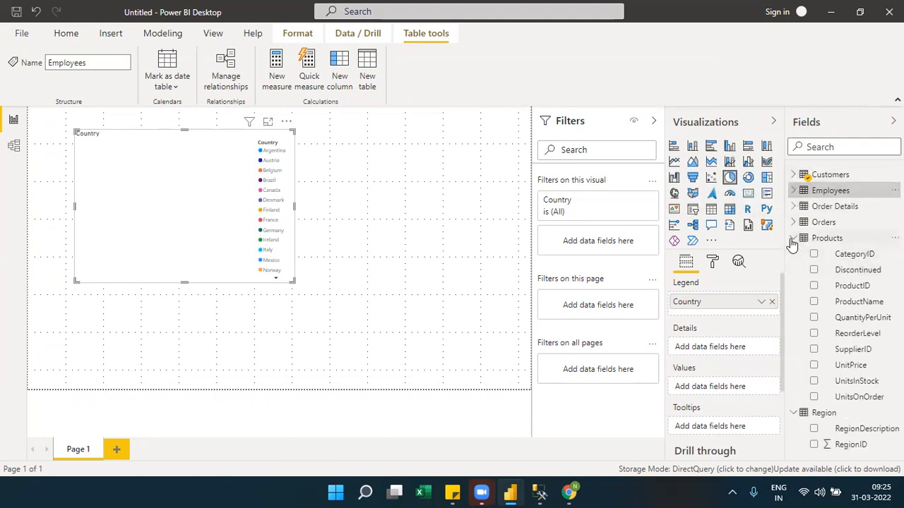
left_click(793, 238)
left_click(793, 224)
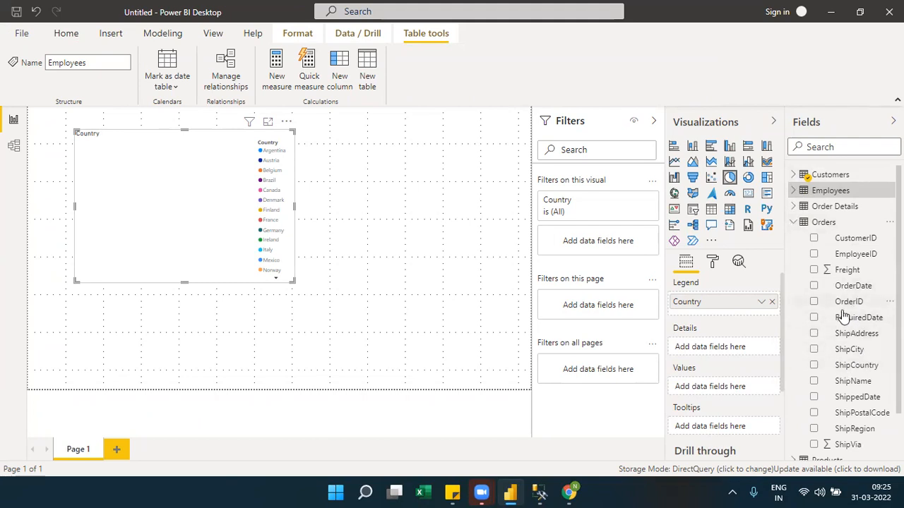
left_click_drag(856, 302, 755, 389)
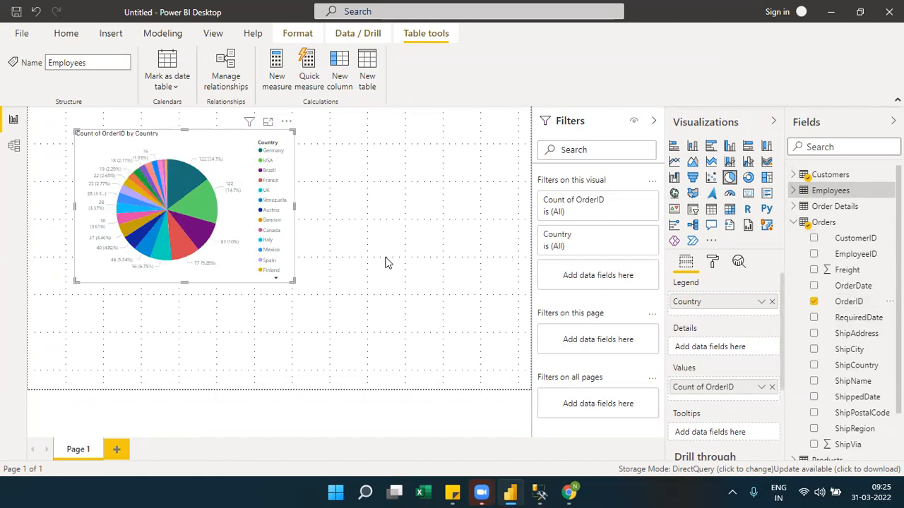
left_click_drag(295, 282, 297, 287)
left_click_drag(329, 339, 333, 343)
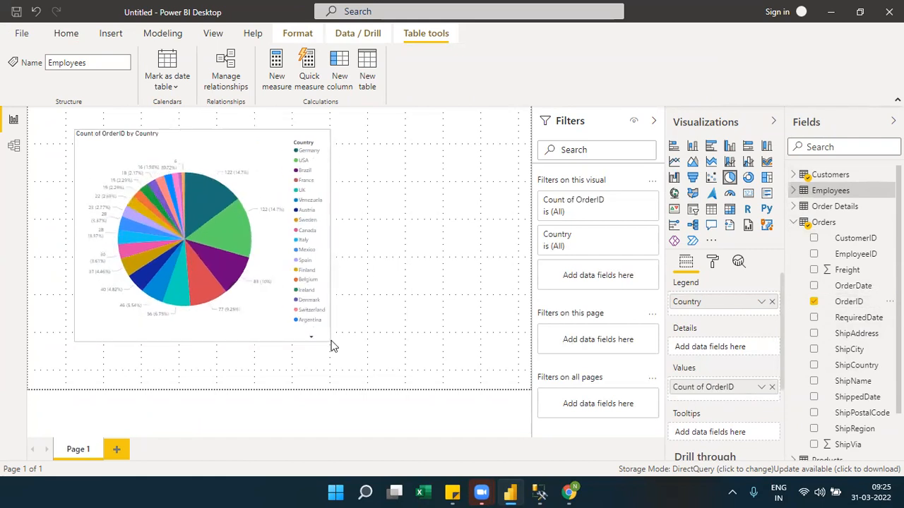
Add a slicer beside the pie chart, reduce its height, and fill it with Country from Customers.
left_click(403, 188)
left_click(693, 209)
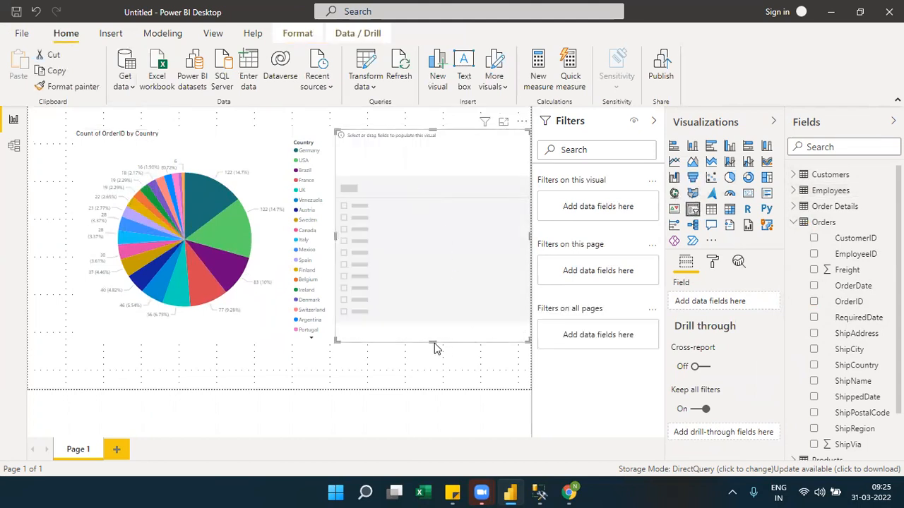
left_click_drag(432, 340, 410, 249)
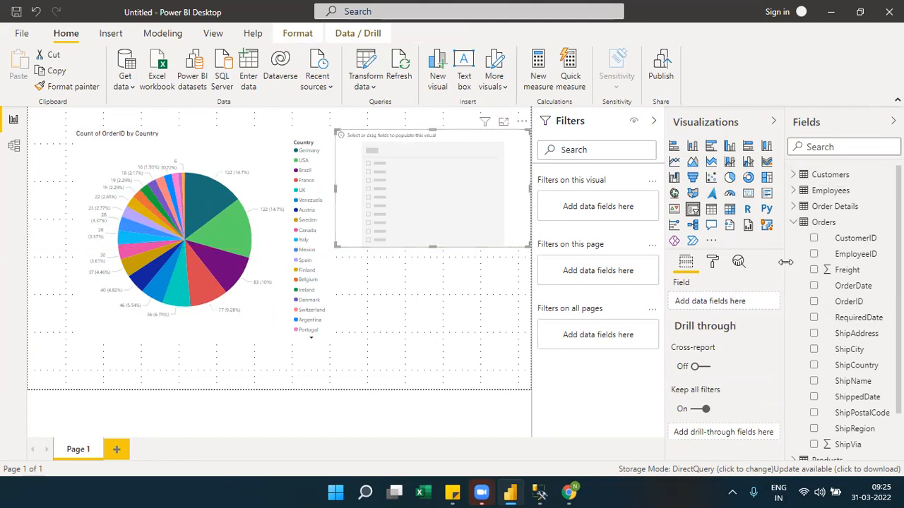
left_click(794, 178)
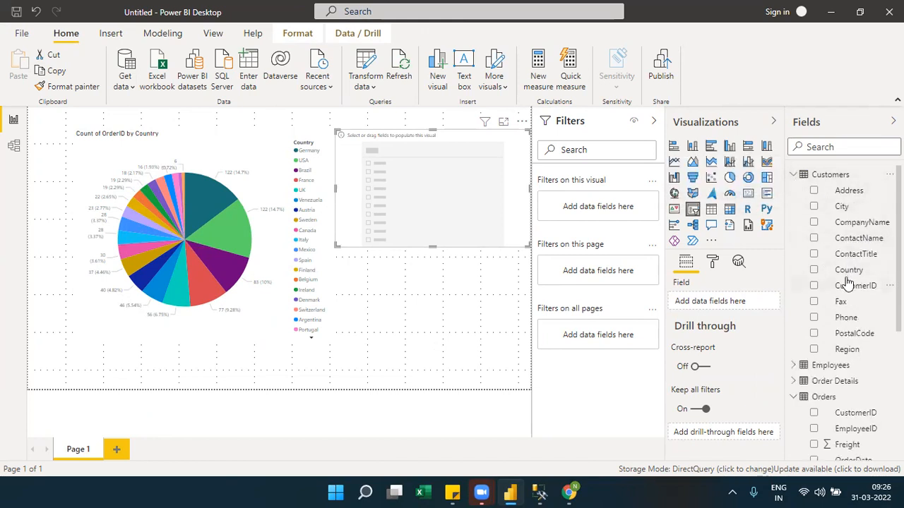
left_click_drag(849, 279, 714, 303)
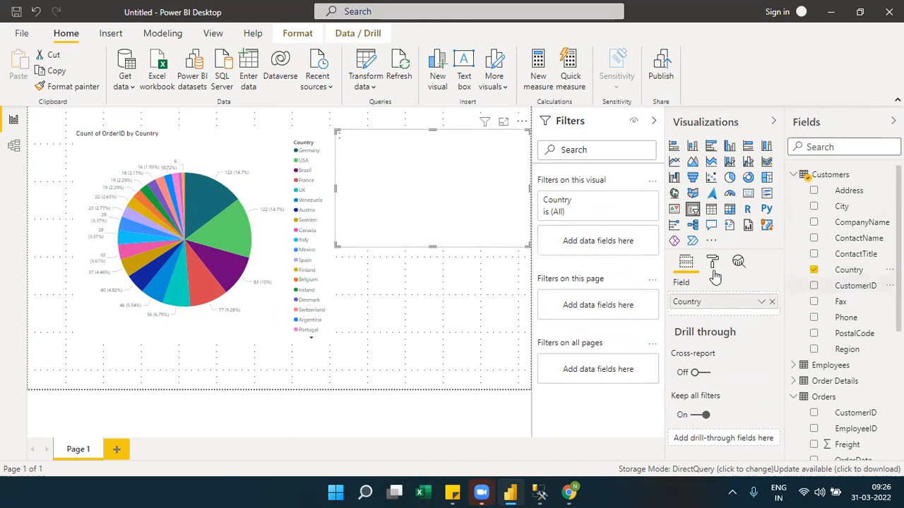
Collapse the Visualizations, Fields and Filters panes, and open the Performance analyzer.
left_click(773, 122)
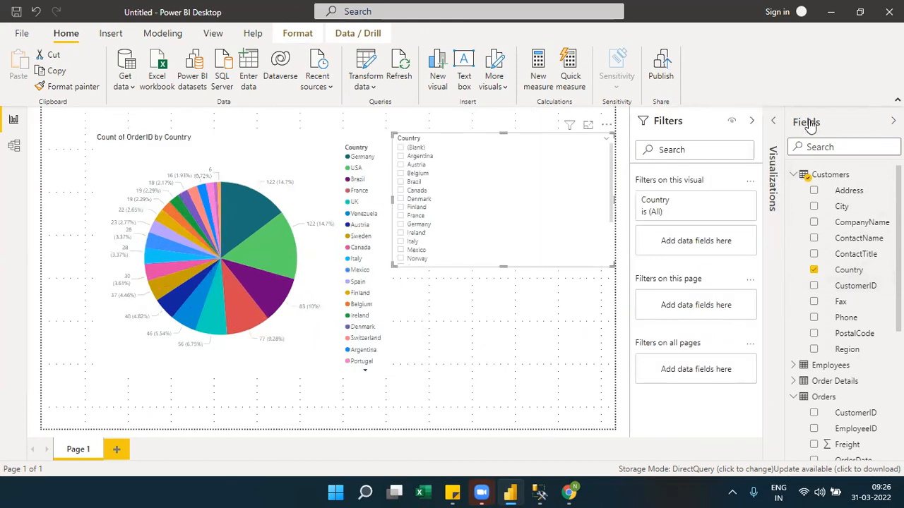
left_click(805, 122)
left_click(511, 332)
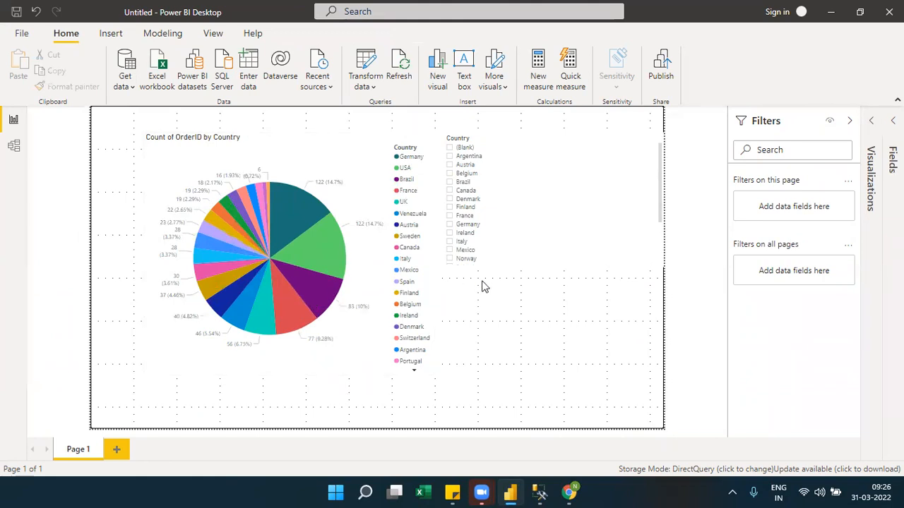
left_click(222, 37)
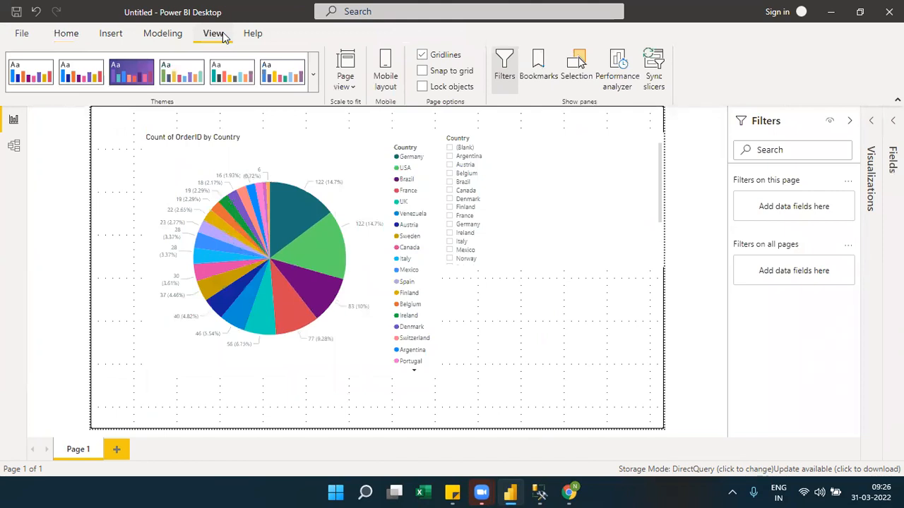
left_click(626, 86)
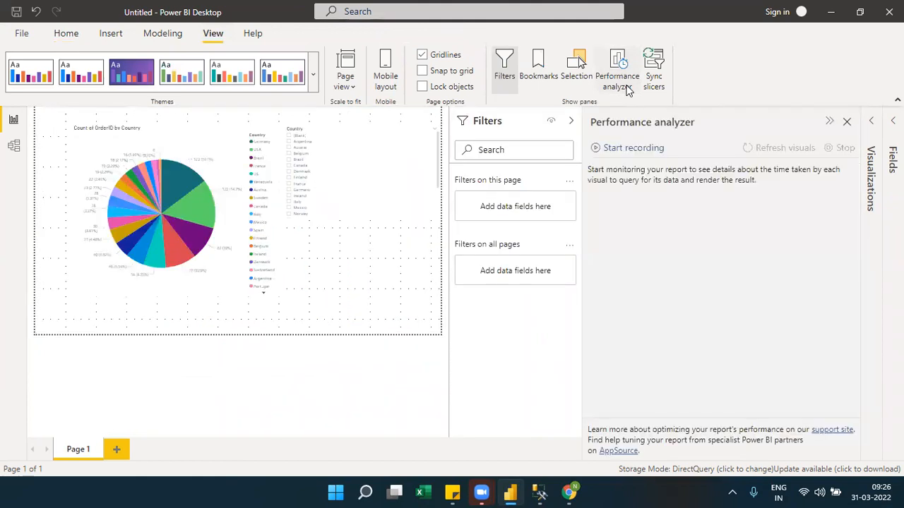
left_click(510, 133)
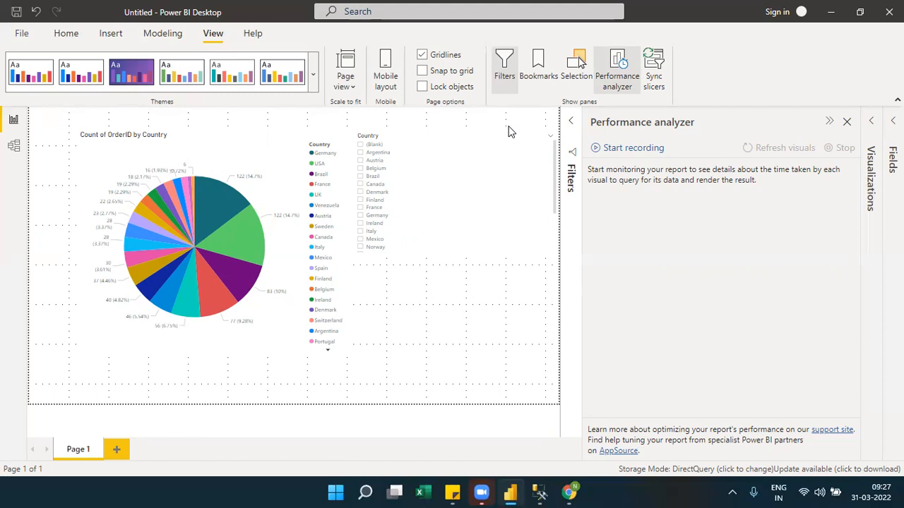
Start a Performance analyzer recording and refresh the visuals, and select the Country slicer.
left_click(609, 147)
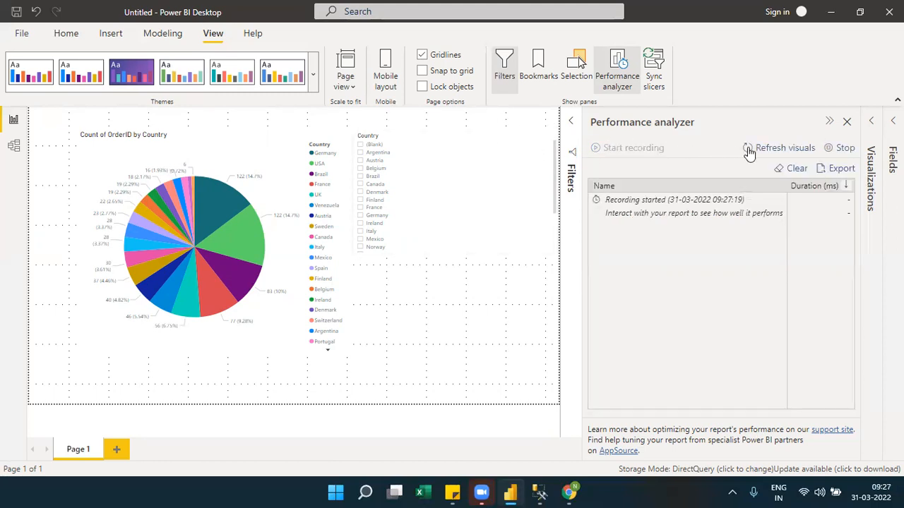
left_click(803, 149)
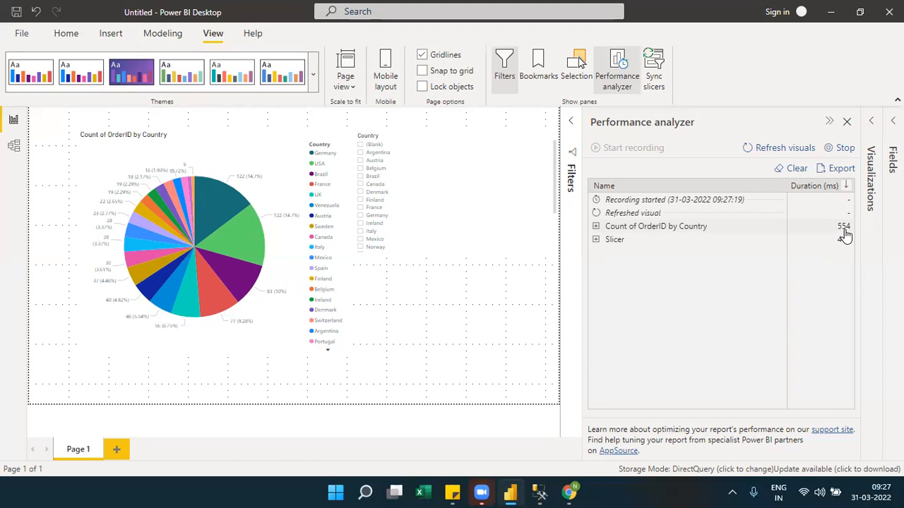
left_click(431, 140)
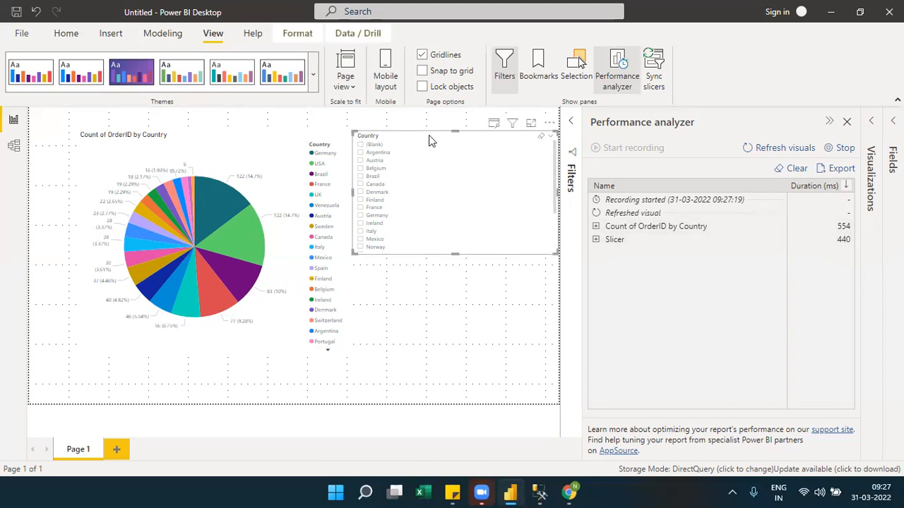
Narrow the Country slicer to a slim column, and clear and stop the current Performance analyzer recording.
left_click_drag(555, 251, 433, 270)
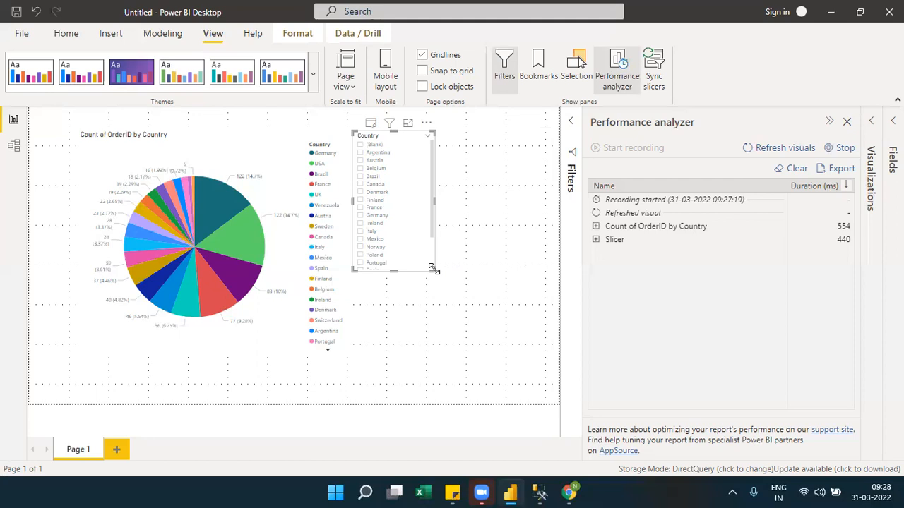
left_click(796, 170)
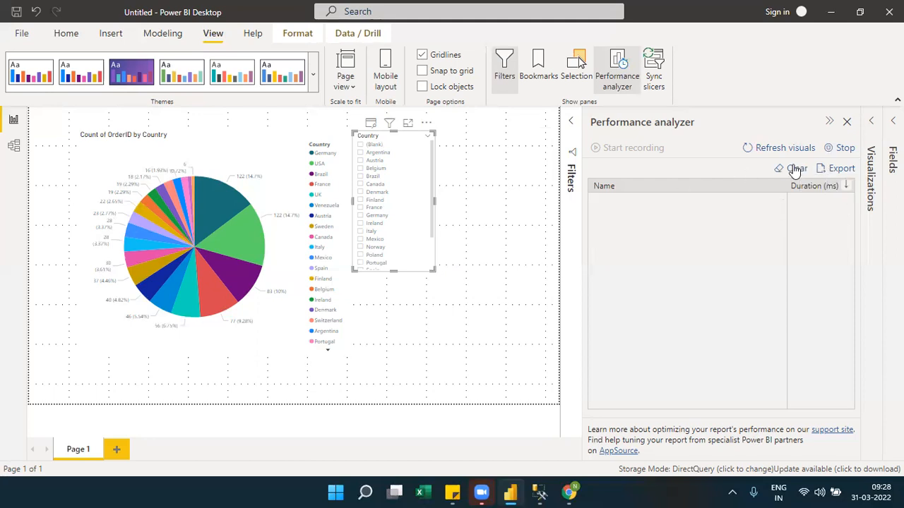
left_click(840, 148)
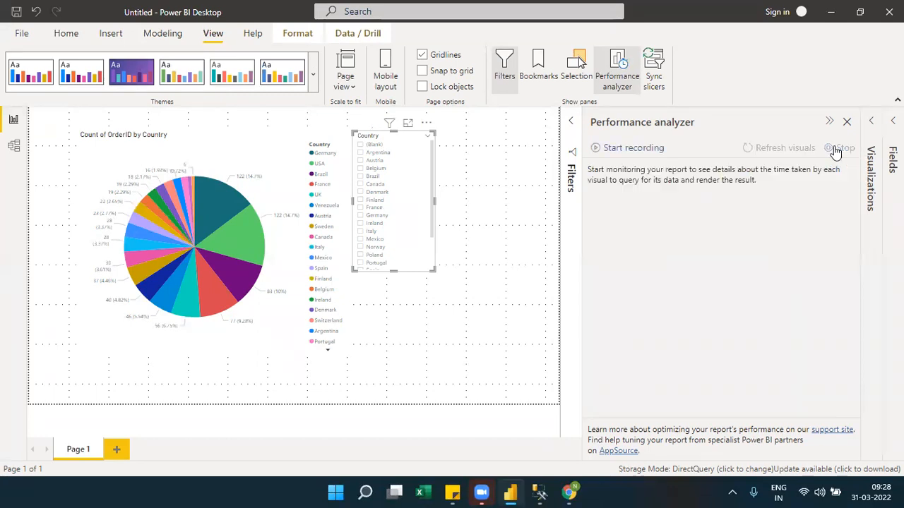
Record a new refresh of the visuals and expand the duration breakdowns of the pie chart and the slicer.
left_click(598, 150)
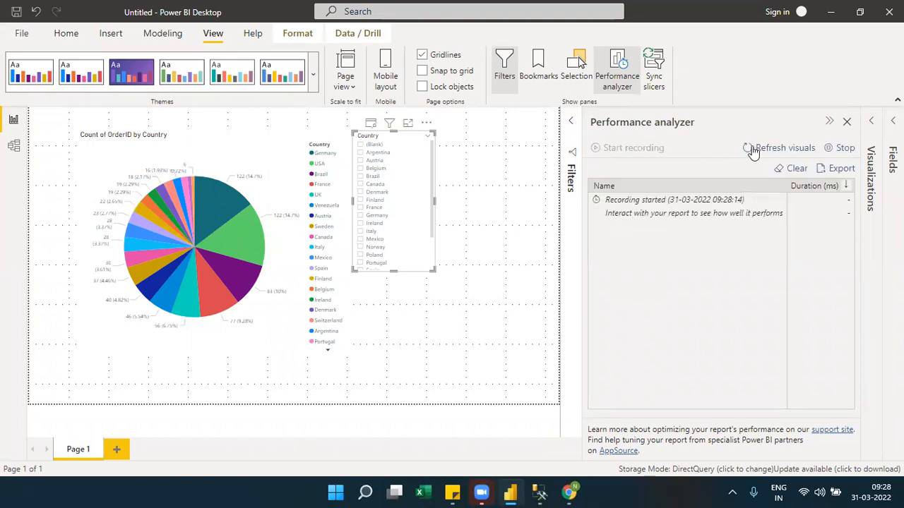
left_click(783, 150)
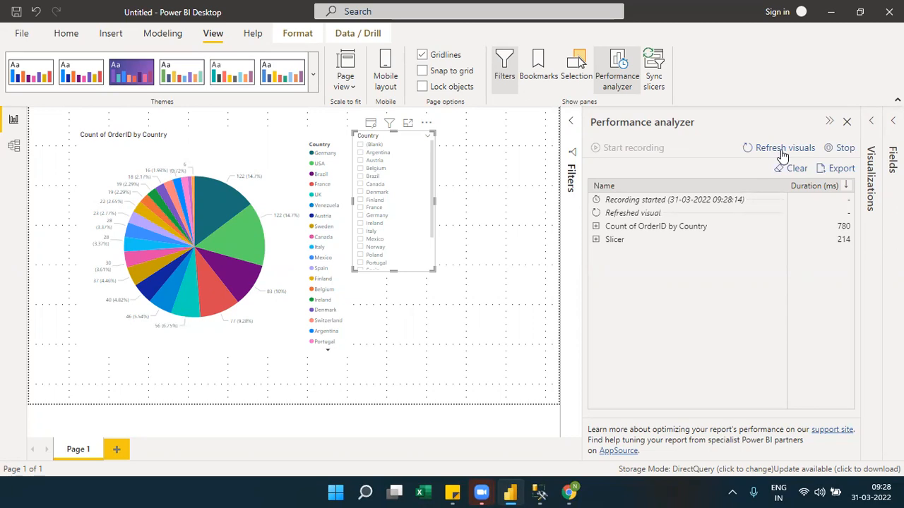
left_click(596, 226)
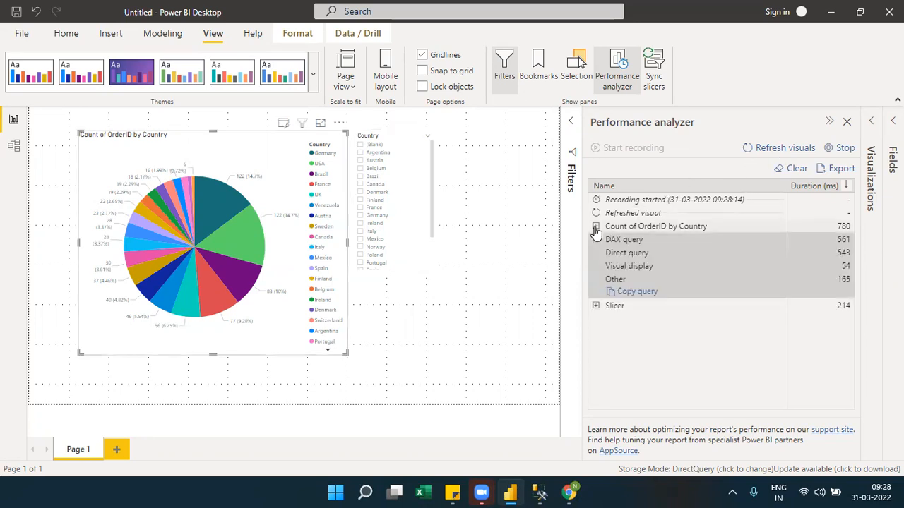
left_click(596, 306)
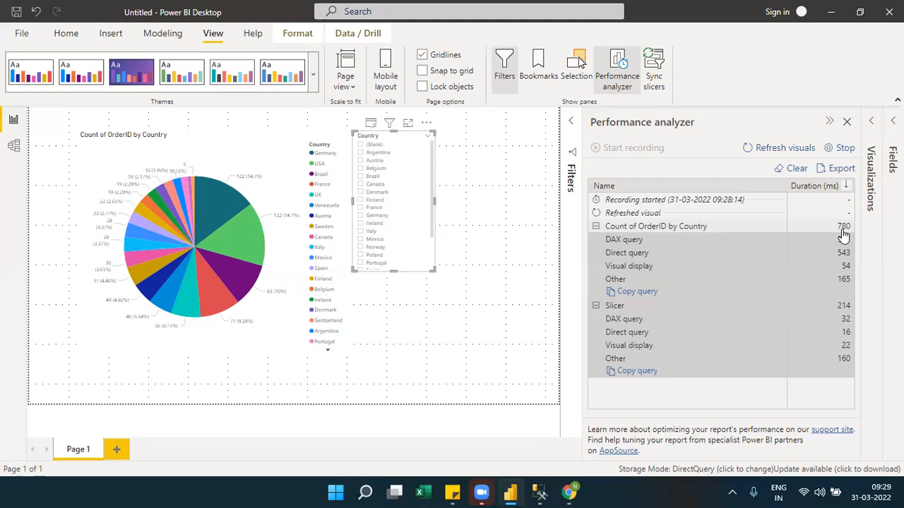
key("super+r")
type("calc")
key("Return")
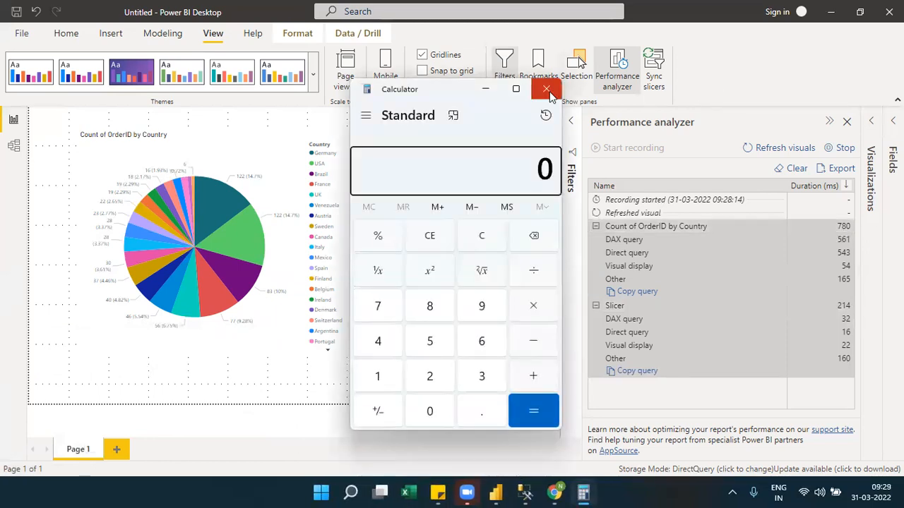
left_click(548, 90)
Open Notepad and move its window down so that the report stays partly visible above it.
key("super+r")
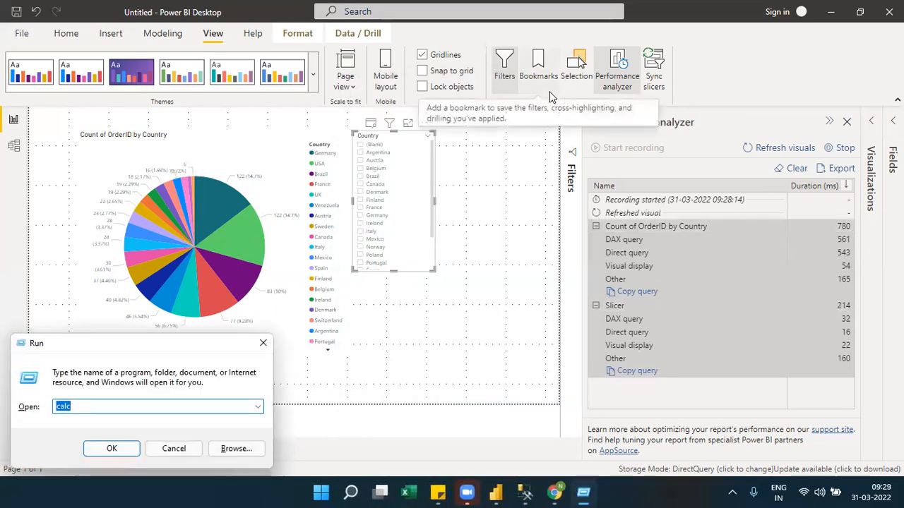
type("notepad")
key("Return")
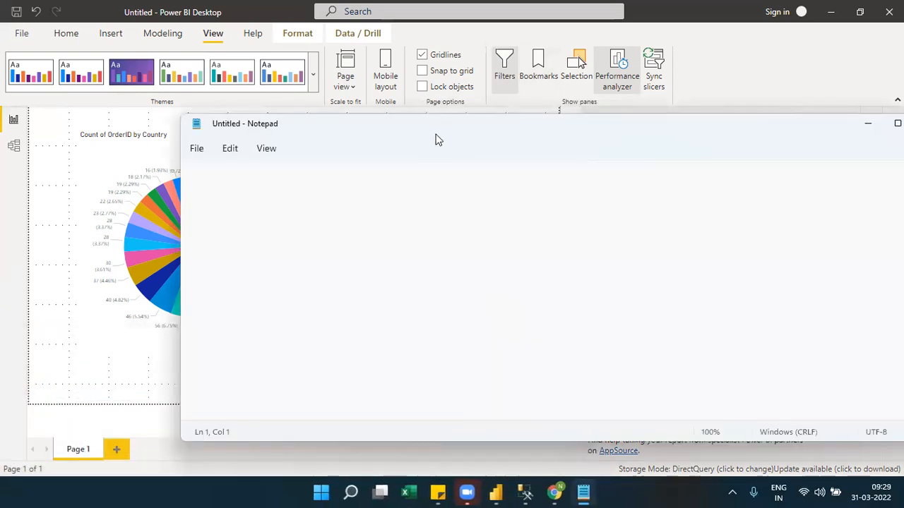
left_click_drag(436, 140, 475, 292)
Start a query flow line reading "Power BI Desktop -----> DAX Engine----->" in the blank note.
type("Power BI Desktop ----->")
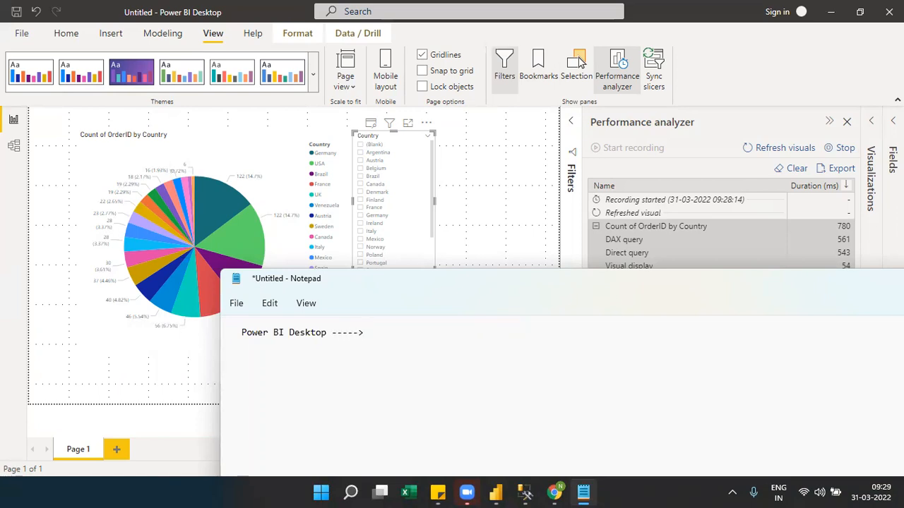
type(" DAX Engine-----")
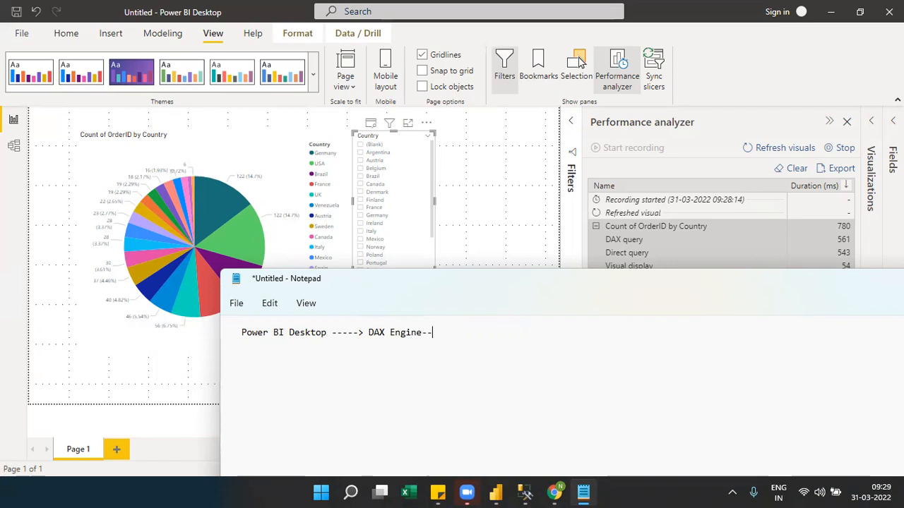
type(">SQL")
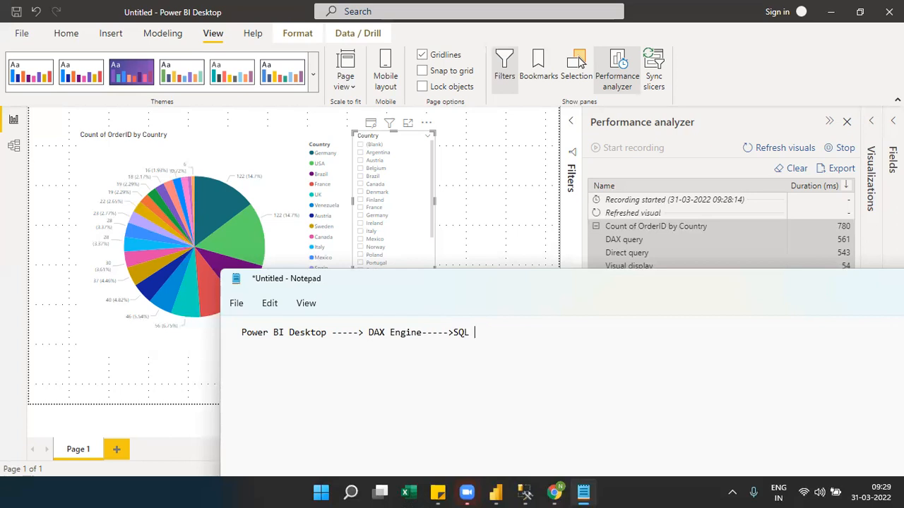
type(" Server Database---->")
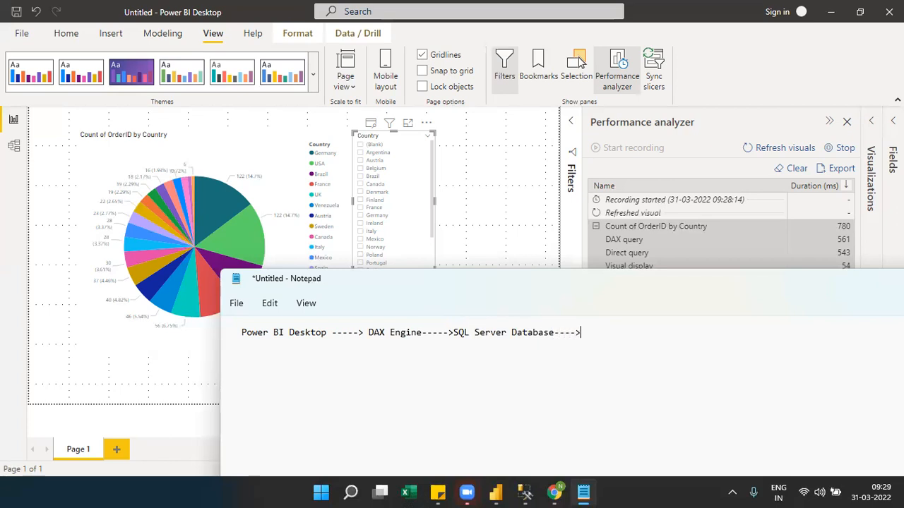
type("source")
Continue the flow line with "SQL Server Database---->Source".
key("BackSpace")
key("BackSpace")
key("BackSpace")
key("BackSpace")
key("BackSpace")
key("BackSpace")
type("Source")
Replace "SQL Server Database" with "SQL Query" in the flow line.
left_click_drag(554, 332, 457, 336)
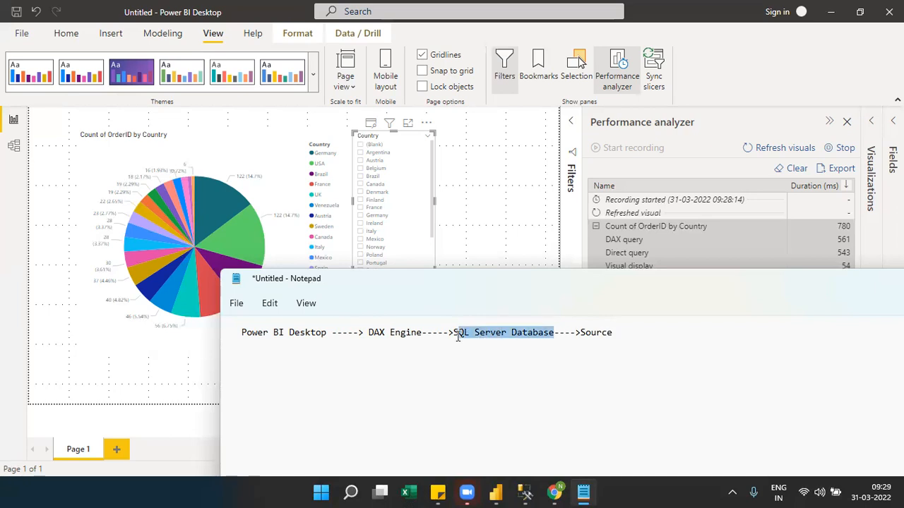
type("SQL Query")
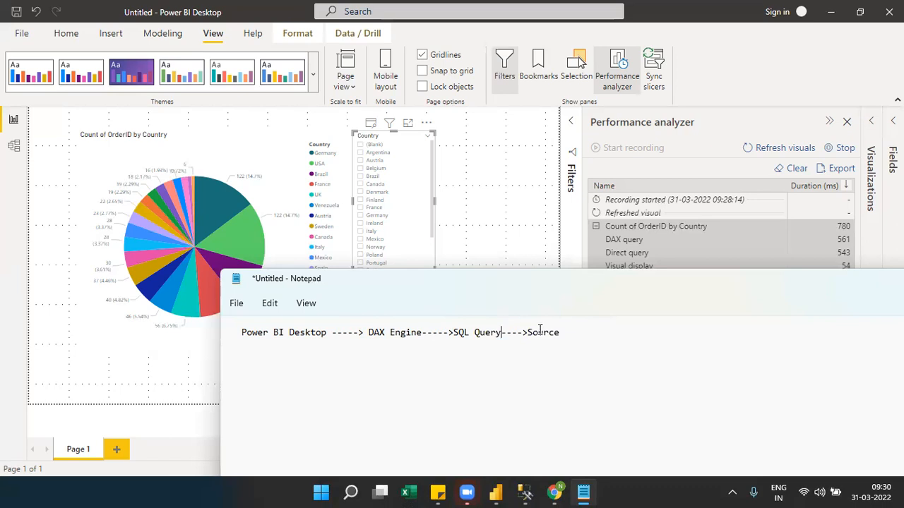
double_click(543, 335)
double_click(497, 338)
double_click(405, 334)
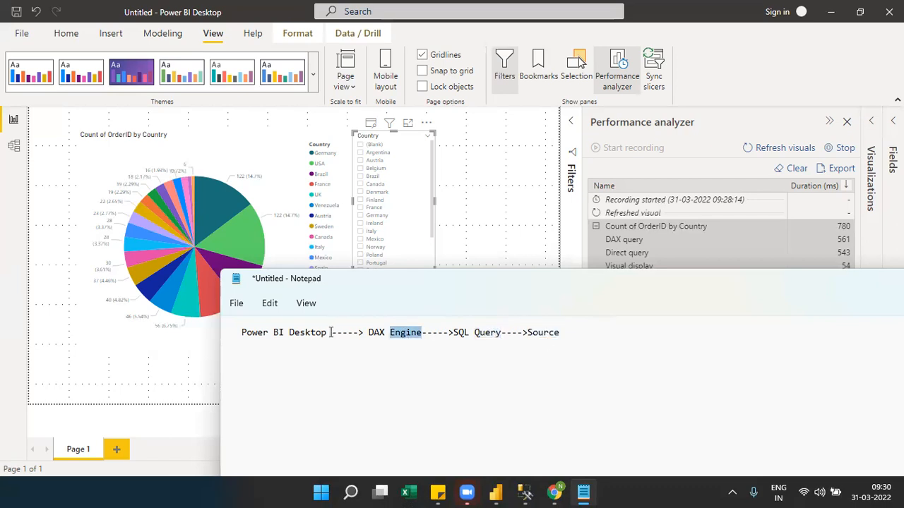
left_click(331, 332)
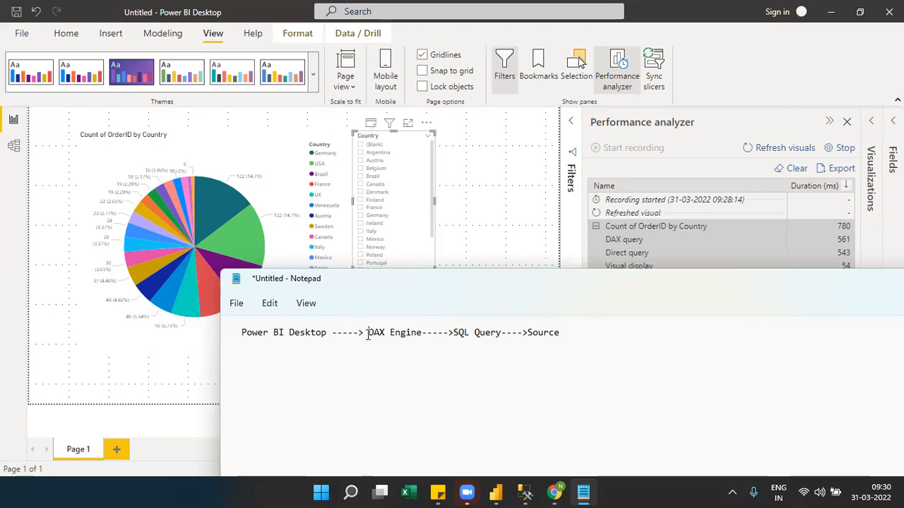
double_click(553, 337)
left_click_drag(242, 333, 502, 335)
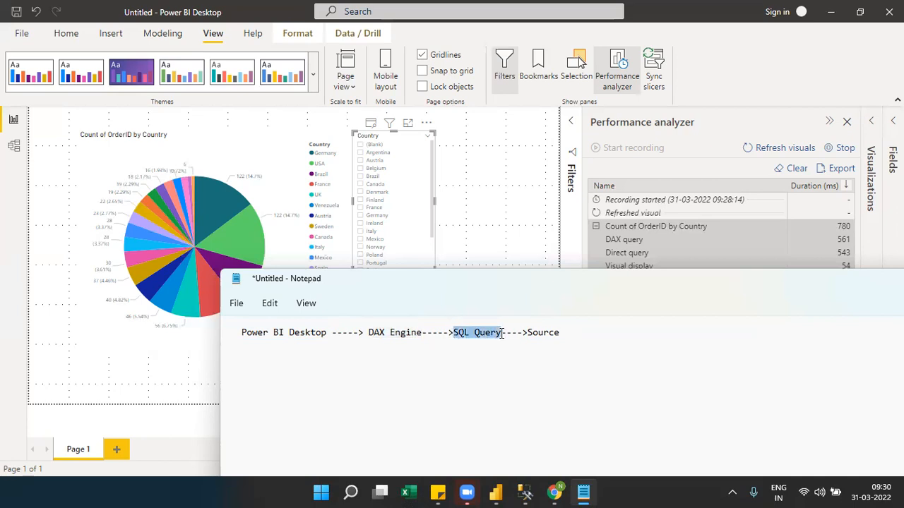
double_click(533, 336)
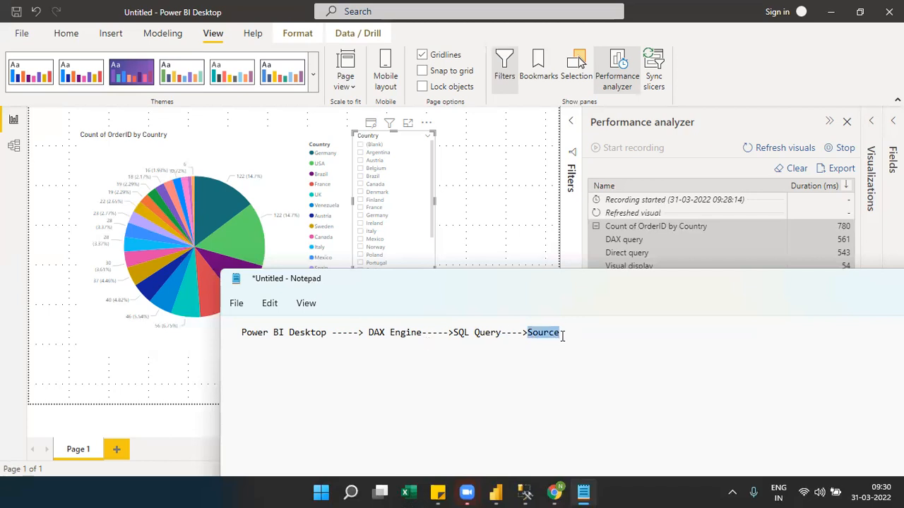
left_click(563, 336)
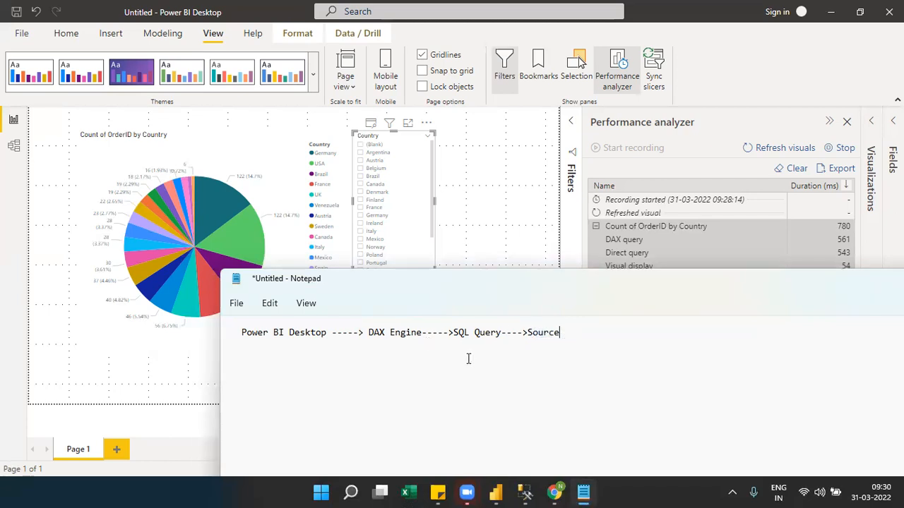
Make all three arrows in the flow line two-way by adding "<" at the start of each.
left_click(504, 332)
type("<")
left_click(500, 332)
left_click_drag(494, 332, 454, 335)
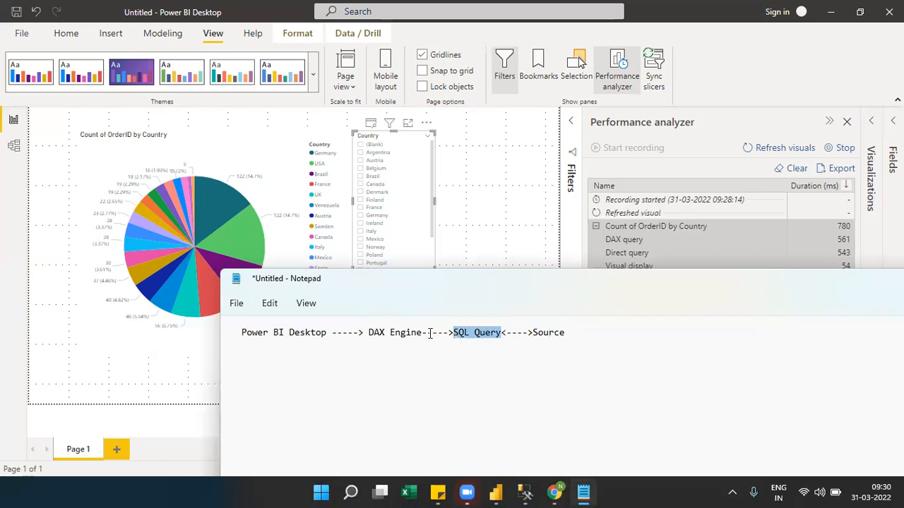
left_click(421, 335)
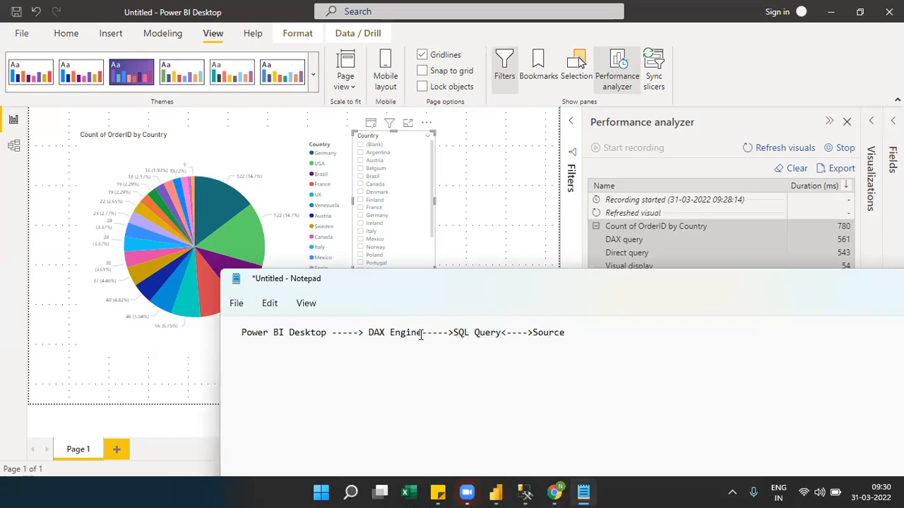
type("<")
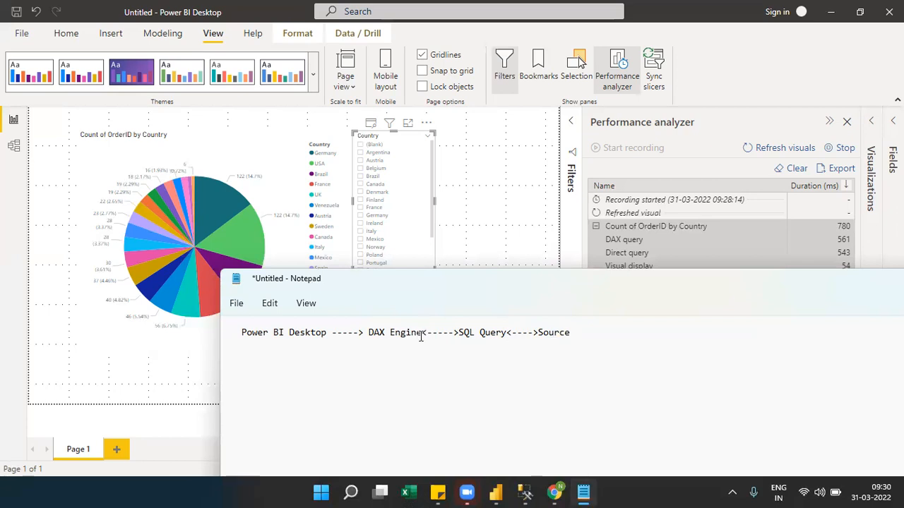
left_click_drag(421, 336, 369, 338)
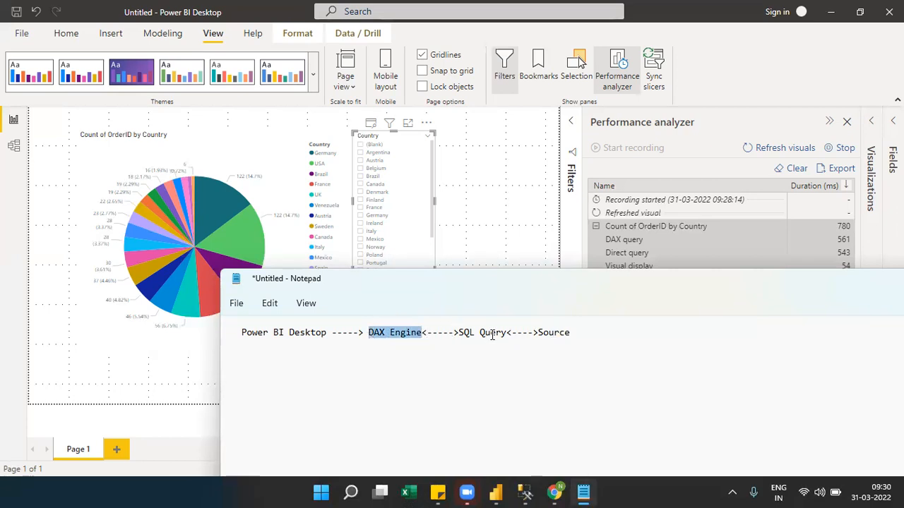
left_click_drag(505, 332, 459, 338)
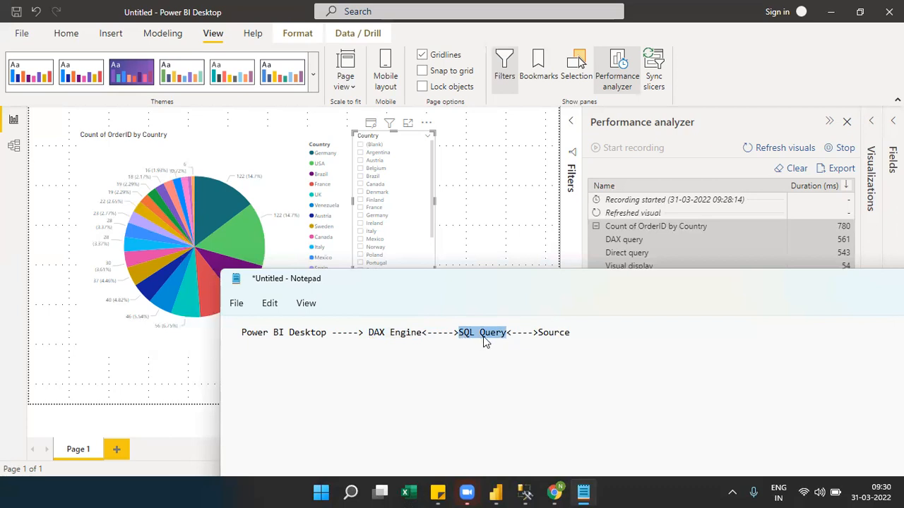
left_click_drag(423, 332, 368, 333)
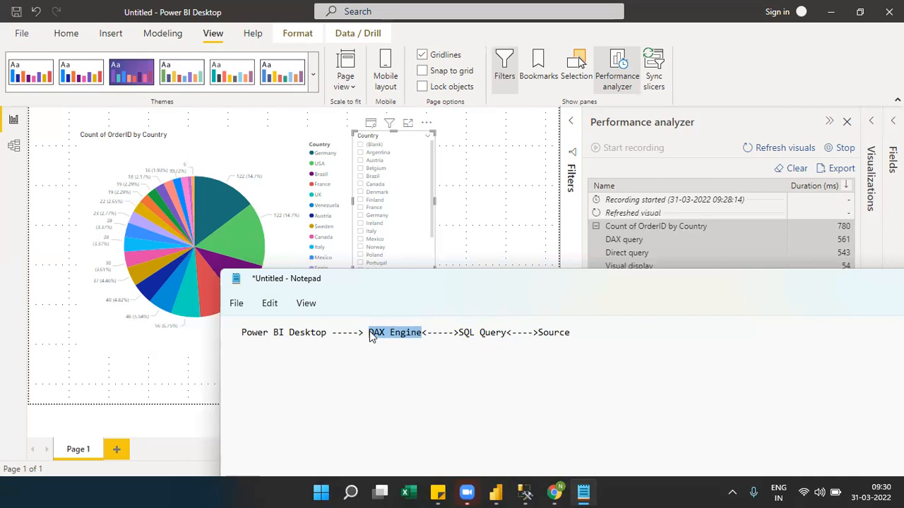
left_click(333, 332)
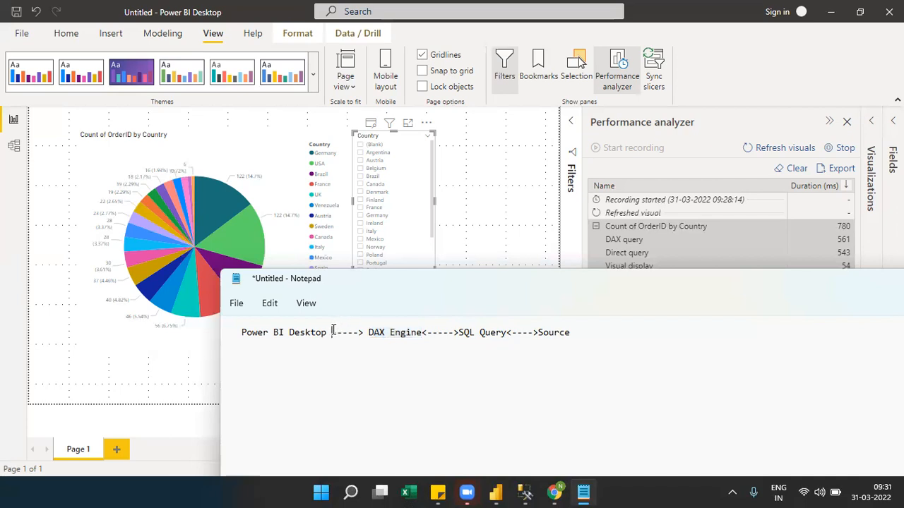
type("<")
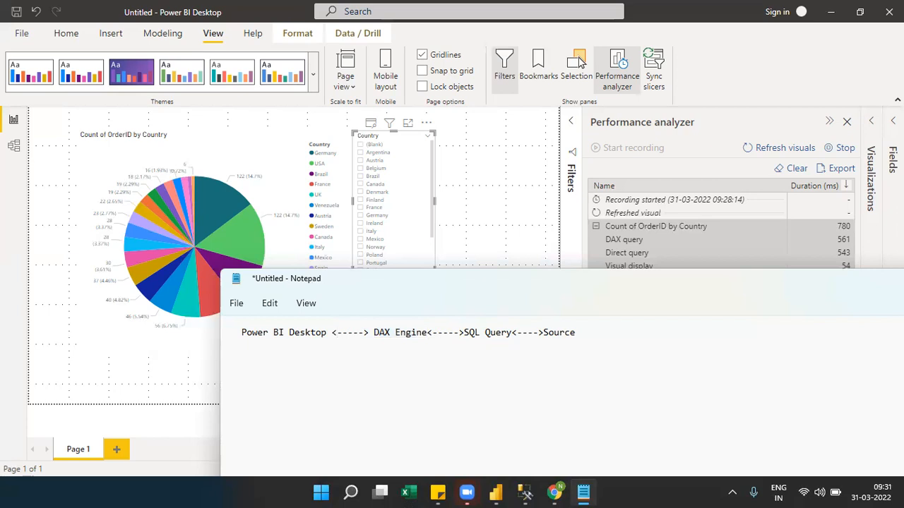
Label the flow line by adding "(Direct Query)" after "Source".
left_click_drag(513, 331, 375, 333)
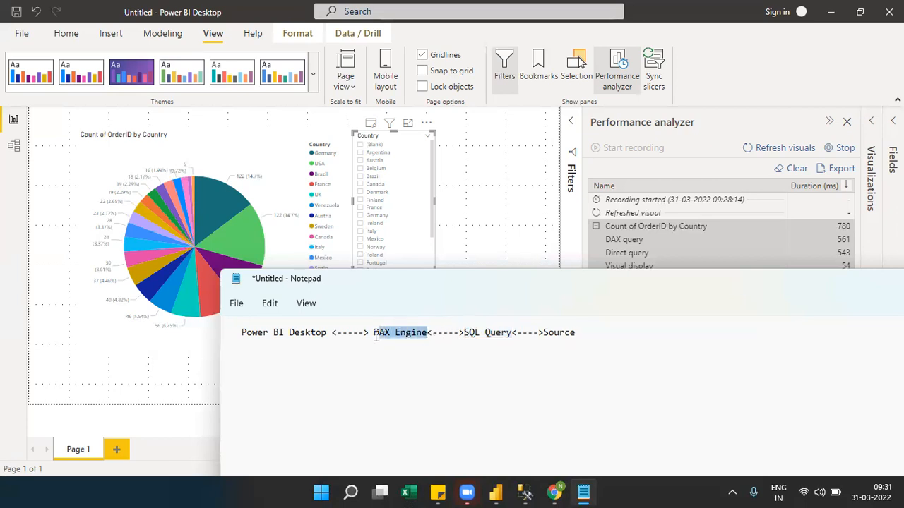
left_click(586, 330)
type("(Direct Query)")
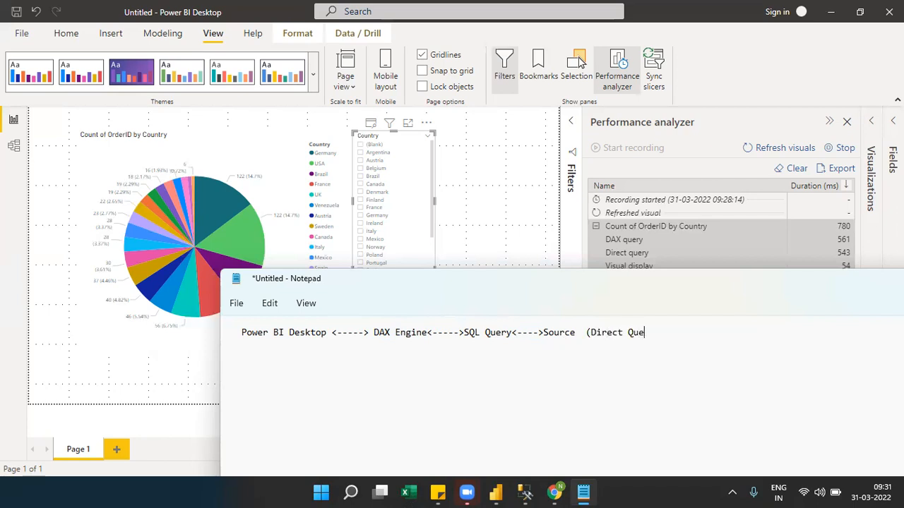